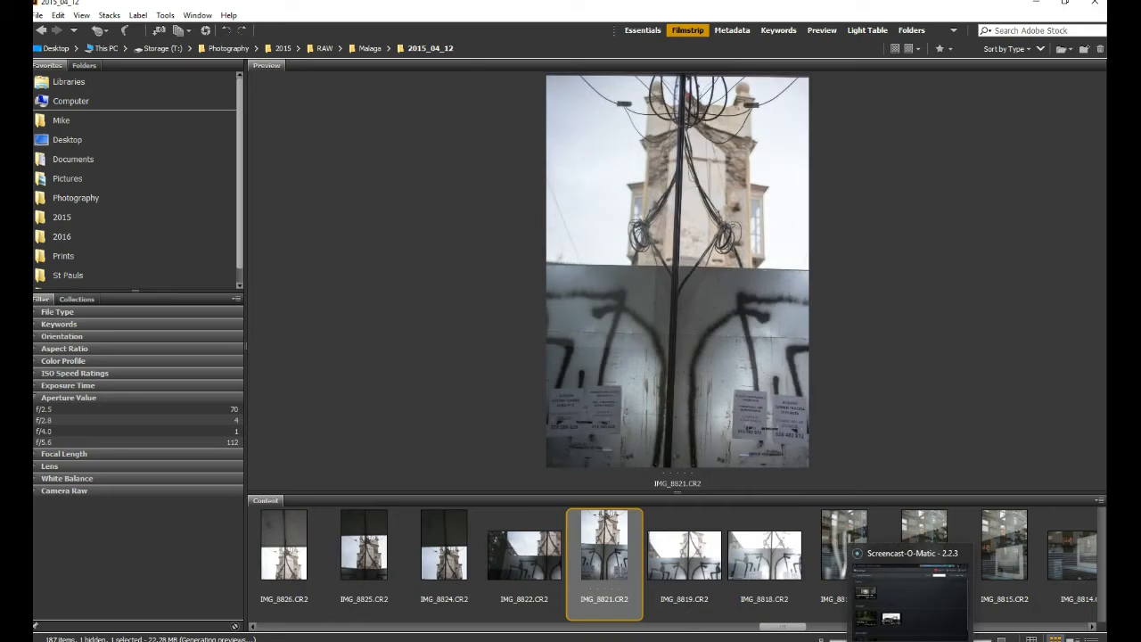
# Open IMG_8821.CR2 in Camera Raw and draw a 4 to 5 crop over the upper part of the photo
pyautogui.doubleClick(601, 555)
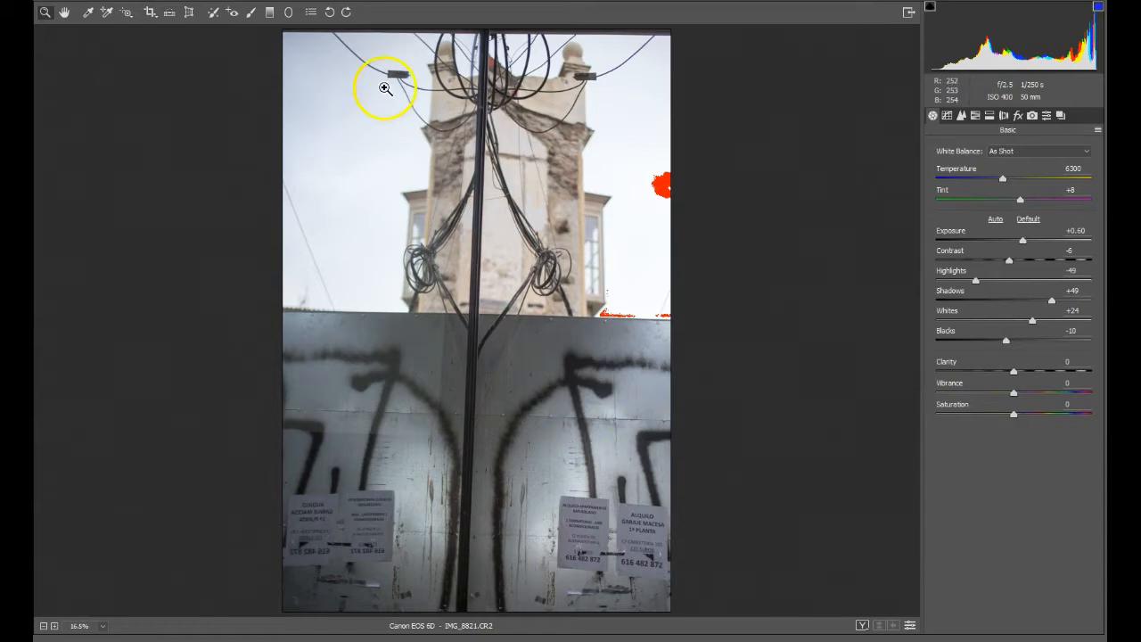
pyautogui.click(150, 16)
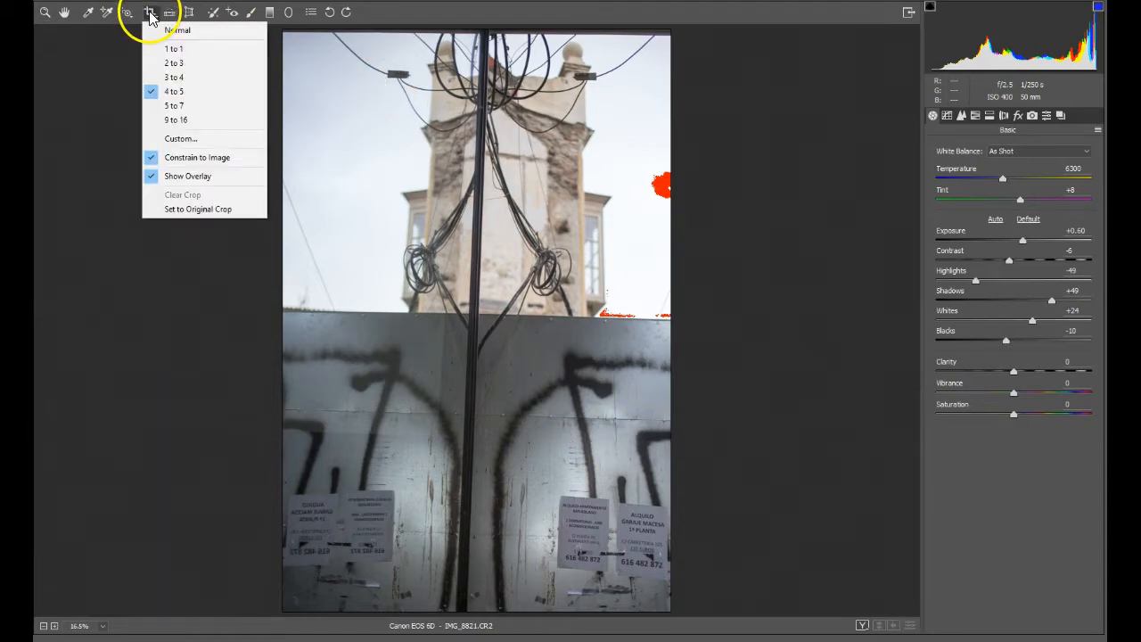
pyautogui.click(193, 92)
pyautogui.moveTo(287, 40)
pyautogui.mouseDown()
pyautogui.moveTo(433, 324)
pyautogui.moveTo(723, 602)
pyautogui.mouseUp()
pyautogui.moveTo(515, 324)
pyautogui.mouseDown()
pyautogui.moveTo(520, 288)
pyautogui.moveTo(527, 357)
pyautogui.moveTo(528, 320)
pyautogui.mouseUp()
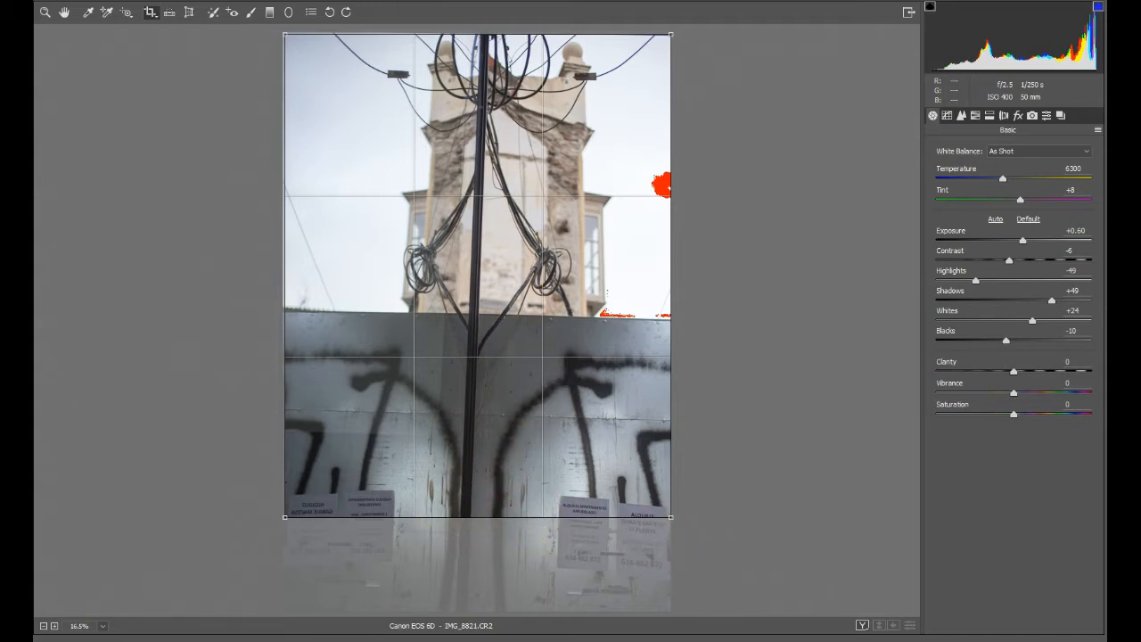
# Change the crop ratio to 5 to 7, enlarge and center the crop over the pole and signs, and apply it
pyautogui.click(154, 14)
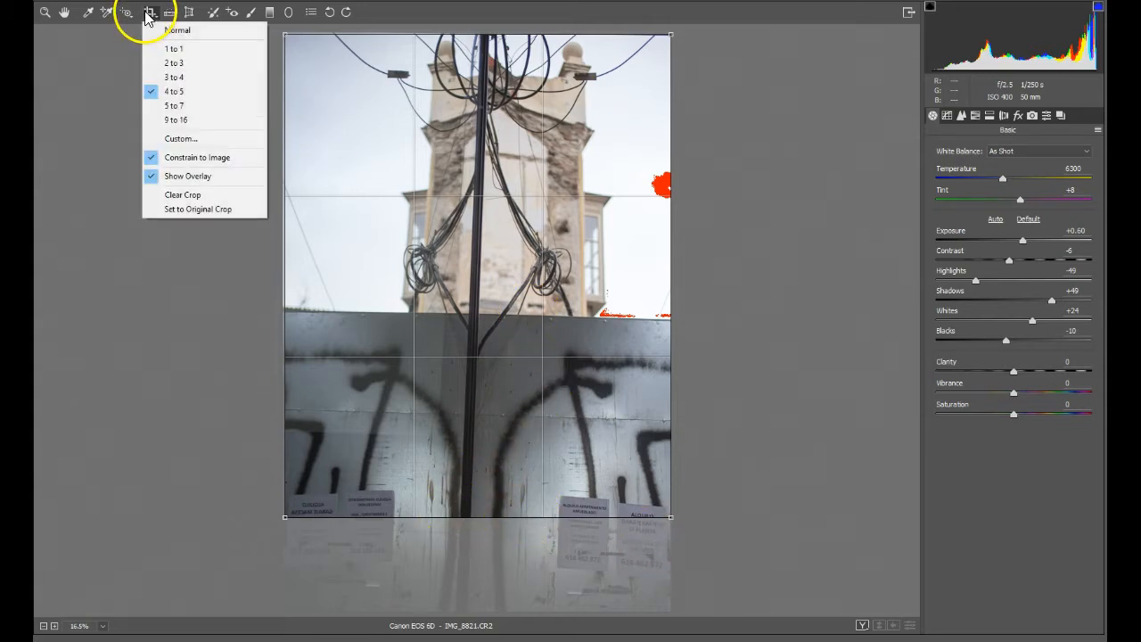
pyautogui.click(190, 108)
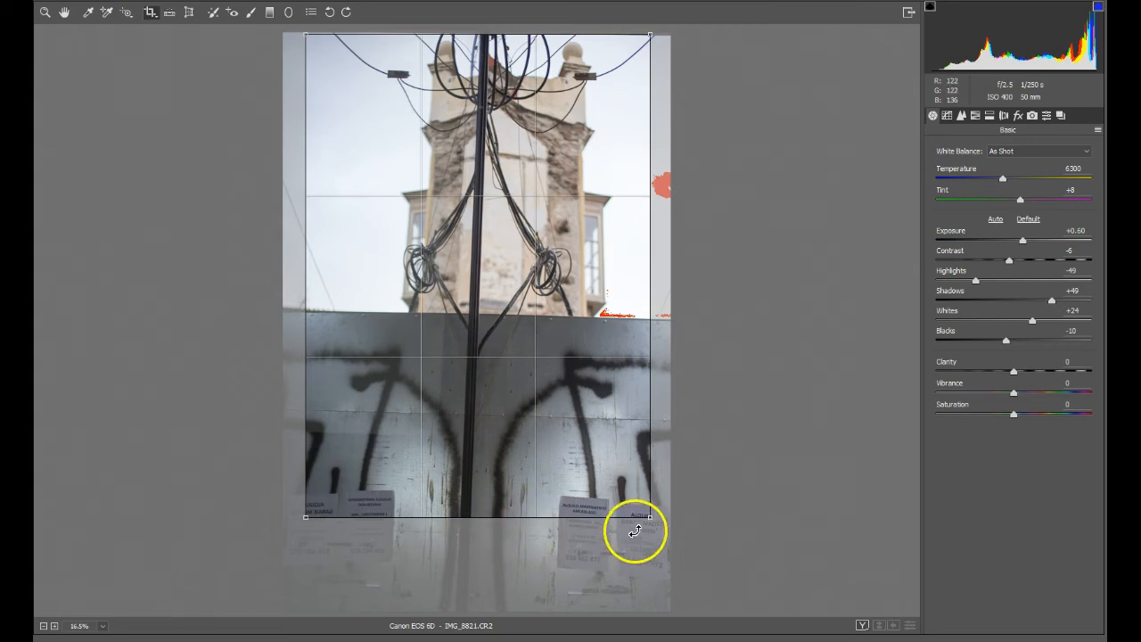
pyautogui.moveTo(647, 522); pyautogui.dragTo(670, 551)
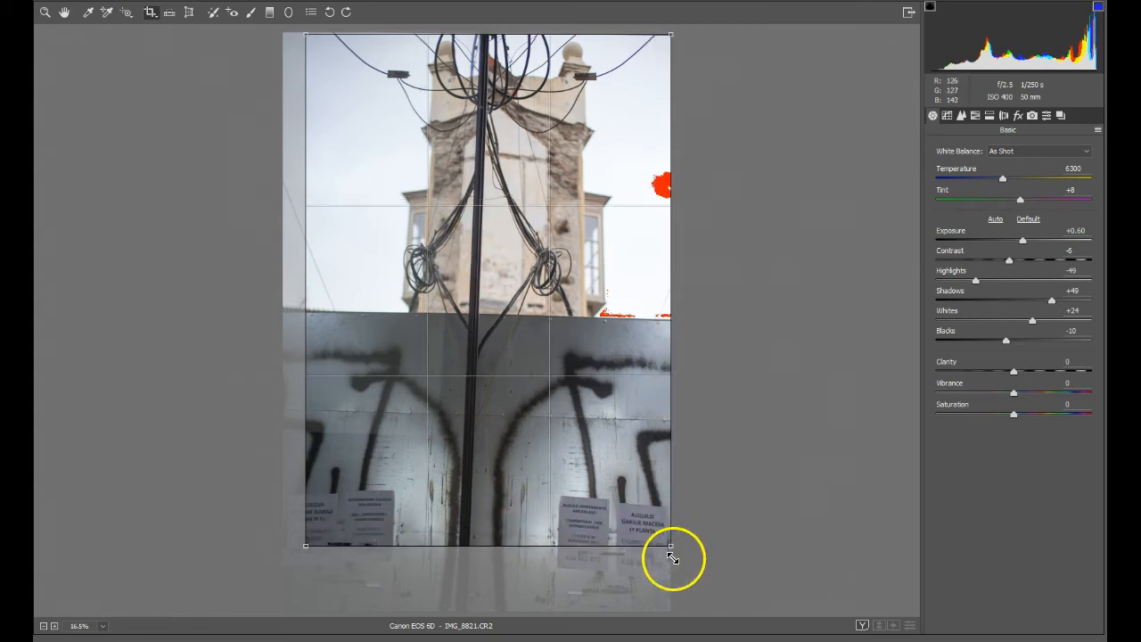
pyautogui.moveTo(507, 312); pyautogui.dragTo(492, 312)
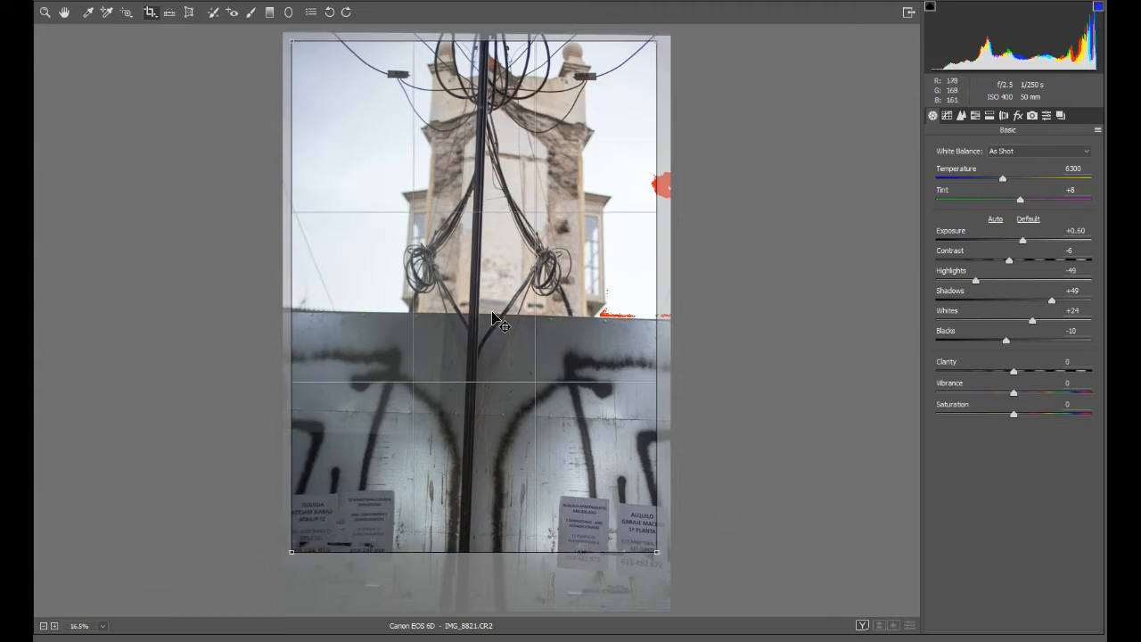
pyautogui.click(783, 390)
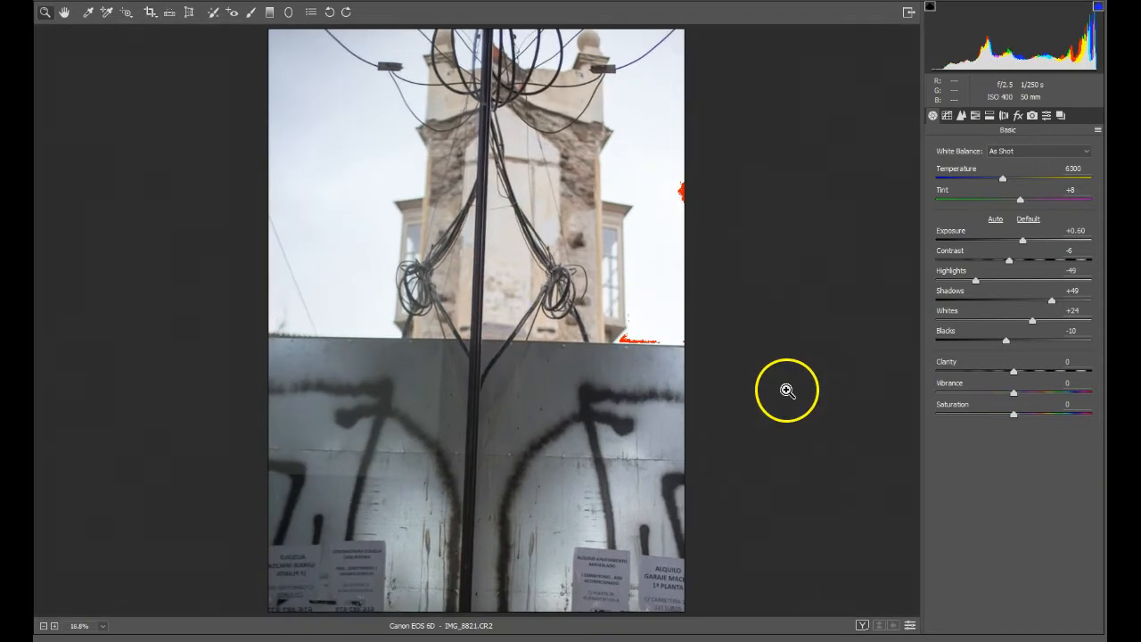
# Enable lens profile corrections and set the vignetting correction amount to 0
pyautogui.click(1003, 116)
pyautogui.click(977, 182)
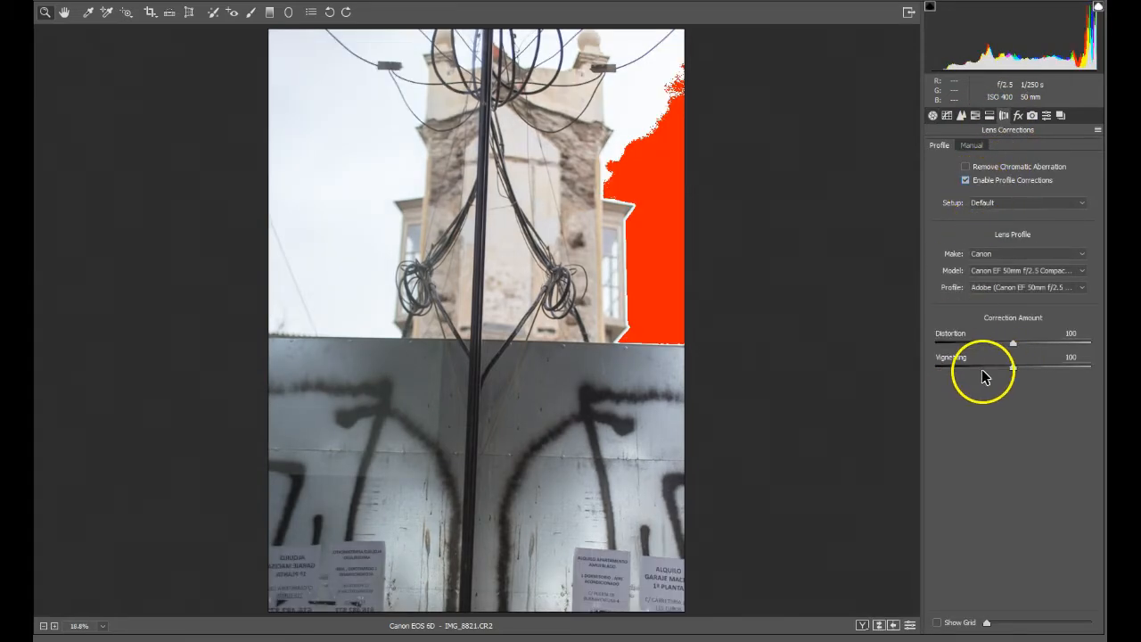
pyautogui.moveTo(1012, 367); pyautogui.dragTo(930, 359)
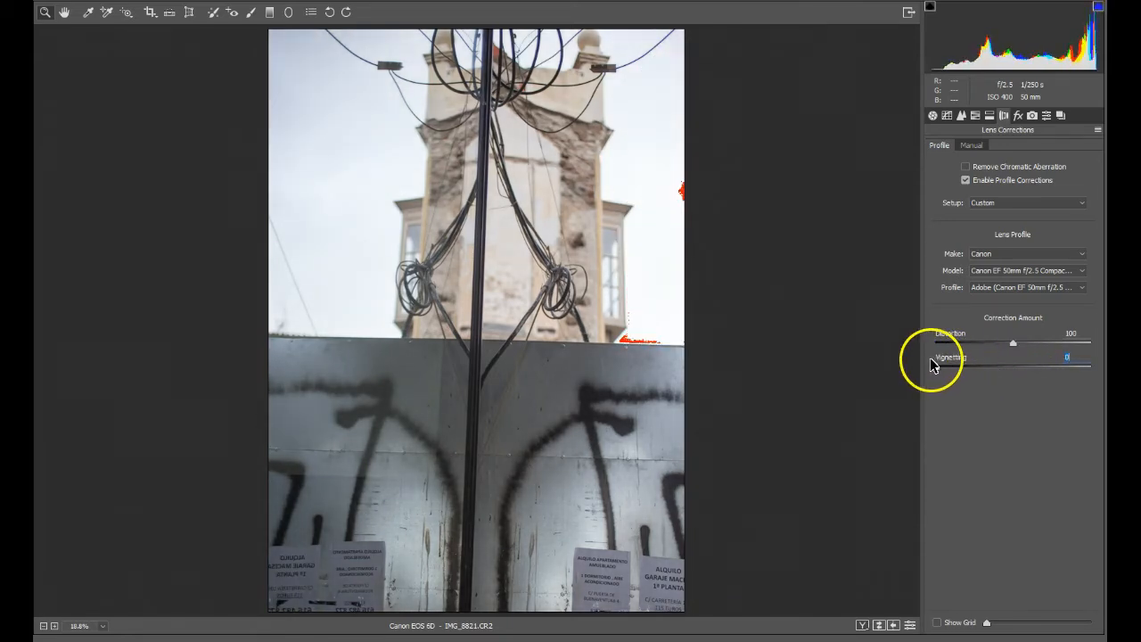
# Convert the photo to grayscale and set Oranges to -56 in the grayscale mix
pyautogui.click(981, 116)
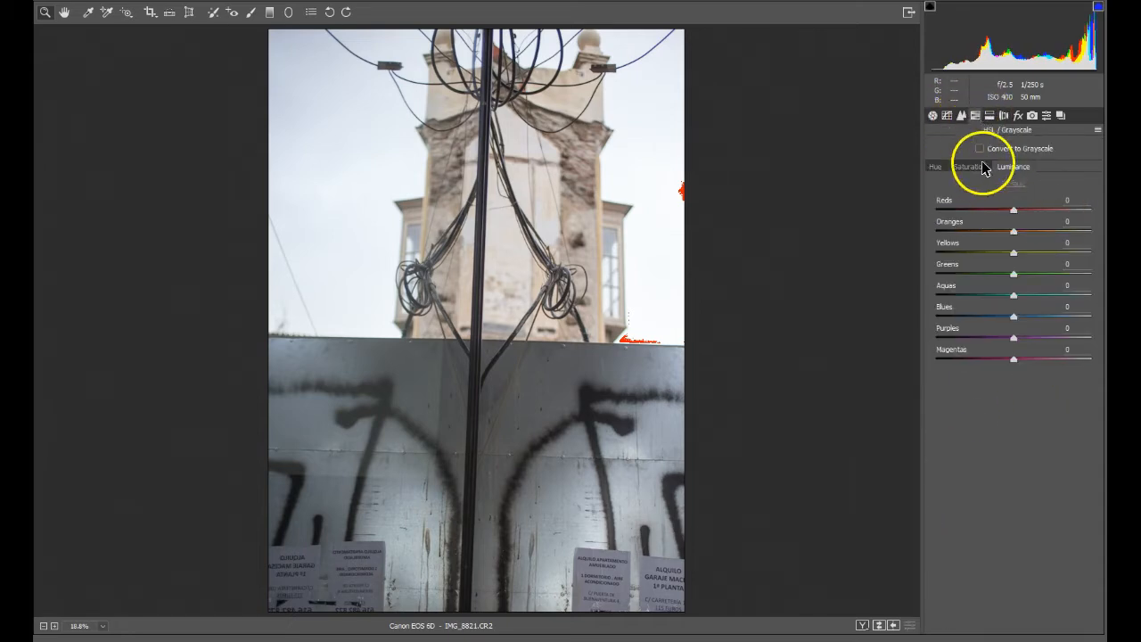
pyautogui.click(982, 149)
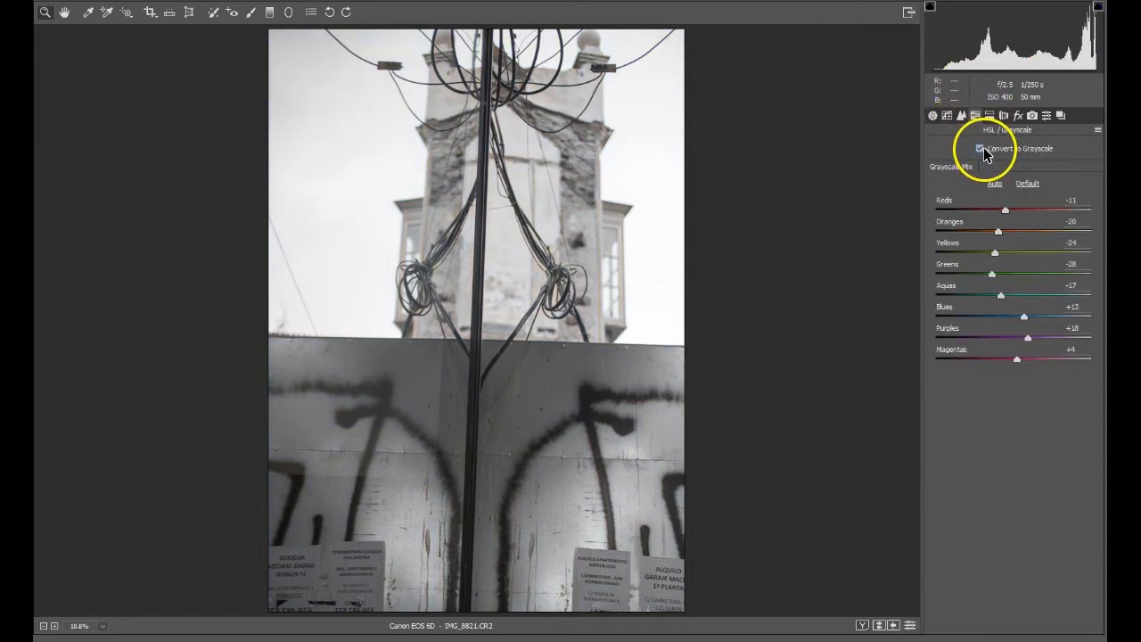
pyautogui.moveTo(998, 232); pyautogui.dragTo(970, 231)
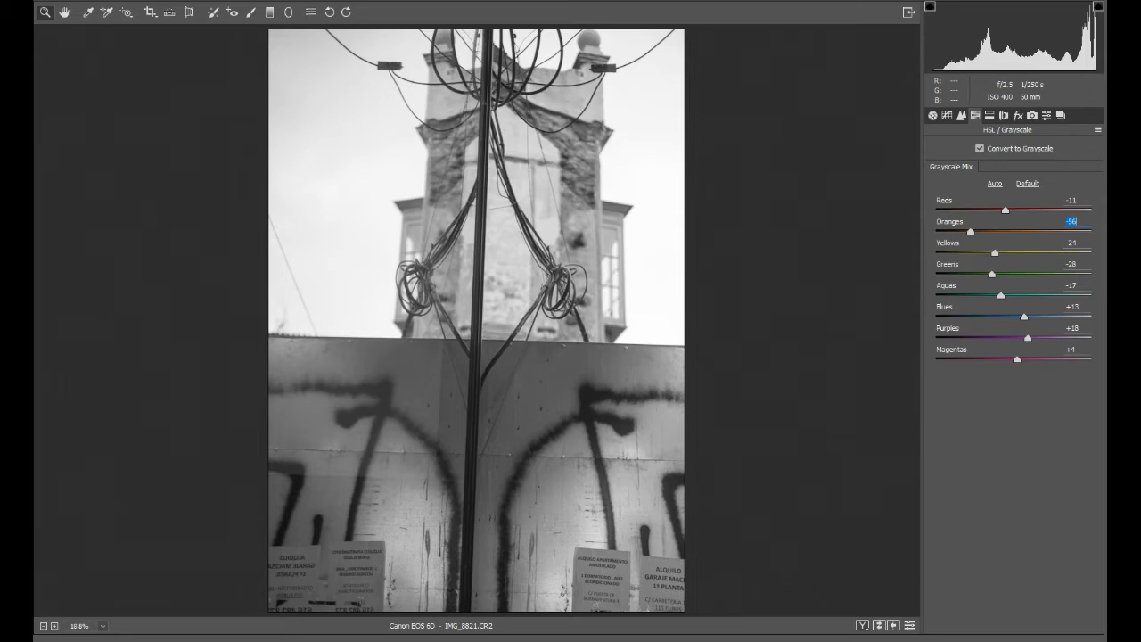
# Check the color space and bit depth choices in the workflow options
pyautogui.click(676, 640)
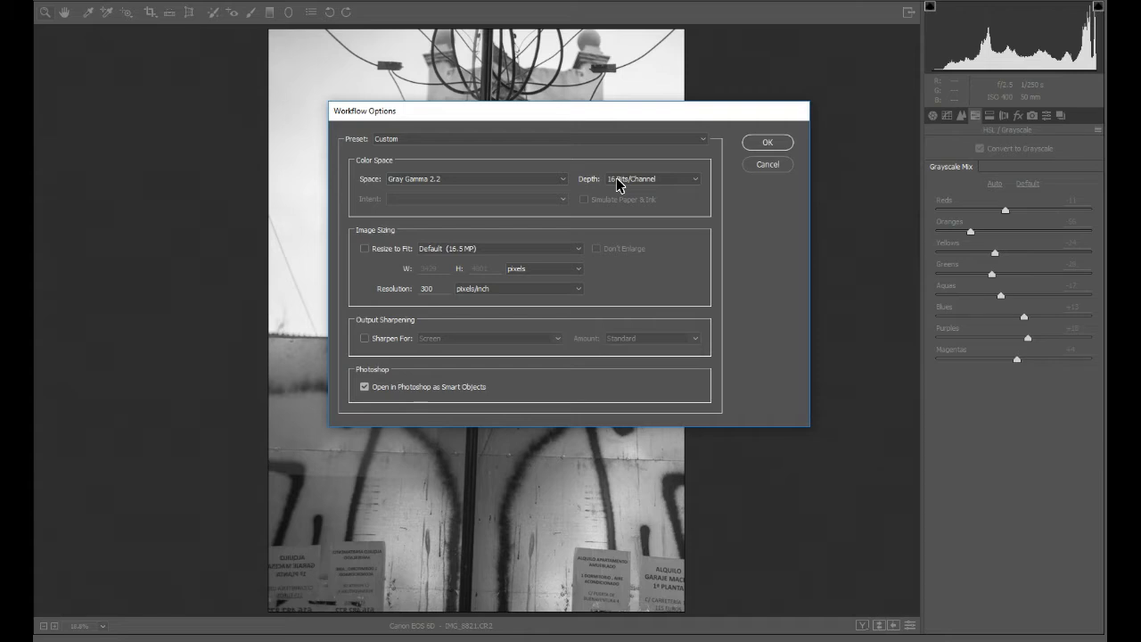
pyautogui.click(618, 182)
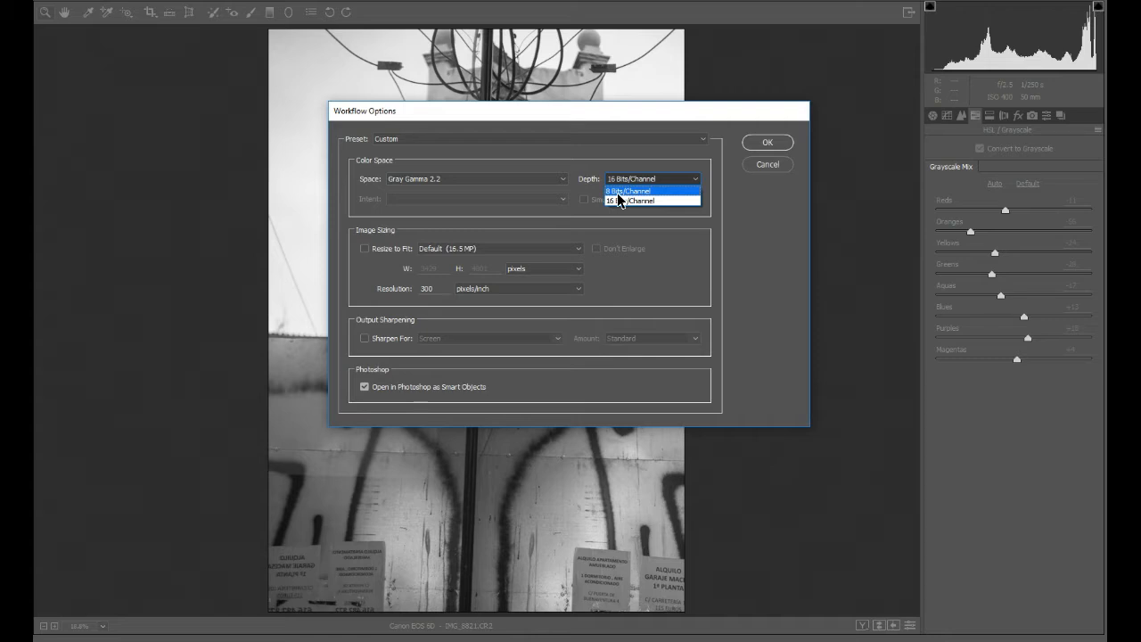
pyautogui.click(752, 196)
pyautogui.moveTo(623, 119); pyautogui.dragTo(688, 104)
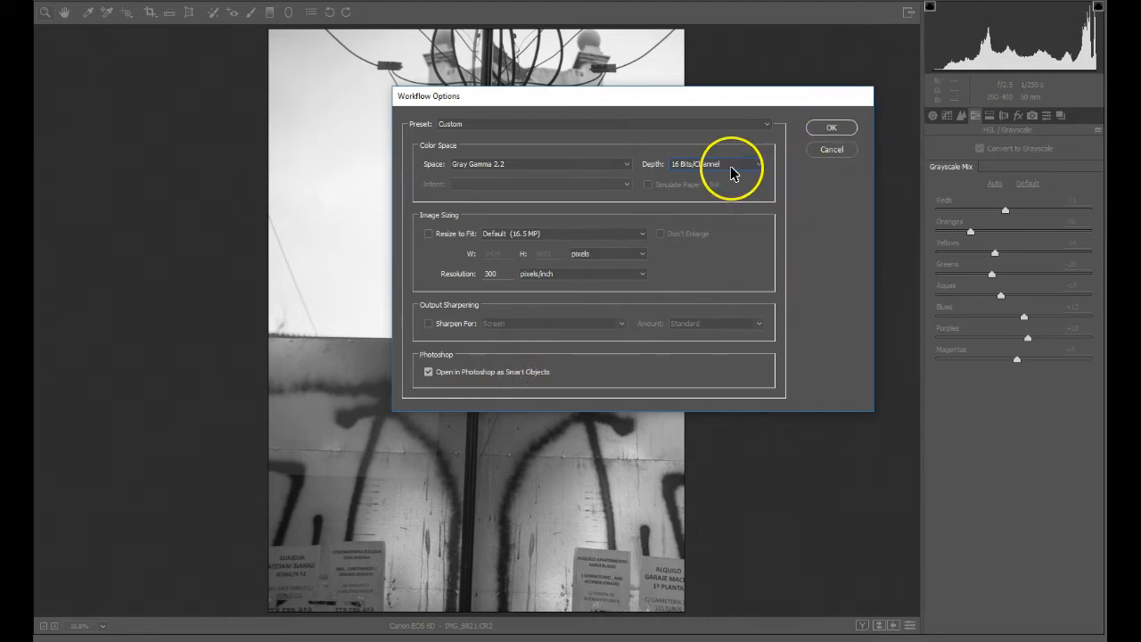
pyautogui.click(810, 131)
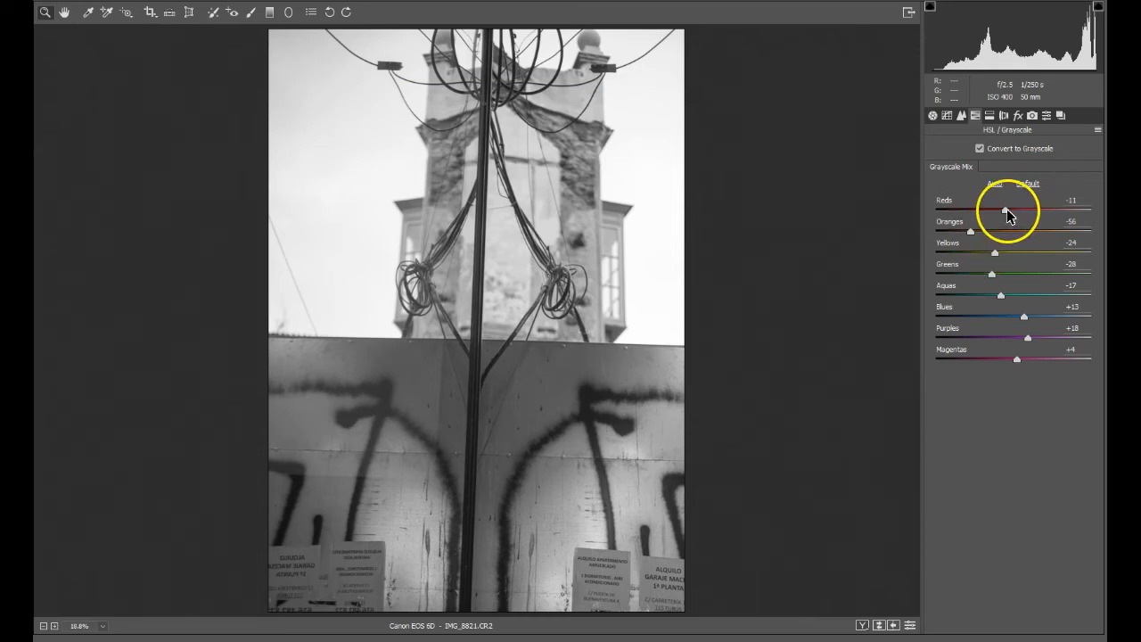
# Set the grayscale mix to Reds -18, Yellows +23, Greens -8 and Aquas +3, and compare before and after side by side
pyautogui.moveTo(1005, 212)
pyautogui.mouseDown()
pyautogui.moveTo(986, 214)
pyautogui.moveTo(1001, 209)
pyautogui.mouseUp()
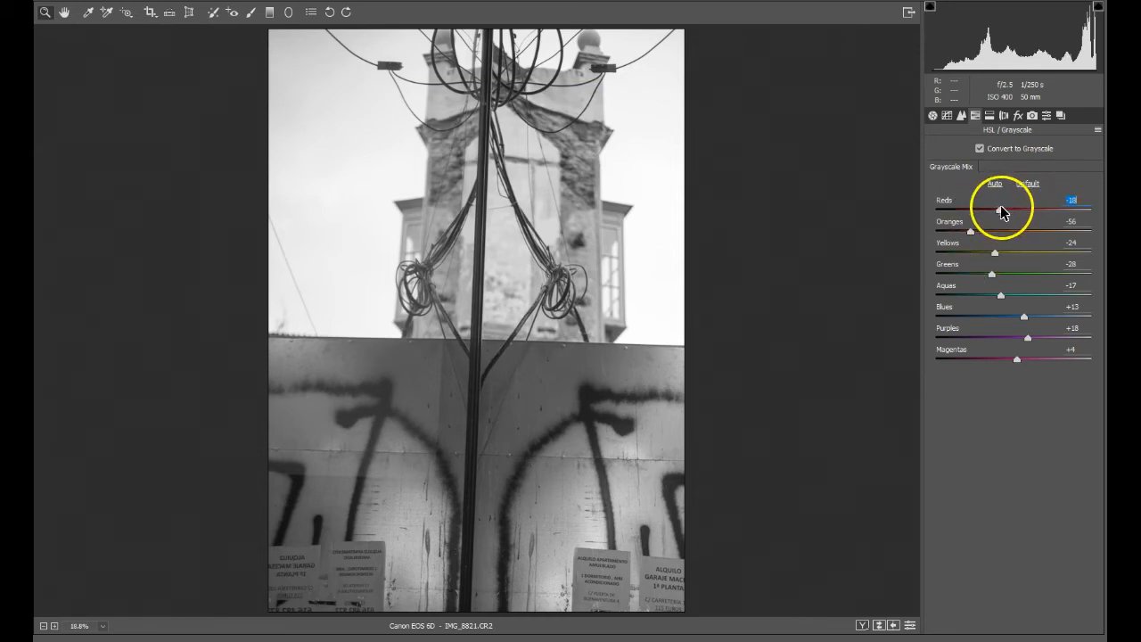
pyautogui.moveTo(995, 253); pyautogui.dragTo(1014, 285)
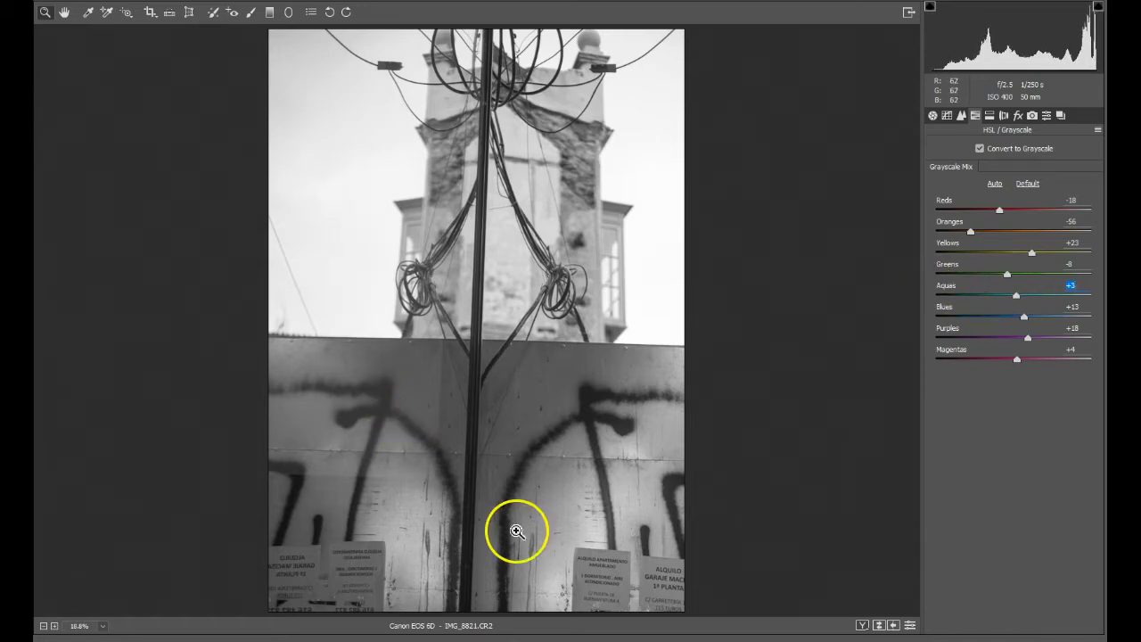
pyautogui.click(862, 625)
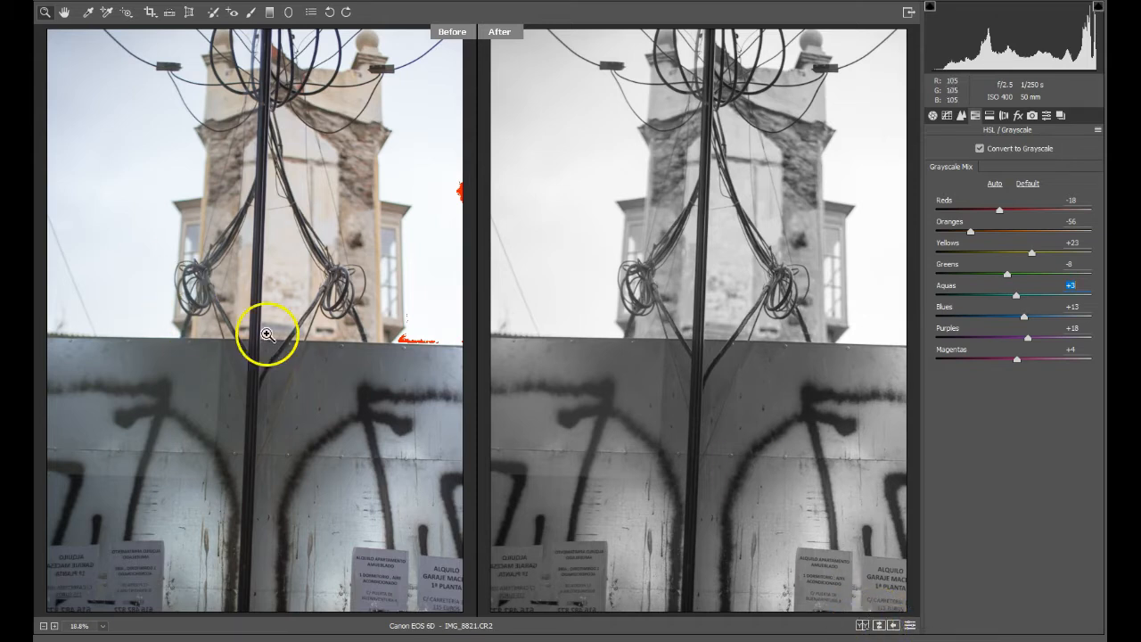
# Set Purples to +74 and Magentas to -12 in the grayscale mix, judging the effect on the metal wall and signs
pyautogui.moveTo(1026, 338); pyautogui.dragTo(1067, 348)
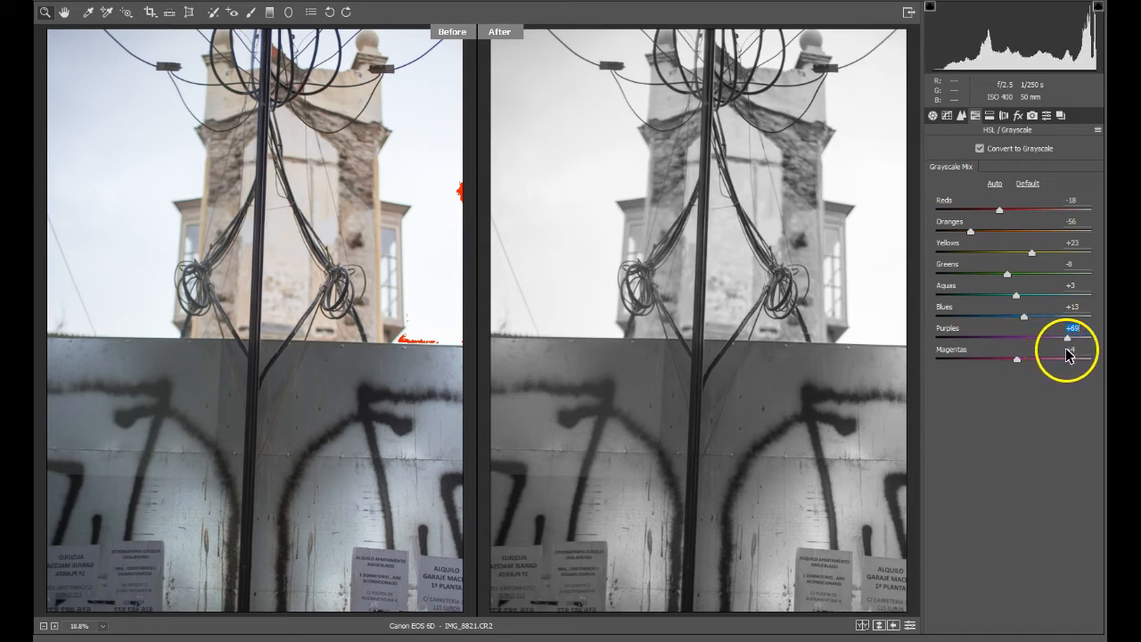
pyautogui.click(785, 424)
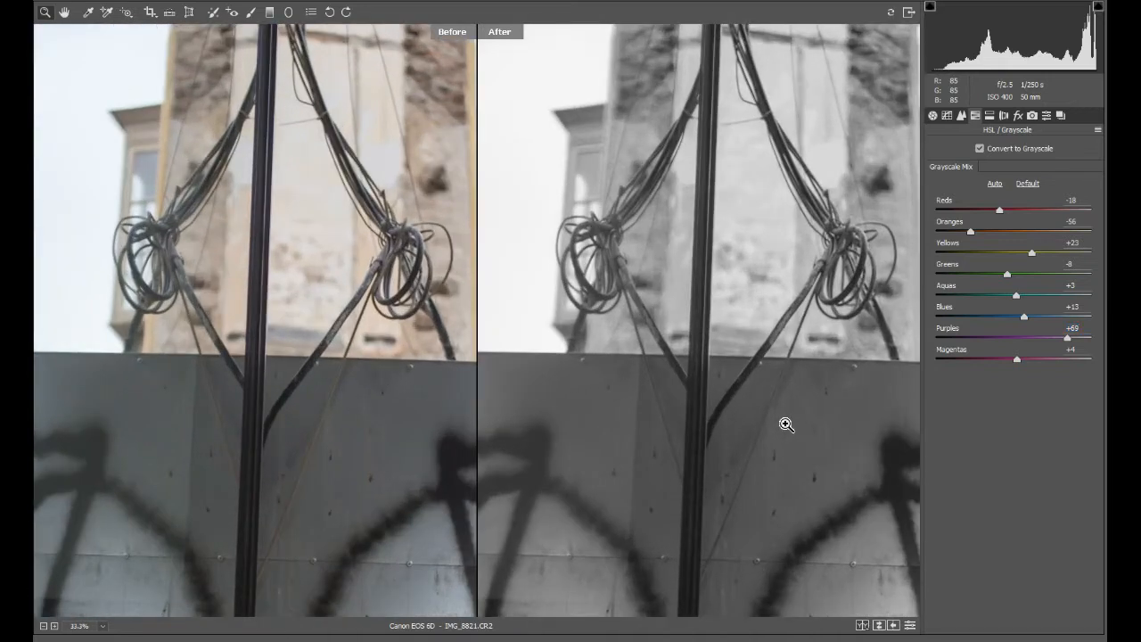
pyautogui.moveTo(785, 425); pyautogui.dragTo(718, 115)
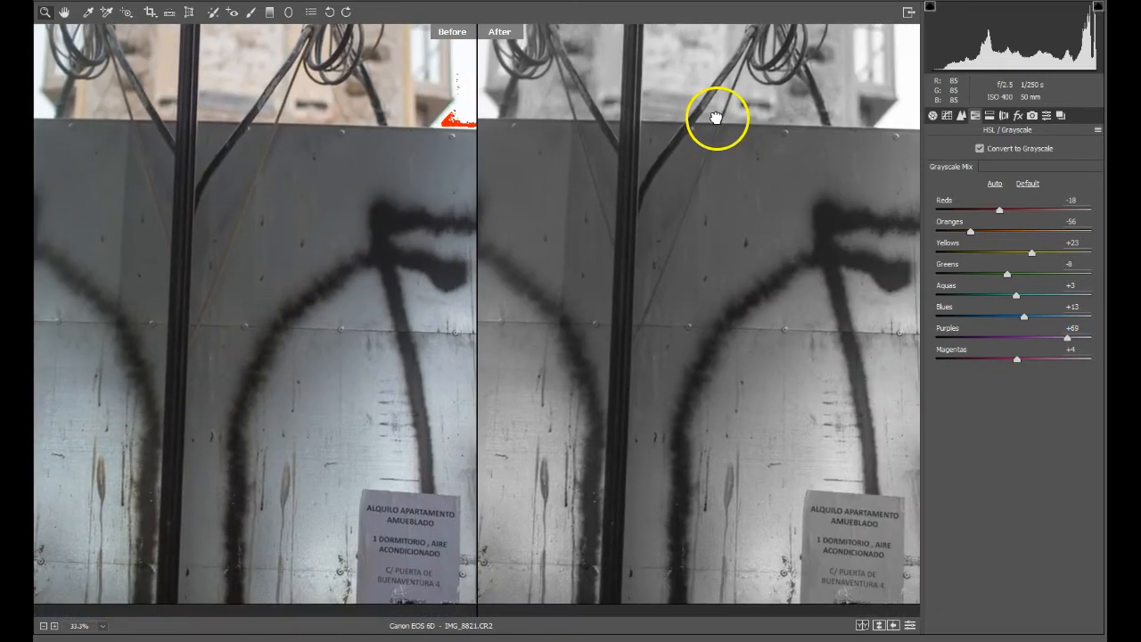
pyautogui.moveTo(1068, 338)
pyautogui.mouseDown()
pyautogui.moveTo(969, 339)
pyautogui.moveTo(1079, 346)
pyautogui.mouseUp()
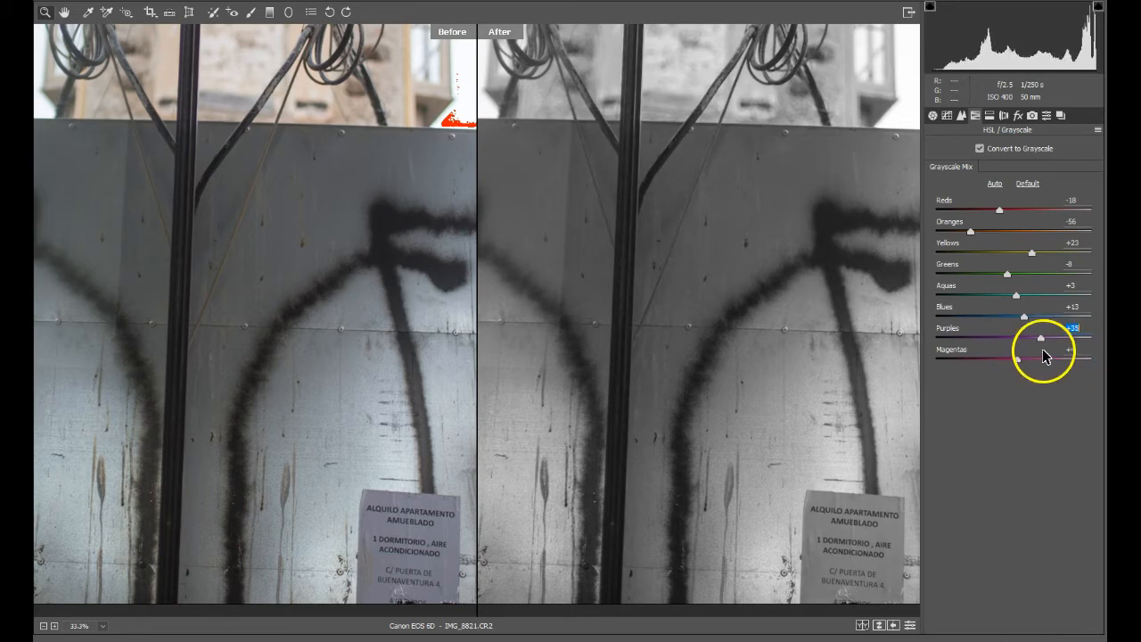
pyautogui.click(815, 532)
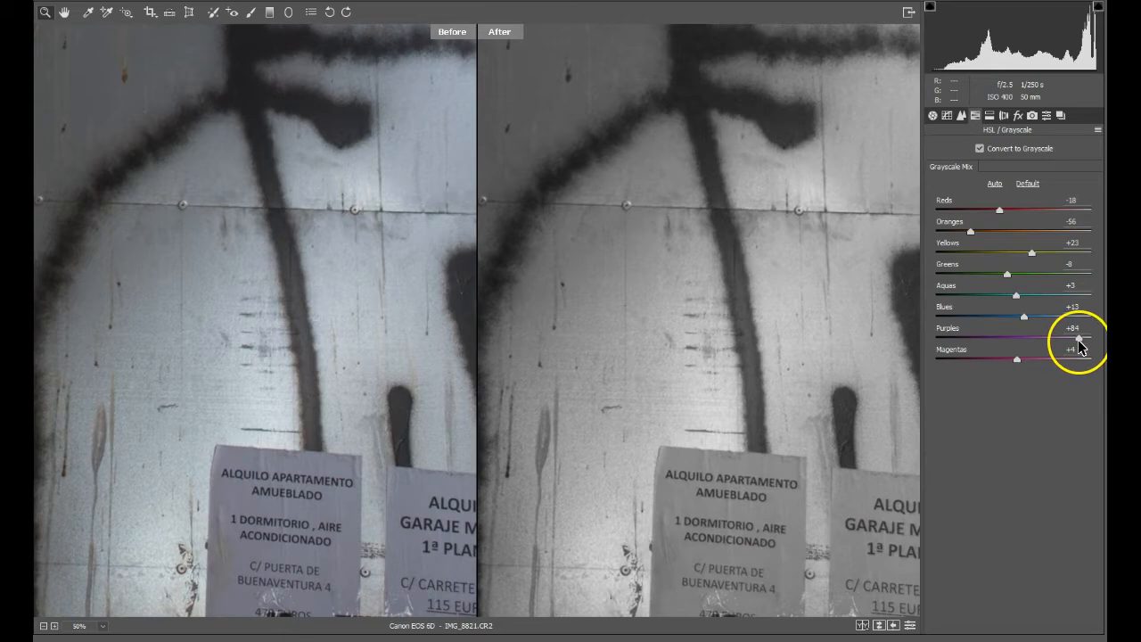
pyautogui.moveTo(1080, 344)
pyautogui.mouseDown()
pyautogui.moveTo(1016, 342)
pyautogui.moveTo(1070, 342)
pyautogui.mouseUp()
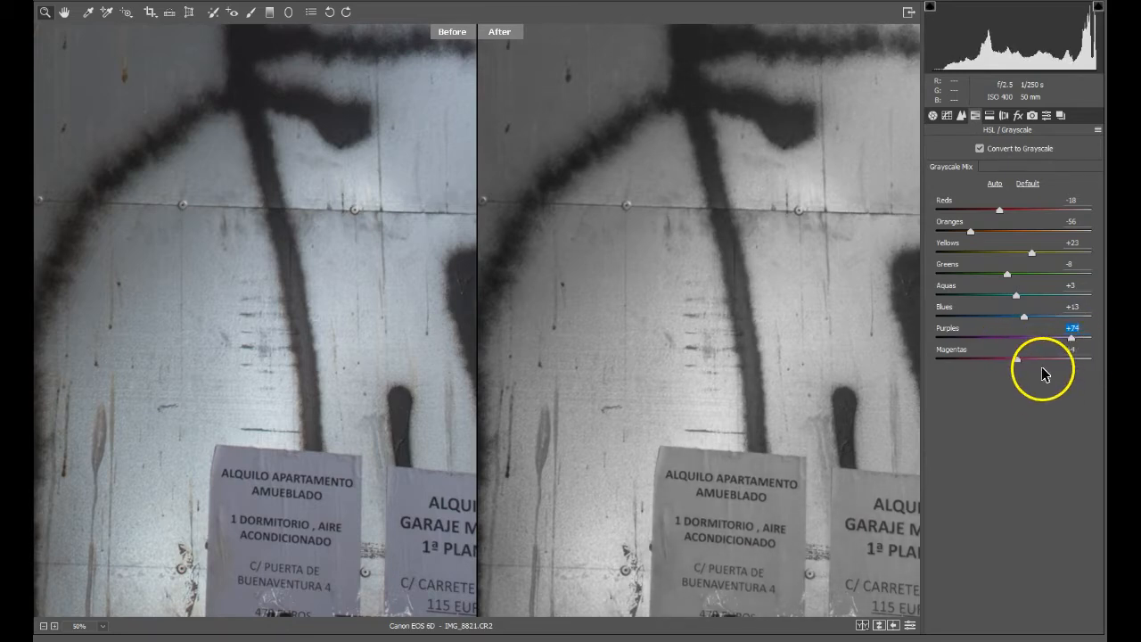
pyautogui.moveTo(975, 359); pyautogui.dragTo(1007, 356)
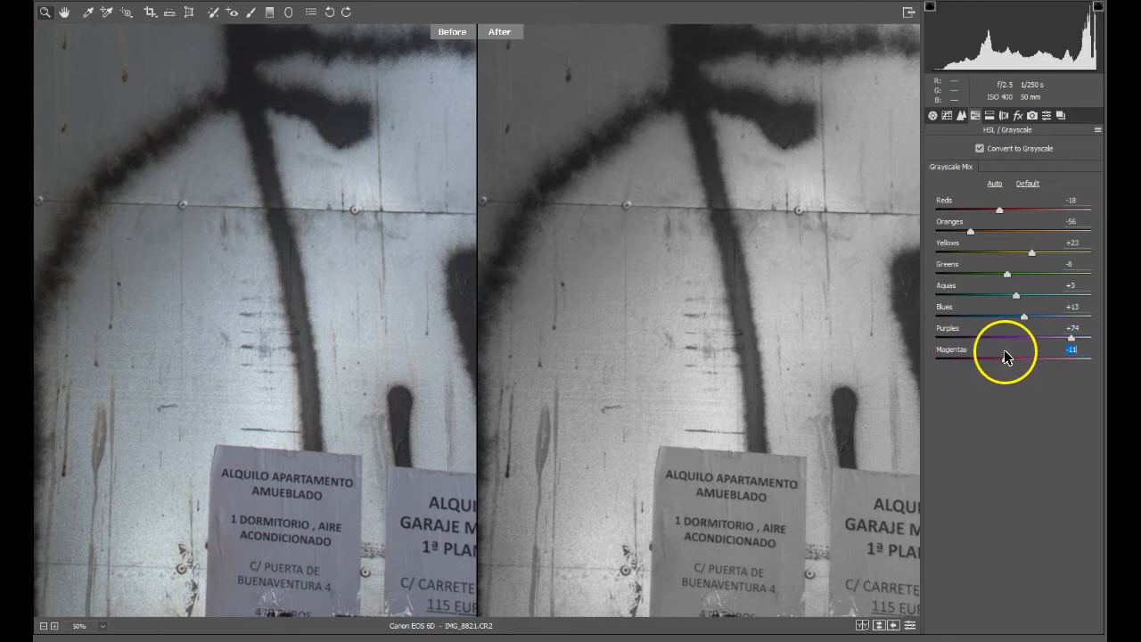
# Turn off the grayscale conversion and return to the Basic adjustments with the whole photo in view
pyautogui.scroll(-4, 781, 437)
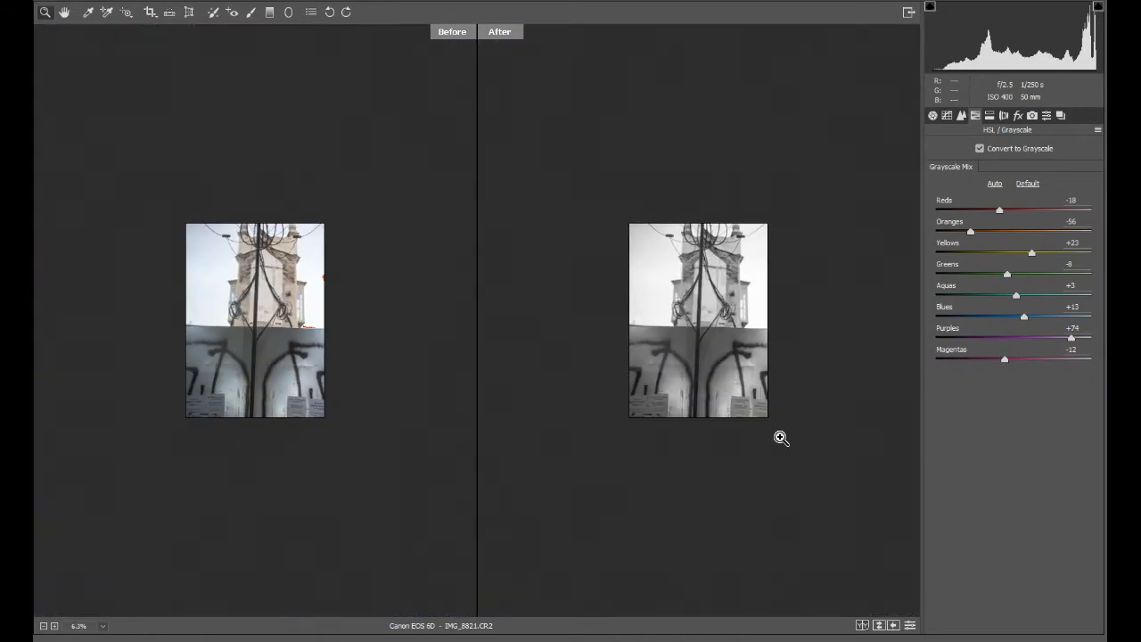
pyautogui.scroll(2, 781, 437)
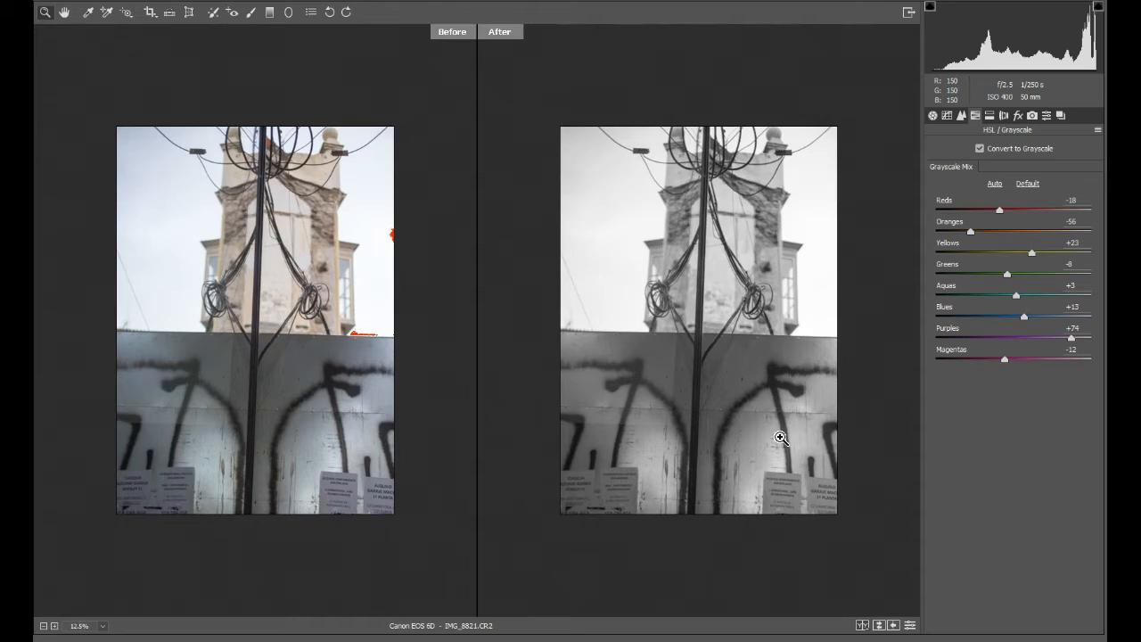
pyautogui.scroll(2, 781, 438)
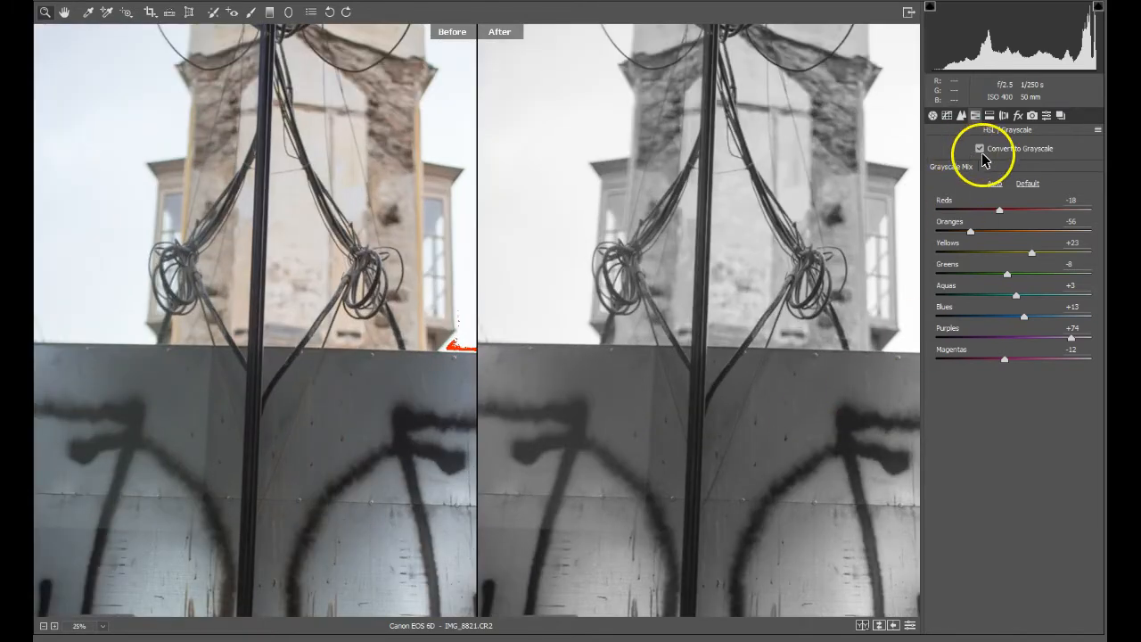
pyautogui.click(983, 151)
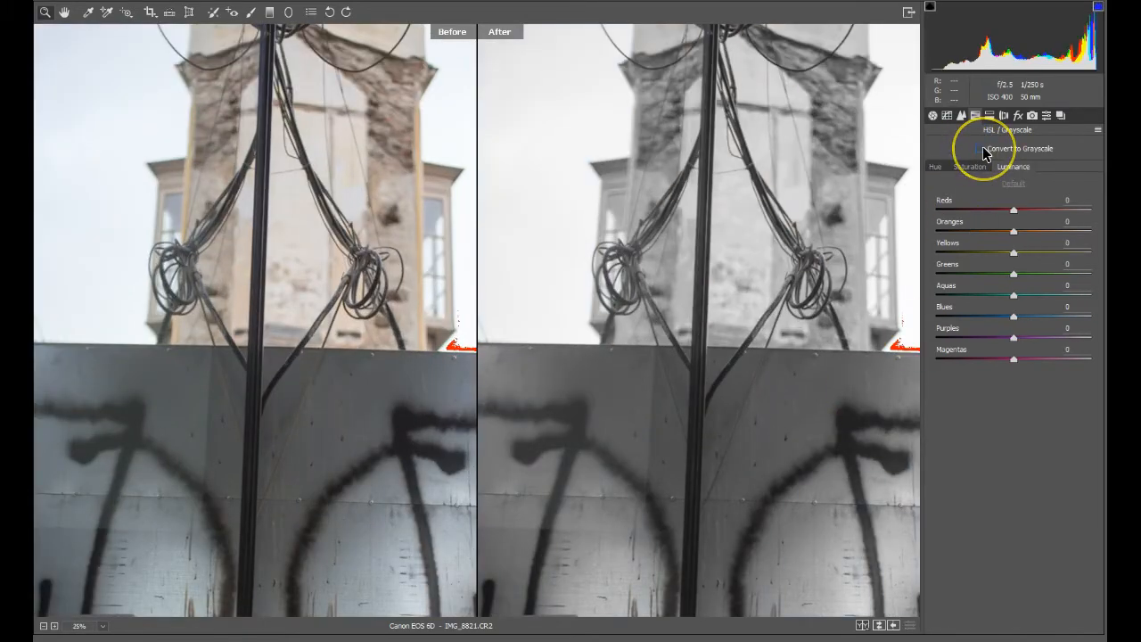
pyautogui.click(931, 116)
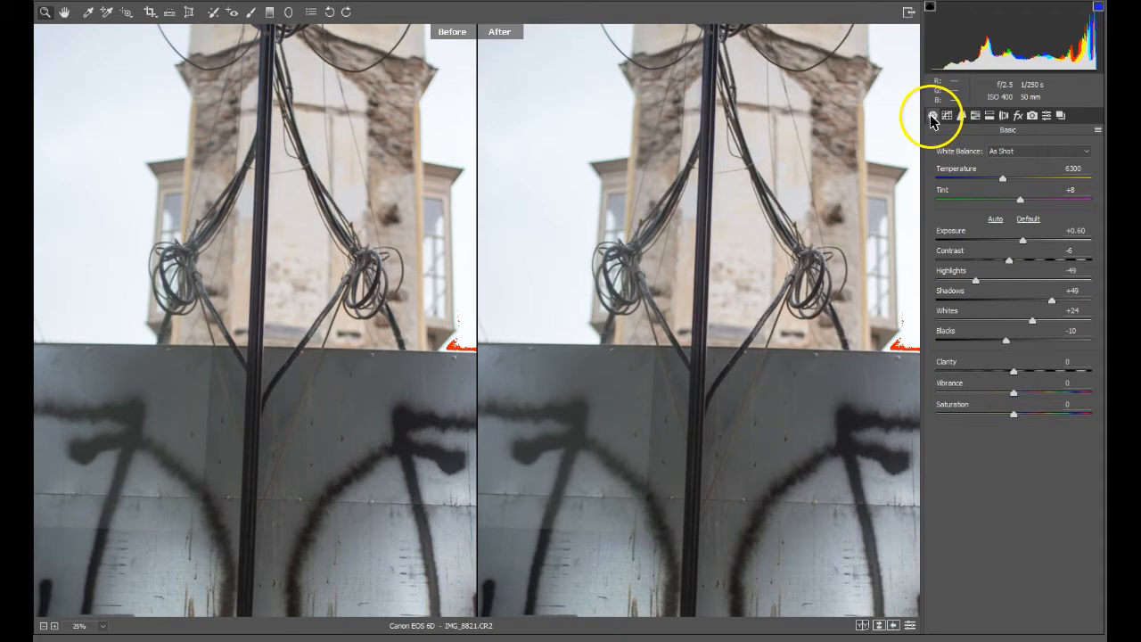
pyautogui.hotkey('ctrl', '-')
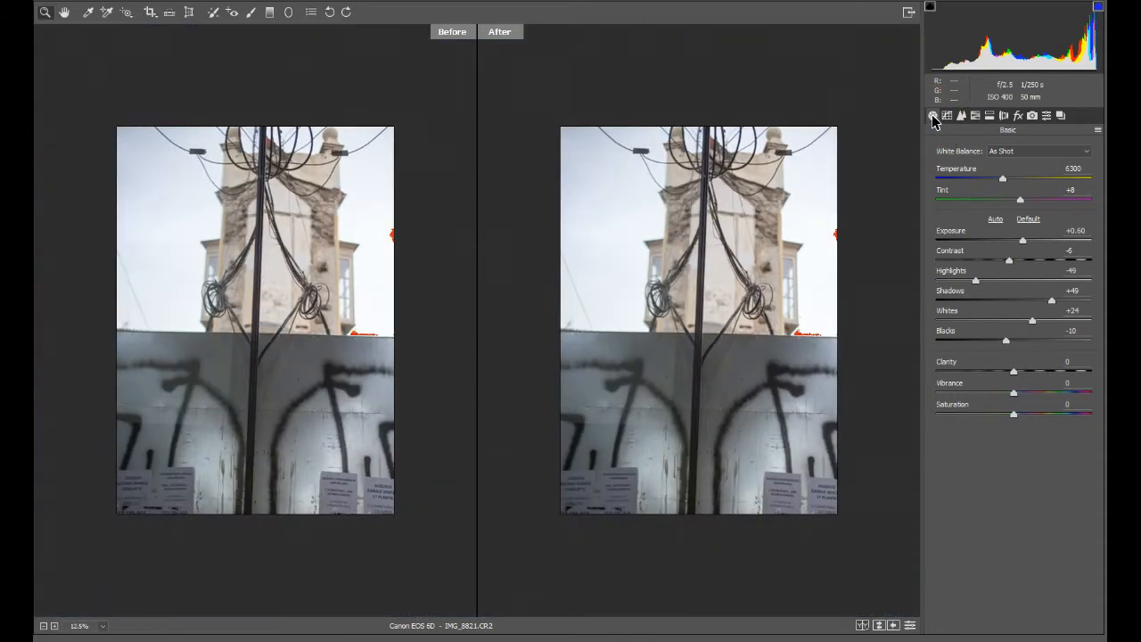
# Look through the available white balance presets, including Daylight
pyautogui.click(1031, 151)
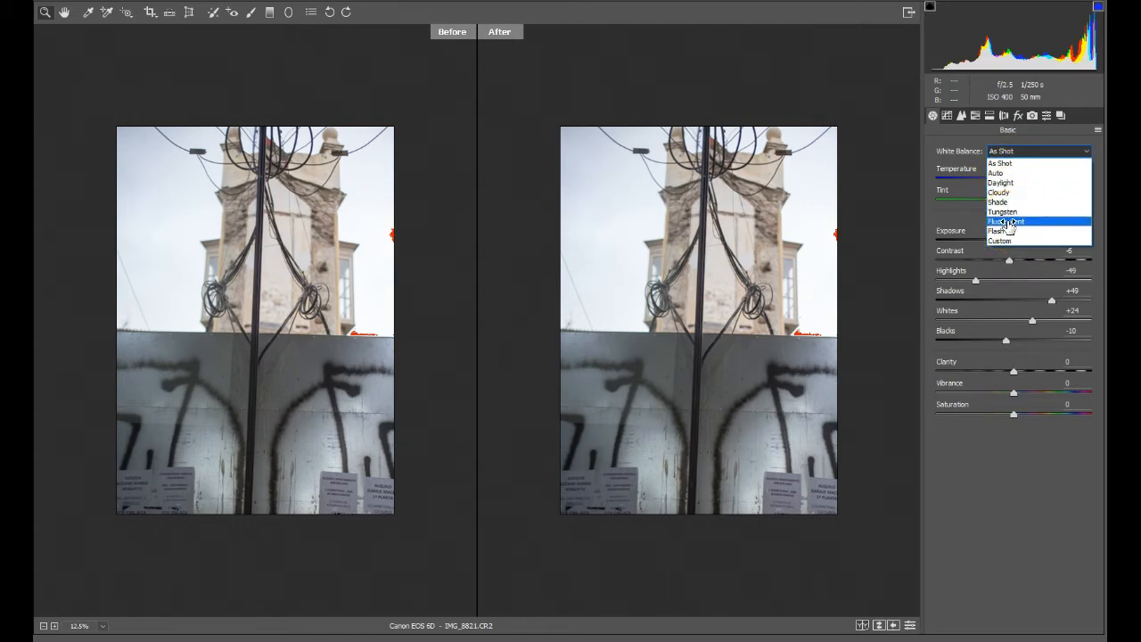
pyautogui.click(1000, 183)
pyautogui.click(897, 188)
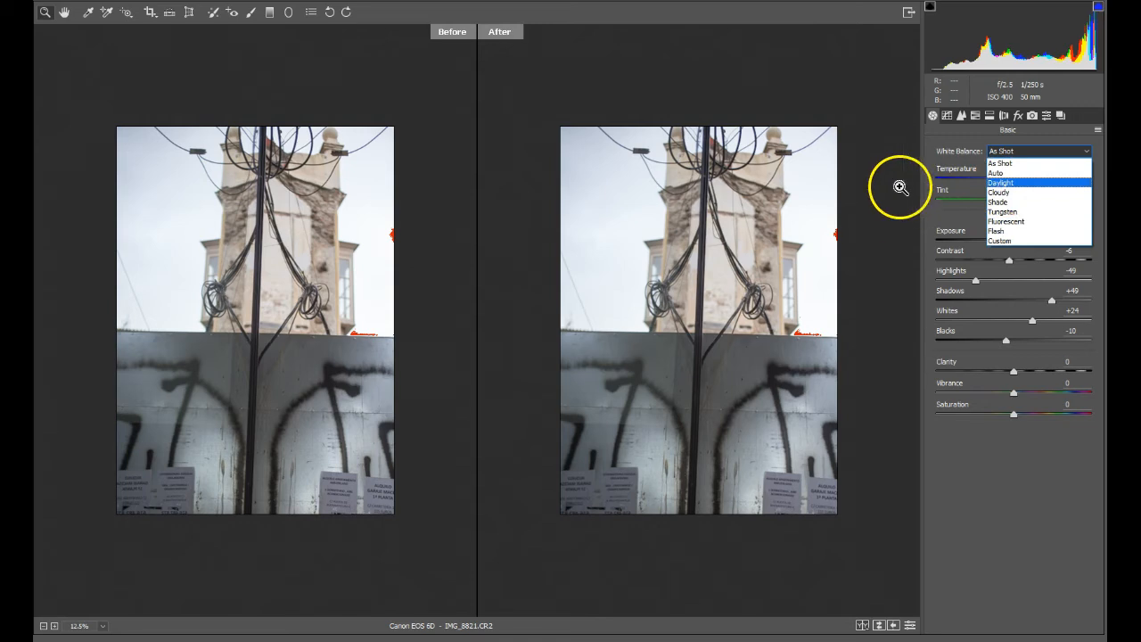
# Correct the white balance by sampling neutral spots on the sky and metal wall, reaching Temperature 7000 and Tint +13
pyautogui.moveTo(1003, 184)
pyautogui.mouseDown()
pyautogui.moveTo(968, 184)
pyautogui.moveTo(1055, 184)
pyautogui.moveTo(1024, 182)
pyautogui.mouseUp()
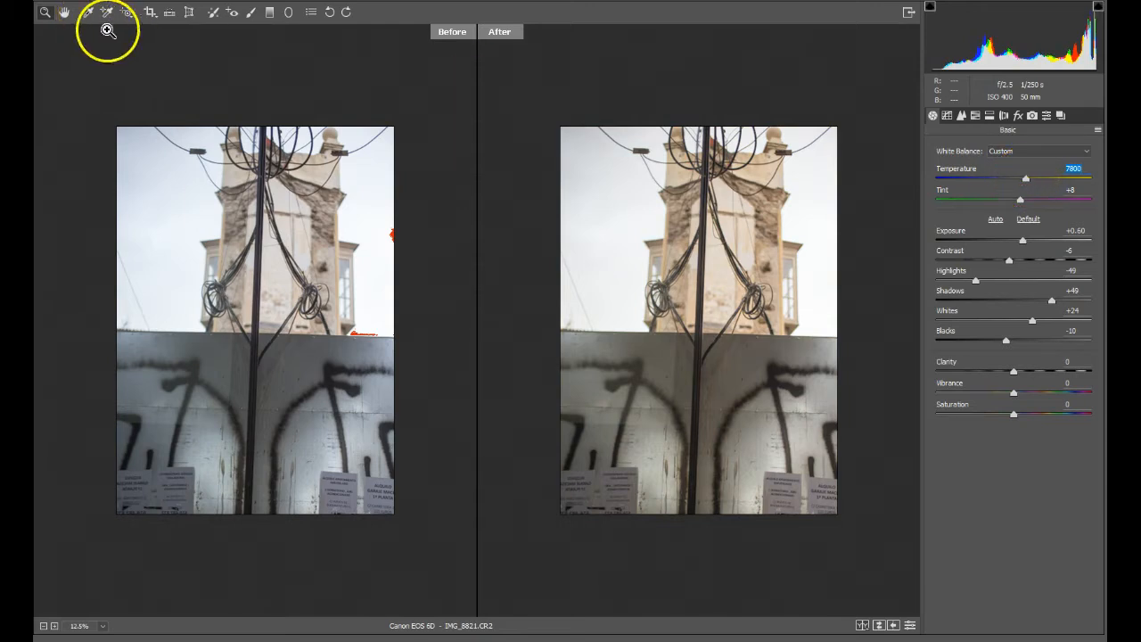
pyautogui.click(88, 12)
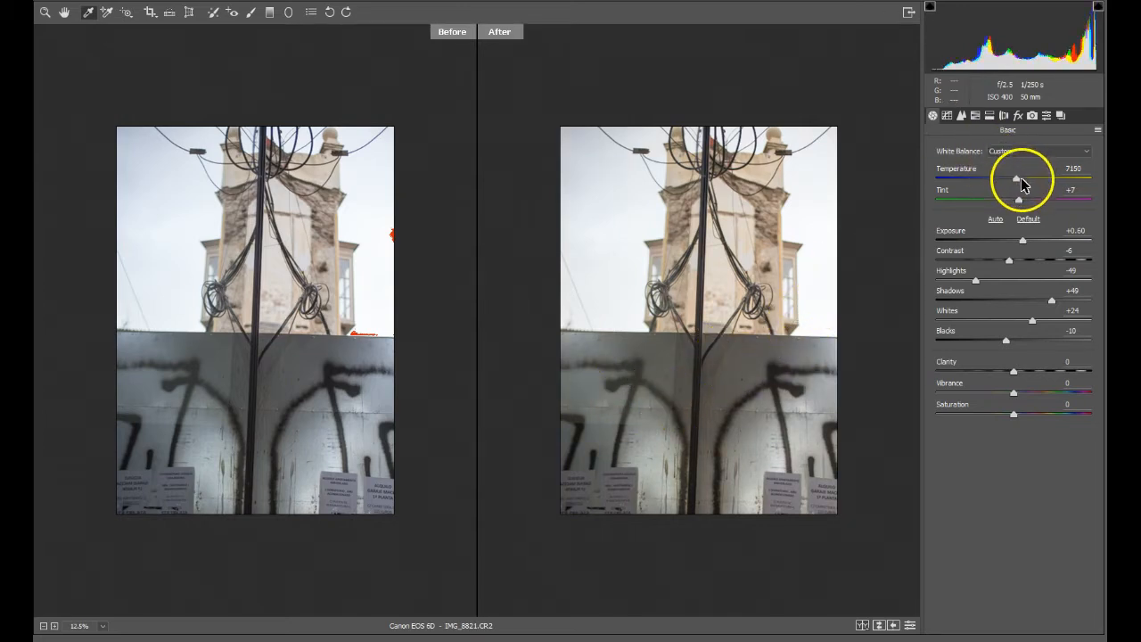
pyautogui.click(828, 286)
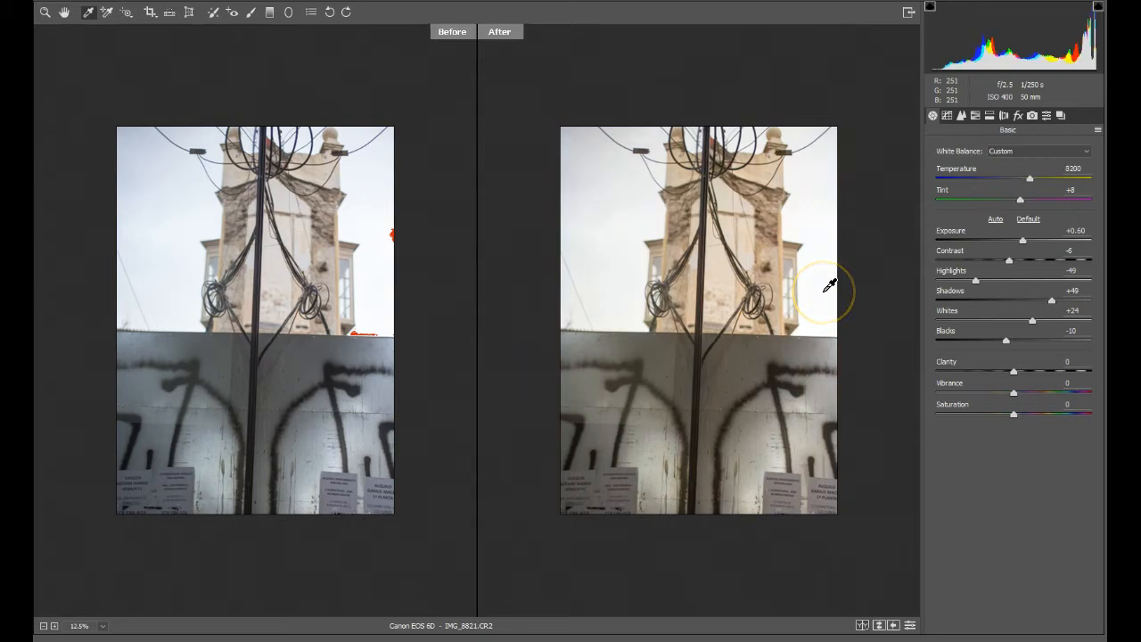
pyautogui.click(784, 353)
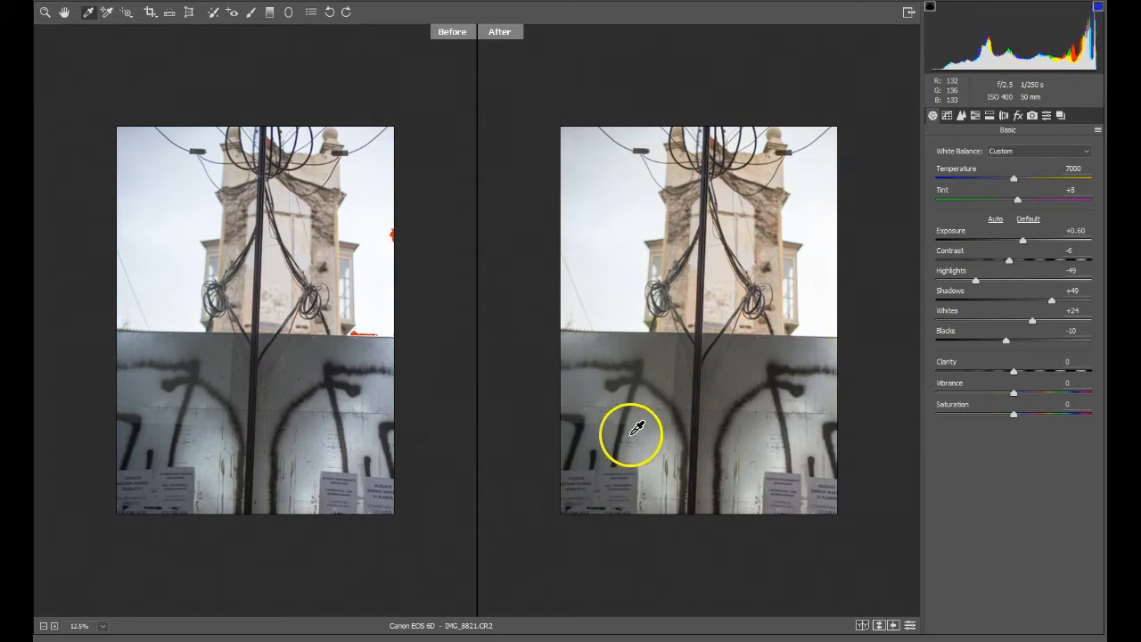
pyautogui.click(612, 355)
pyautogui.click(607, 264)
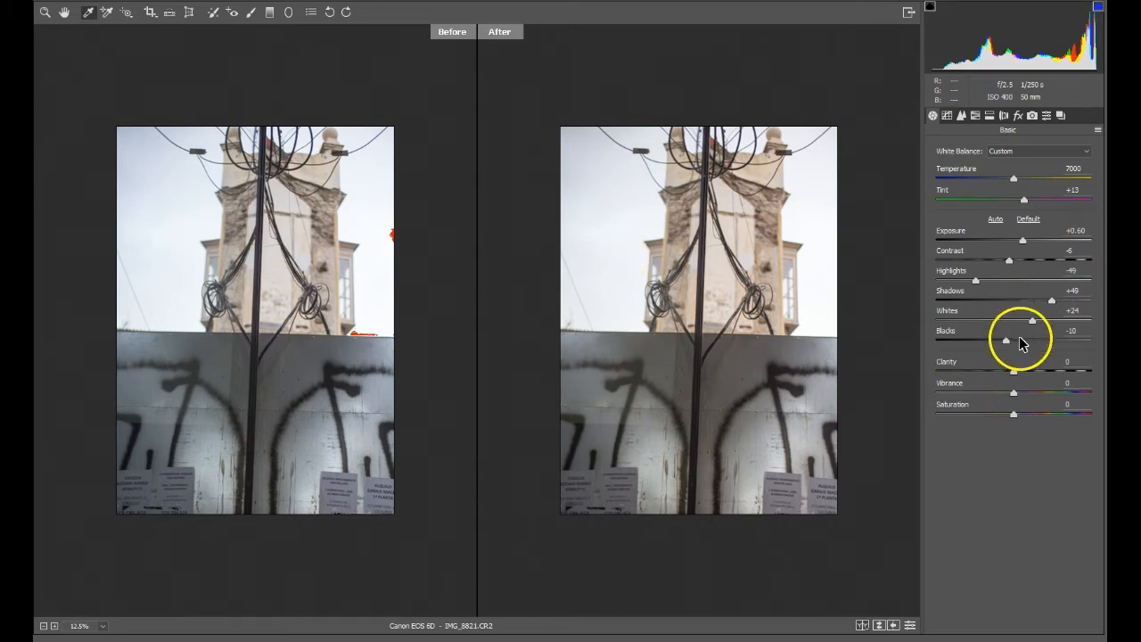
# Set Contrast to +49 and Whites to +13 in the Basic adjustments
pyautogui.moveTo(1011, 258); pyautogui.dragTo(1055, 257)
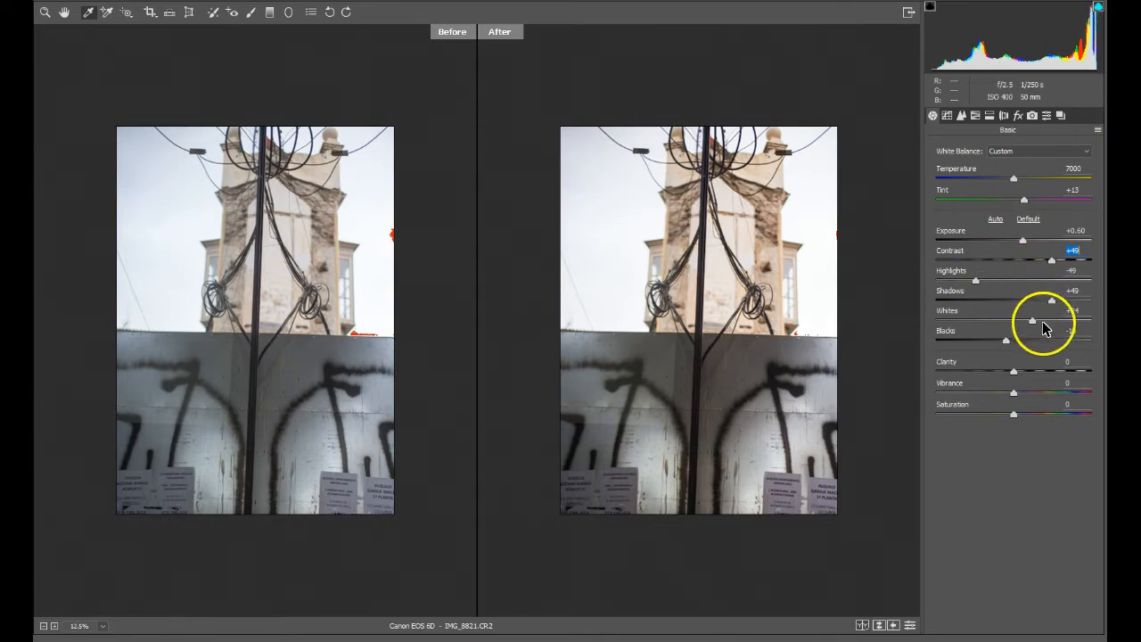
pyautogui.moveTo(1031, 321)
pyautogui.mouseDown()
pyautogui.moveTo(1019, 321)
pyautogui.moveTo(1028, 322)
pyautogui.mouseUp()
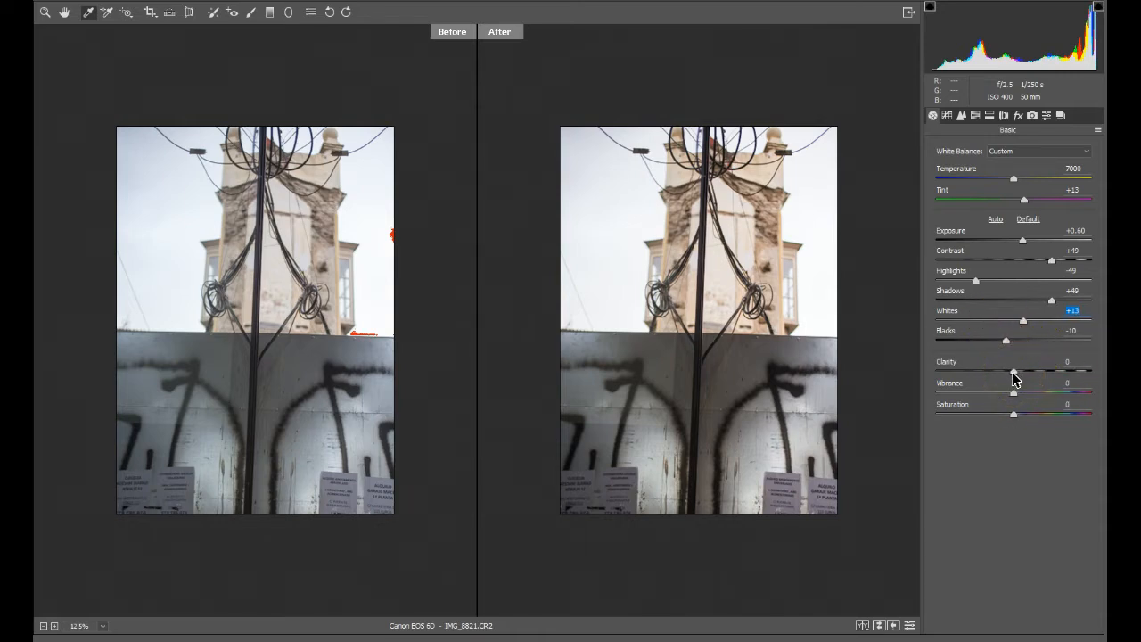
# Try Clarity at +43 and examine its effect on the cables and the graffiti wall up close
pyautogui.hotkey('ctrl', '+')
pyautogui.hotkey('ctrl', '+')
pyautogui.hotkey('ctrl', '+')
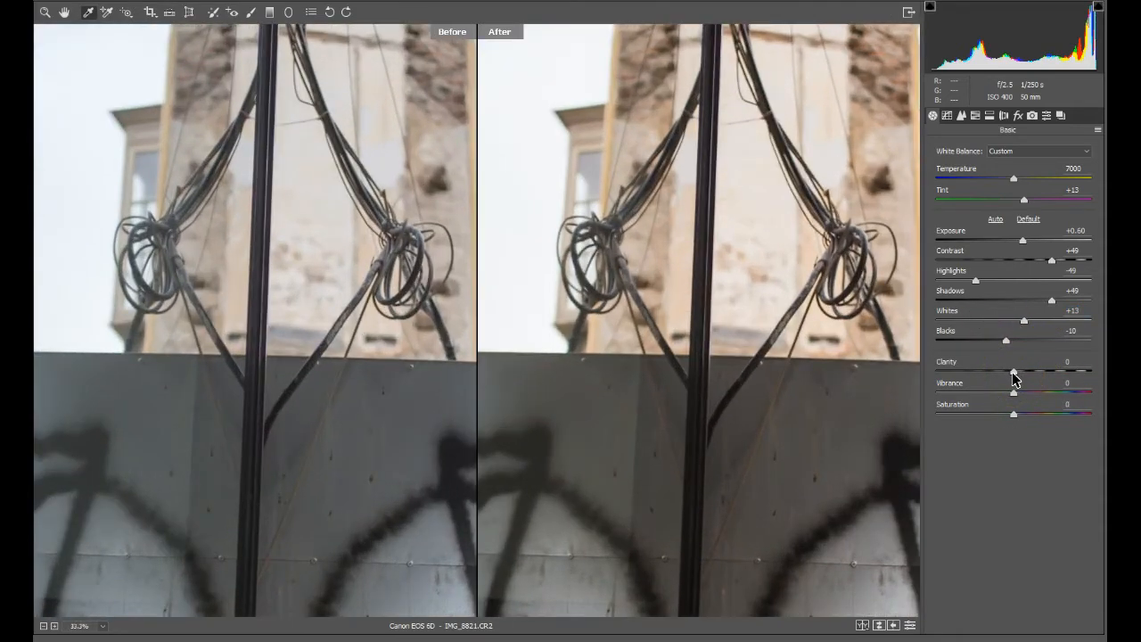
pyautogui.moveTo(1014, 376); pyautogui.dragTo(1047, 372)
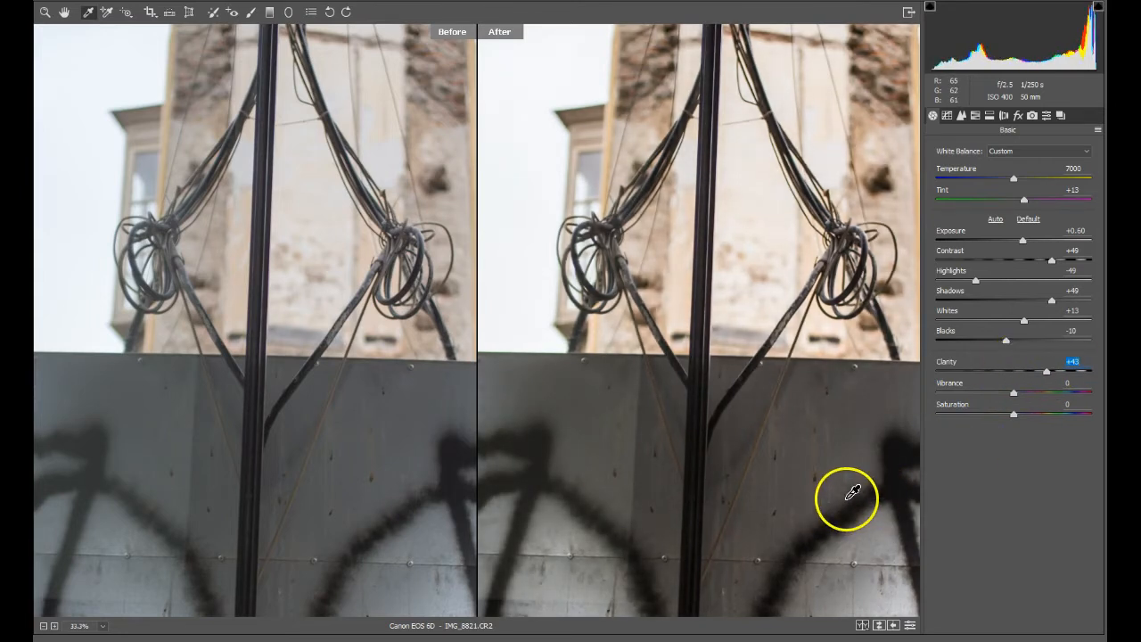
pyautogui.hotkey('ctrl', '+')
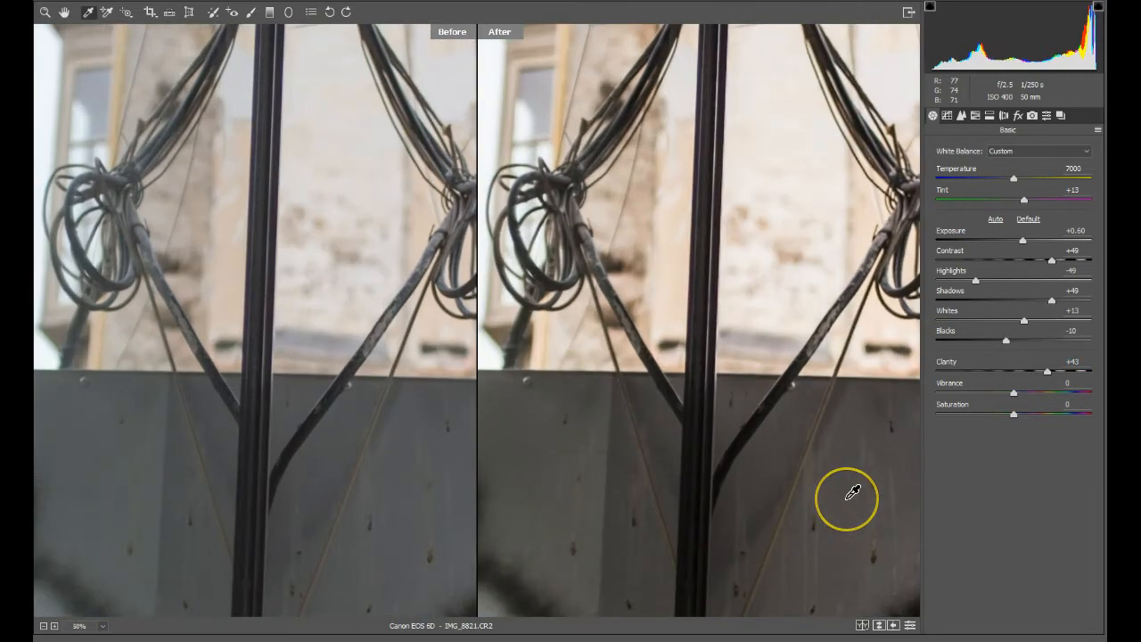
pyautogui.moveTo(864, 597); pyautogui.dragTo(627, 220)
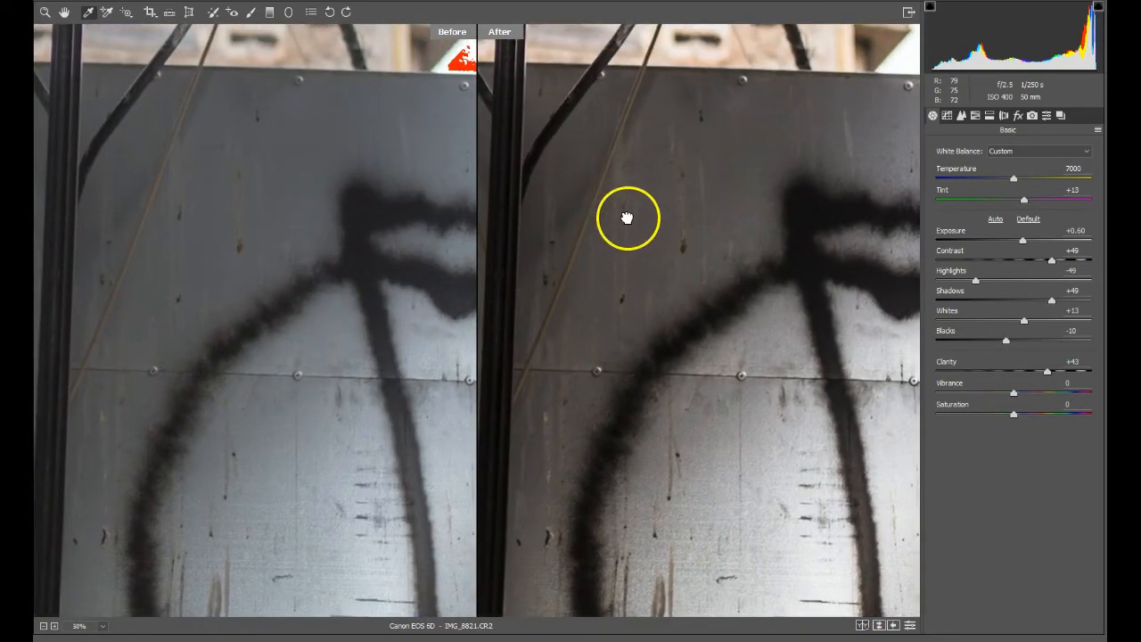
# Set Clarity to -1, Vibrance to -26 and Saturation to +7, judging the colors with the whole photo in view
pyautogui.moveTo(1046, 372); pyautogui.dragTo(995, 387)
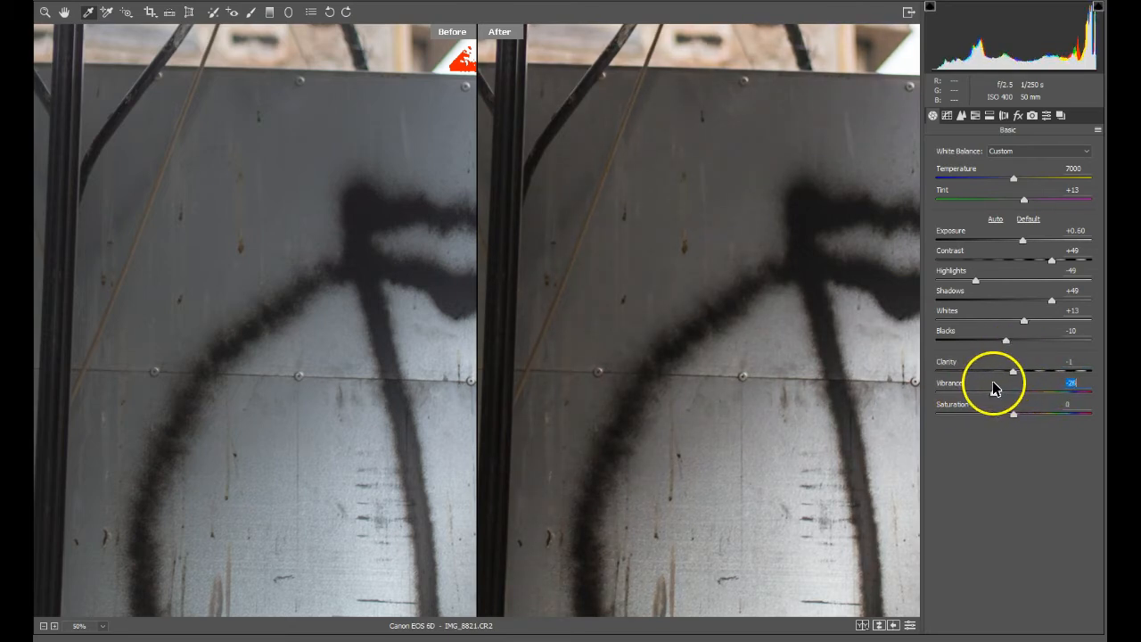
pyautogui.hotkey('ctrl', '-')
pyautogui.hotkey('ctrl', '-')
pyautogui.hotkey('ctrl', '-')
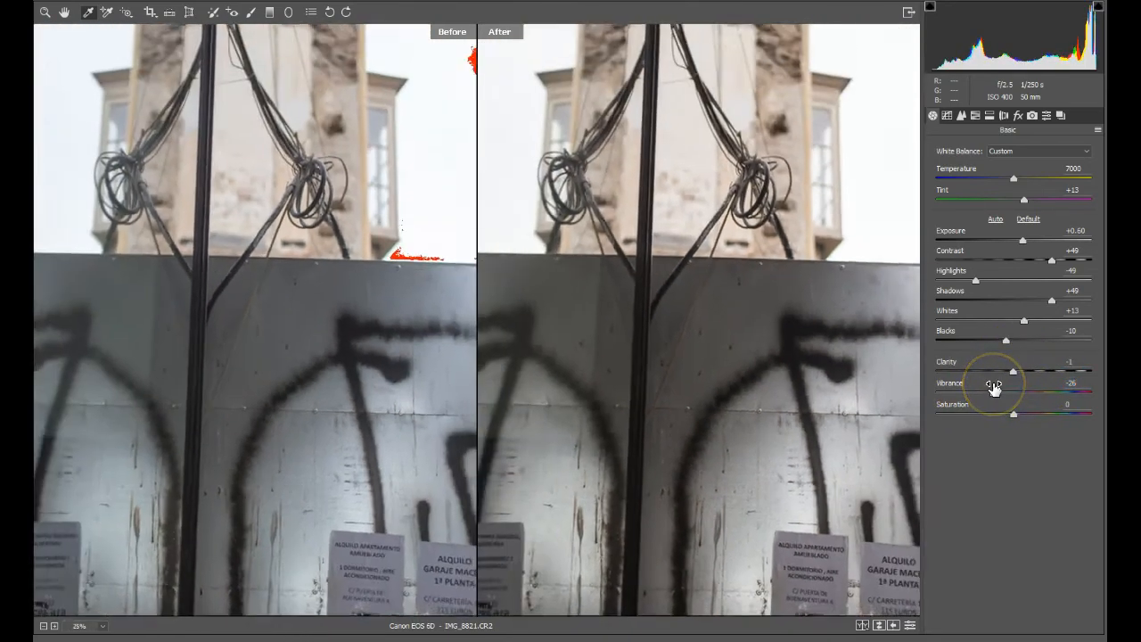
pyautogui.moveTo(1013, 413)
pyautogui.mouseDown()
pyautogui.moveTo(1052, 413)
pyautogui.moveTo(1019, 413)
pyautogui.mouseUp()
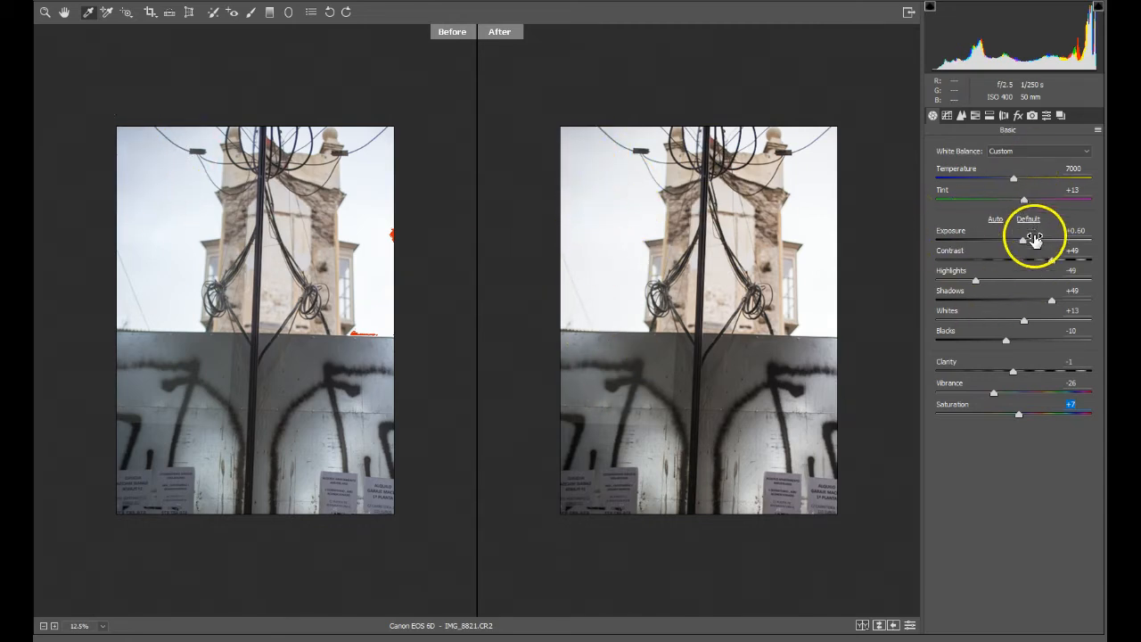
# Set Exposure to -0.25, Temperature to 8700 and Shadows to +67, checking the shadow clipping warning
pyautogui.moveTo(1022, 241)
pyautogui.mouseDown()
pyautogui.moveTo(1050, 239)
pyautogui.moveTo(1009, 241)
pyautogui.mouseUp()
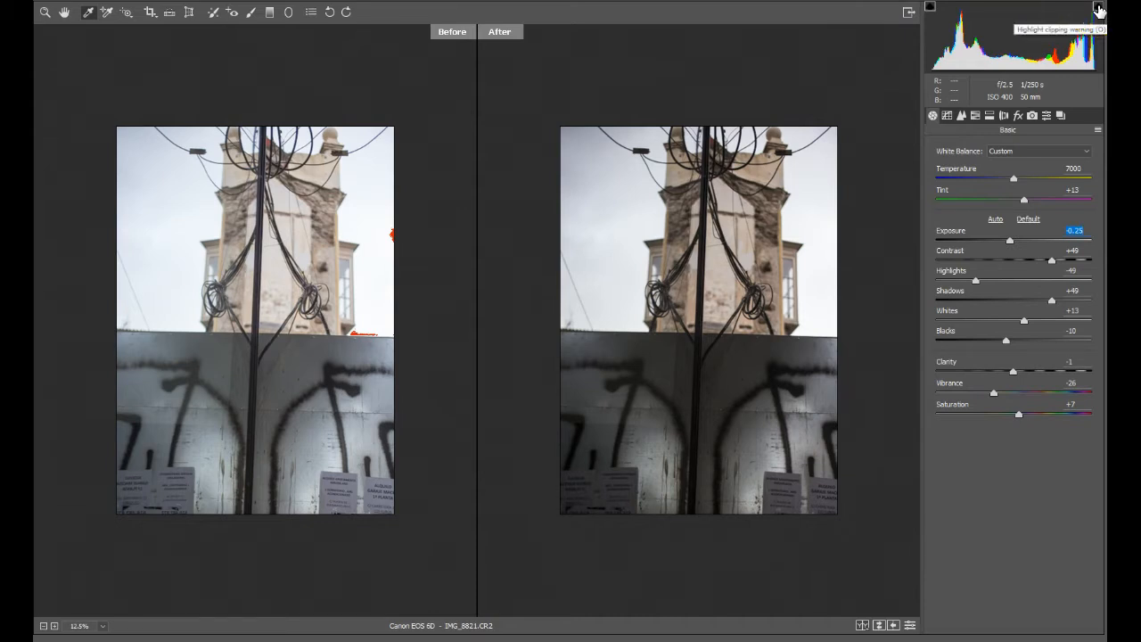
pyautogui.click(930, 11)
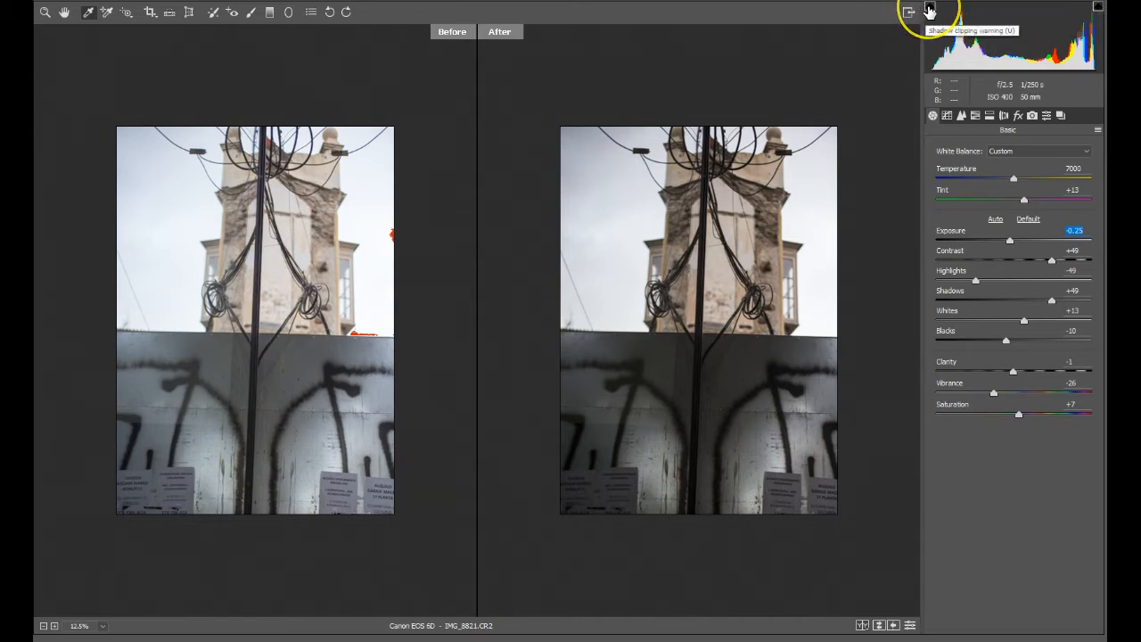
pyautogui.click(929, 10)
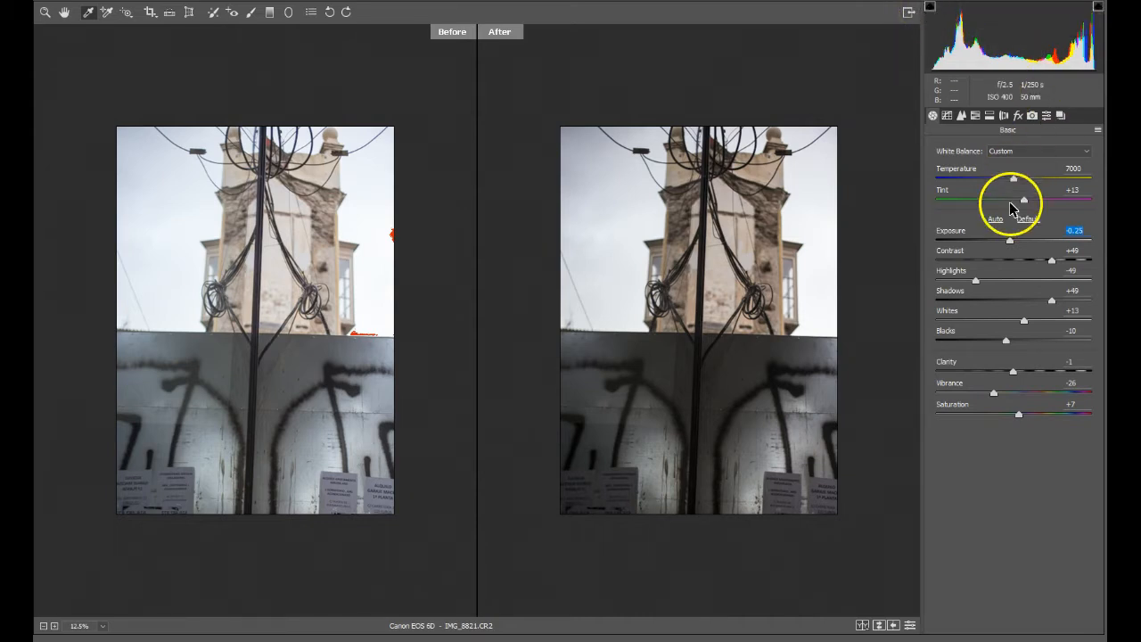
pyautogui.moveTo(1013, 175); pyautogui.dragTo(1035, 183)
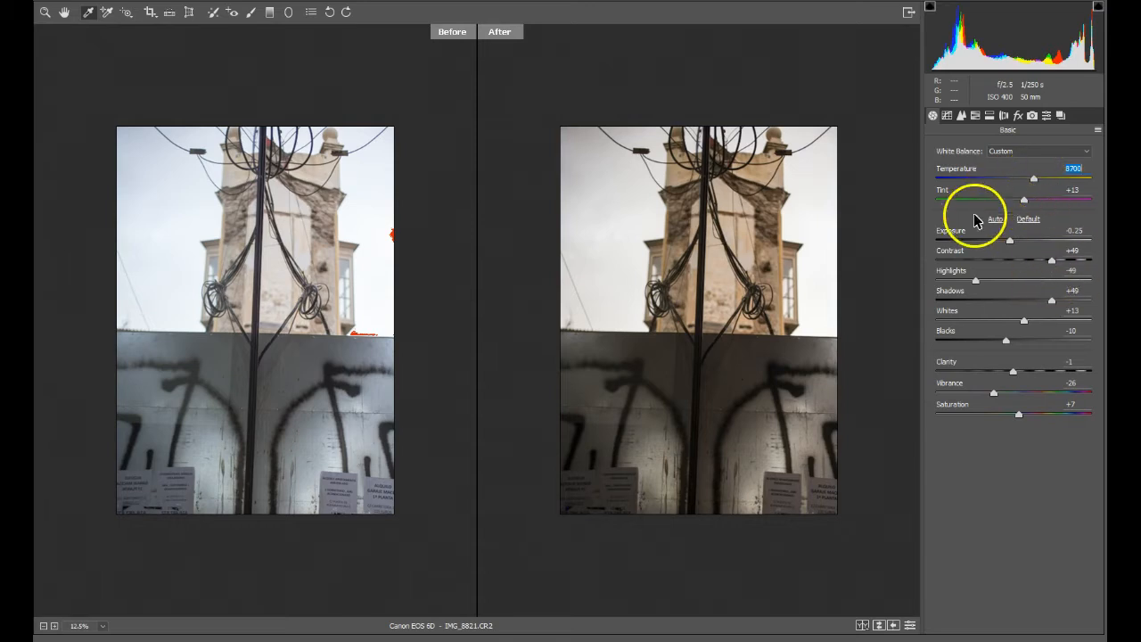
pyautogui.moveTo(1052, 305)
pyautogui.mouseDown()
pyautogui.moveTo(968, 300)
pyautogui.moveTo(1054, 292)
pyautogui.moveTo(957, 300)
pyautogui.moveTo(1075, 300)
pyautogui.moveTo(1082, 290)
pyautogui.moveTo(1064, 292)
pyautogui.mouseUp()
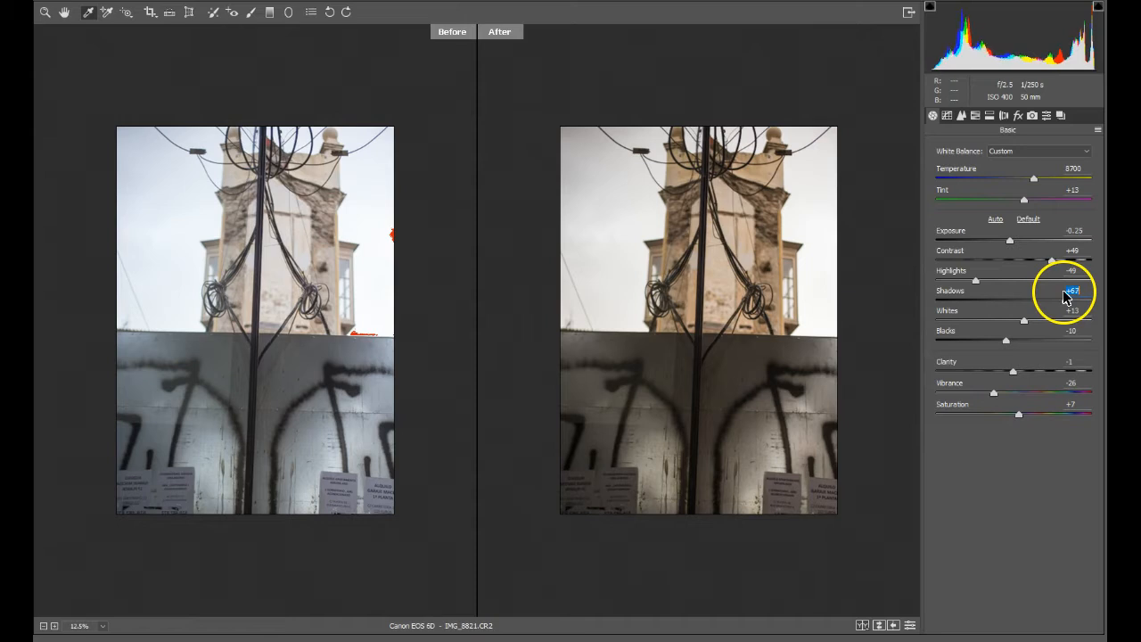
# Shape an S-curve on the RGB point tone curve with points at input 59, output 36 and input 165, output 176
pyautogui.click(947, 115)
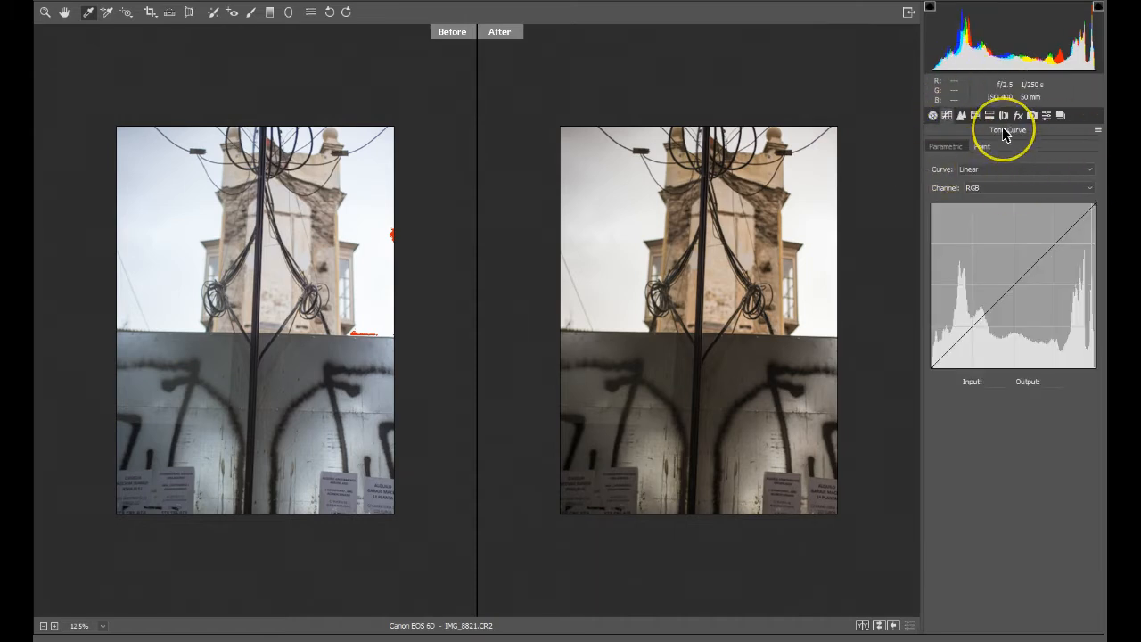
pyautogui.click(940, 150)
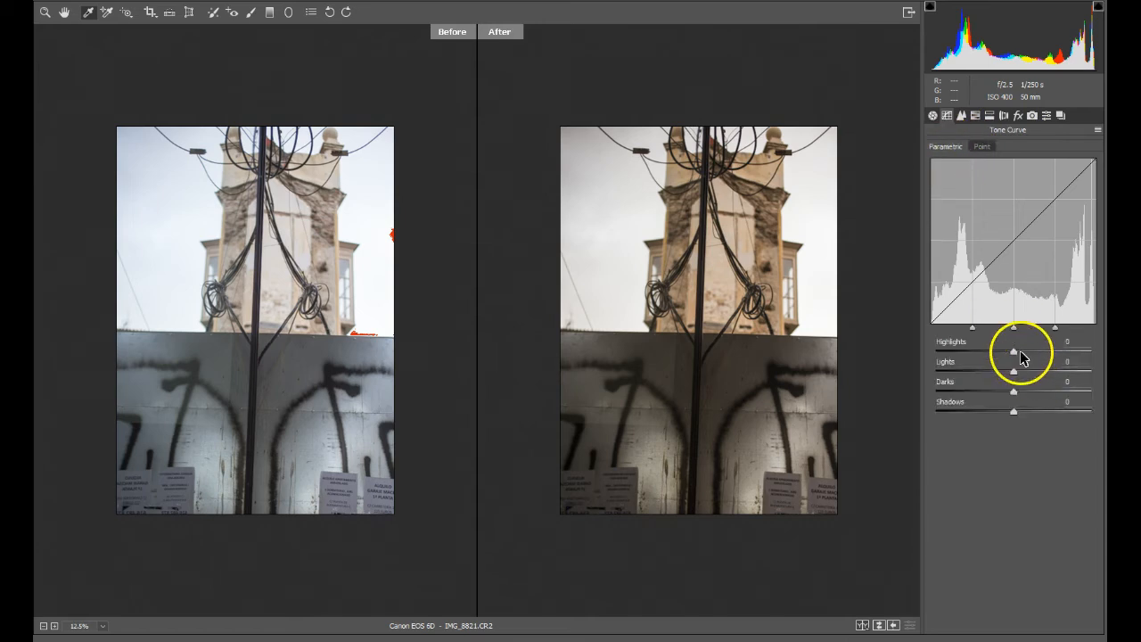
pyautogui.click(983, 148)
pyautogui.moveTo(964, 333); pyautogui.dragTo(968, 344)
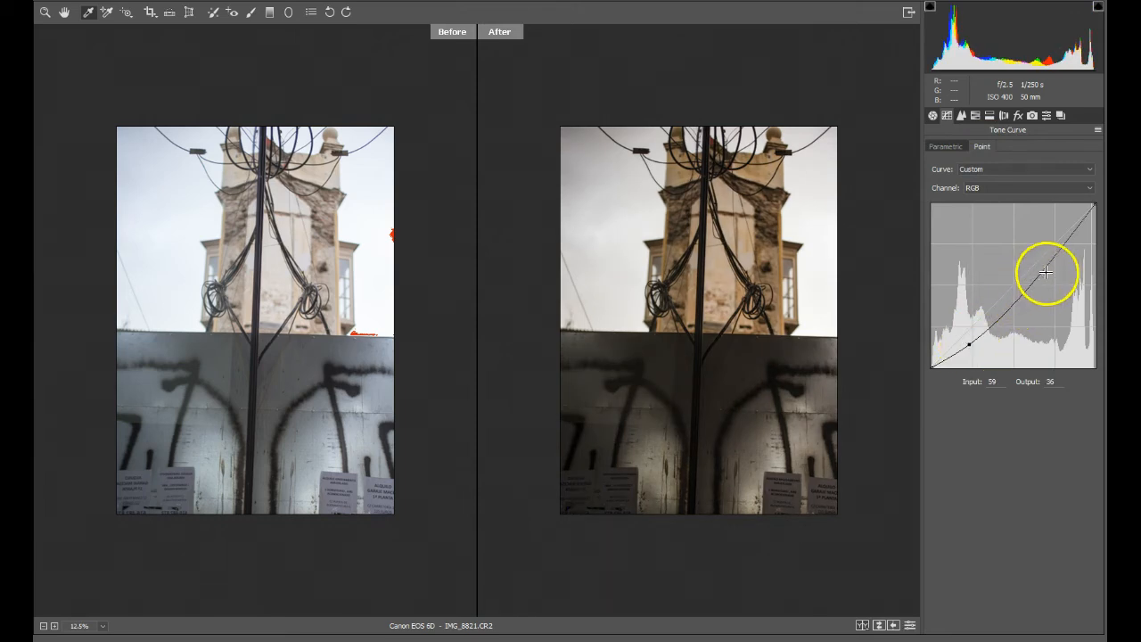
pyautogui.moveTo(1040, 275); pyautogui.dragTo(1038, 263)
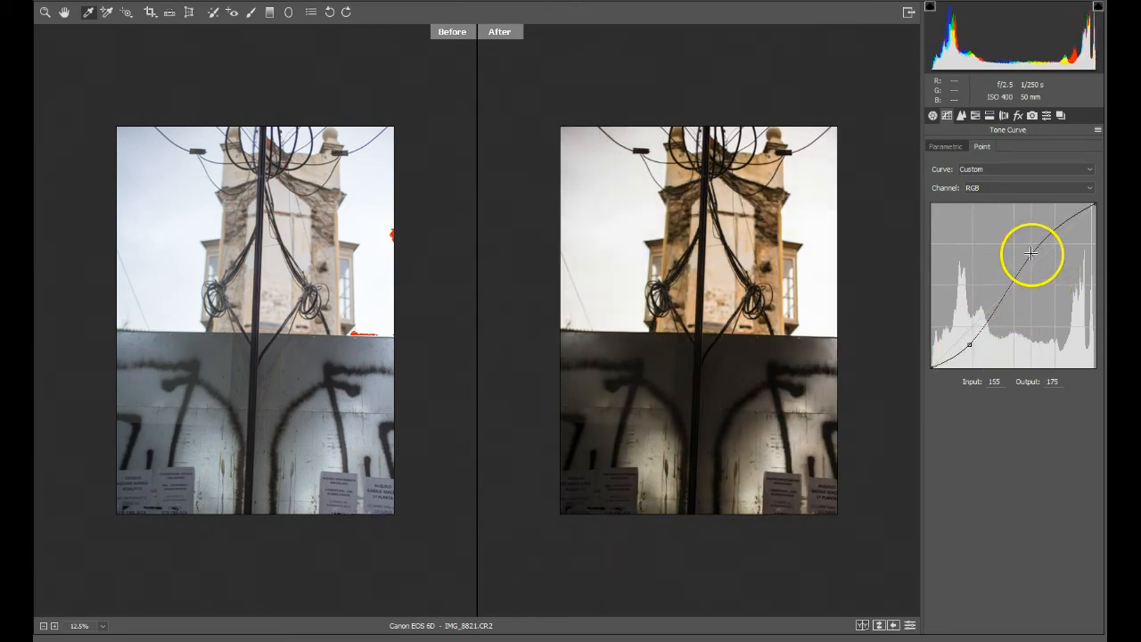
pyautogui.moveTo(1032, 255); pyautogui.dragTo(1038, 254)
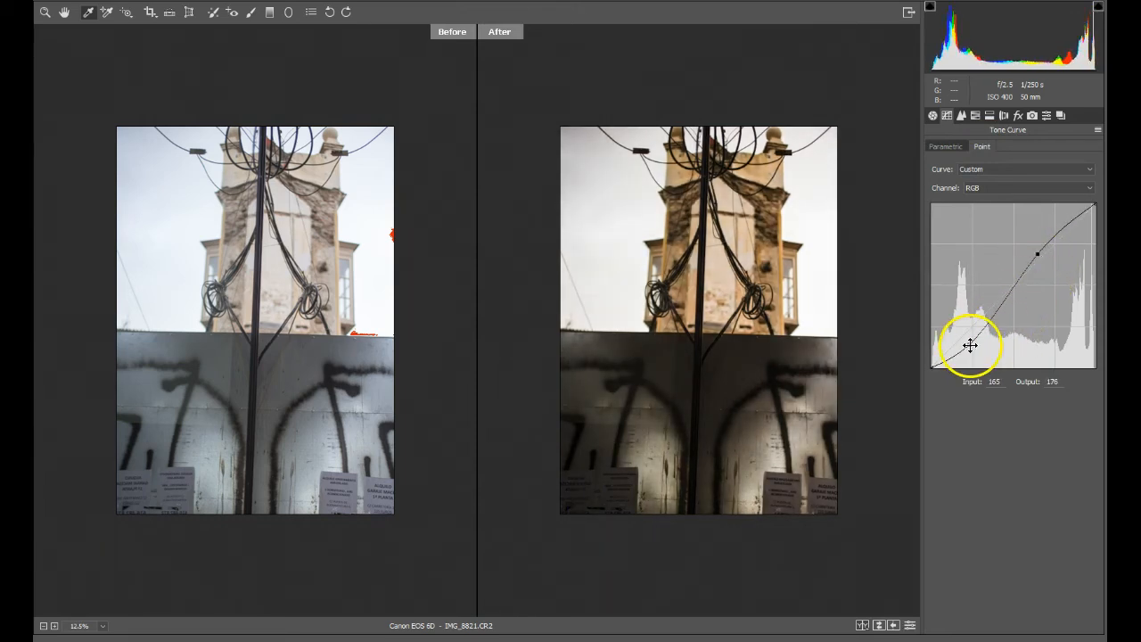
# Soften the tone curve by moving its lower point to input 67, output 60 and its upper point to input 174, output 177
pyautogui.moveTo(969, 345)
pyautogui.mouseDown()
pyautogui.moveTo(970, 324)
pyautogui.moveTo(979, 326)
pyautogui.mouseUp()
pyautogui.moveTo(1038, 254); pyautogui.dragTo(1043, 253)
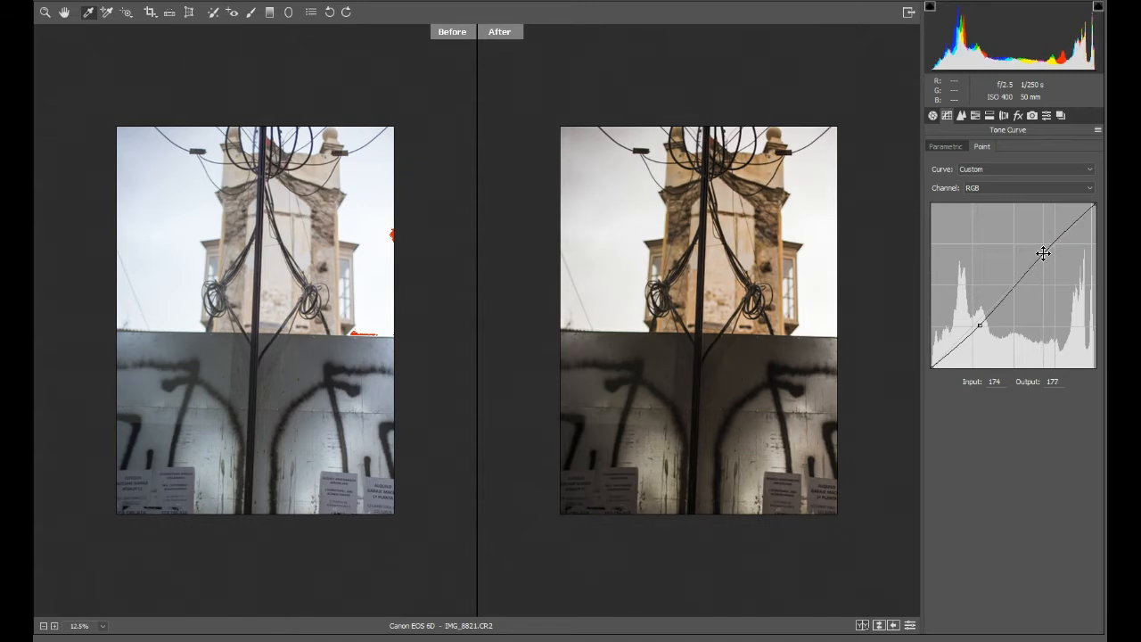
pyautogui.moveTo(982, 326); pyautogui.dragTo(974, 328)
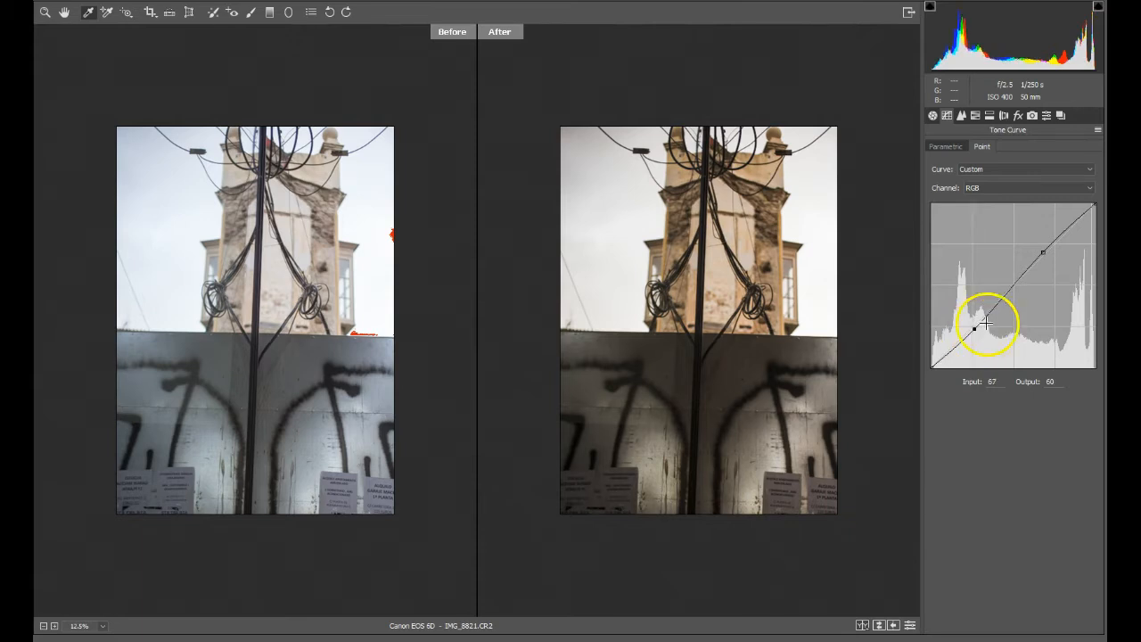
# Cool the photo by setting Temperature to 6950 in the Basic adjustments, and inspect the cables and building up close
pyautogui.click(934, 115)
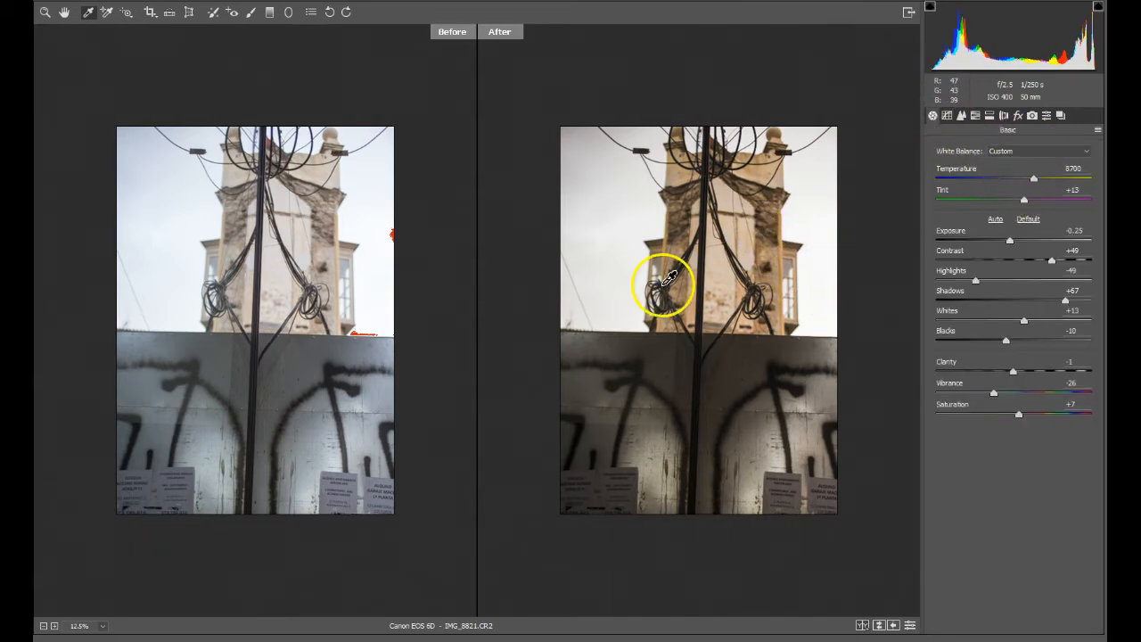
pyautogui.moveTo(1032, 178); pyautogui.dragTo(1023, 185)
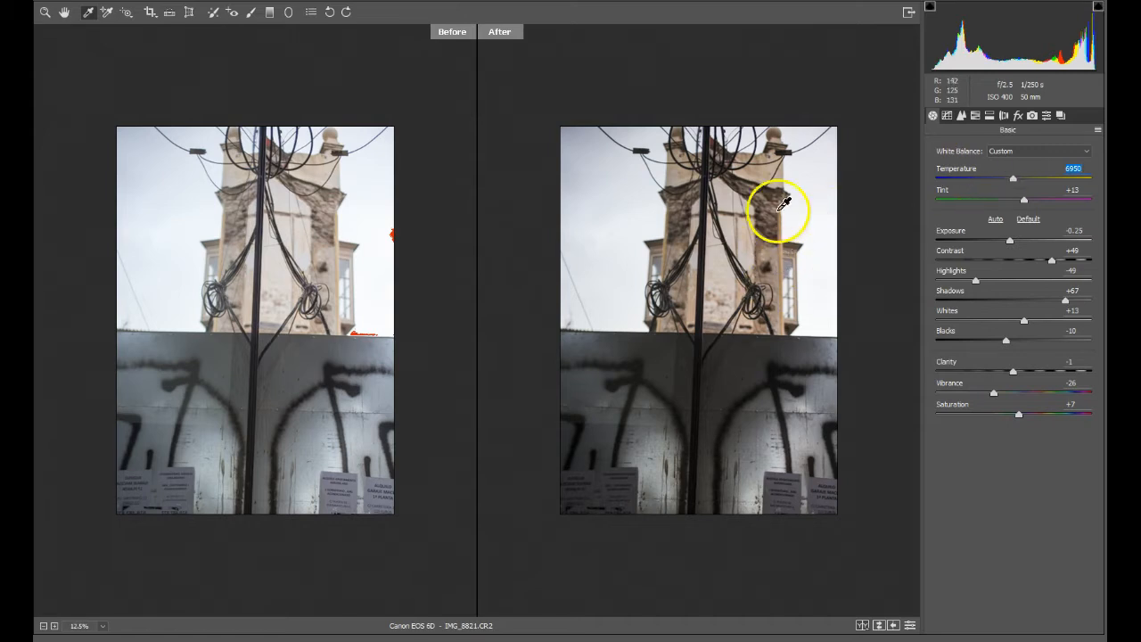
pyautogui.keyDown('ctrl'); pyautogui.click(595, 228); pyautogui.keyUp('ctrl')
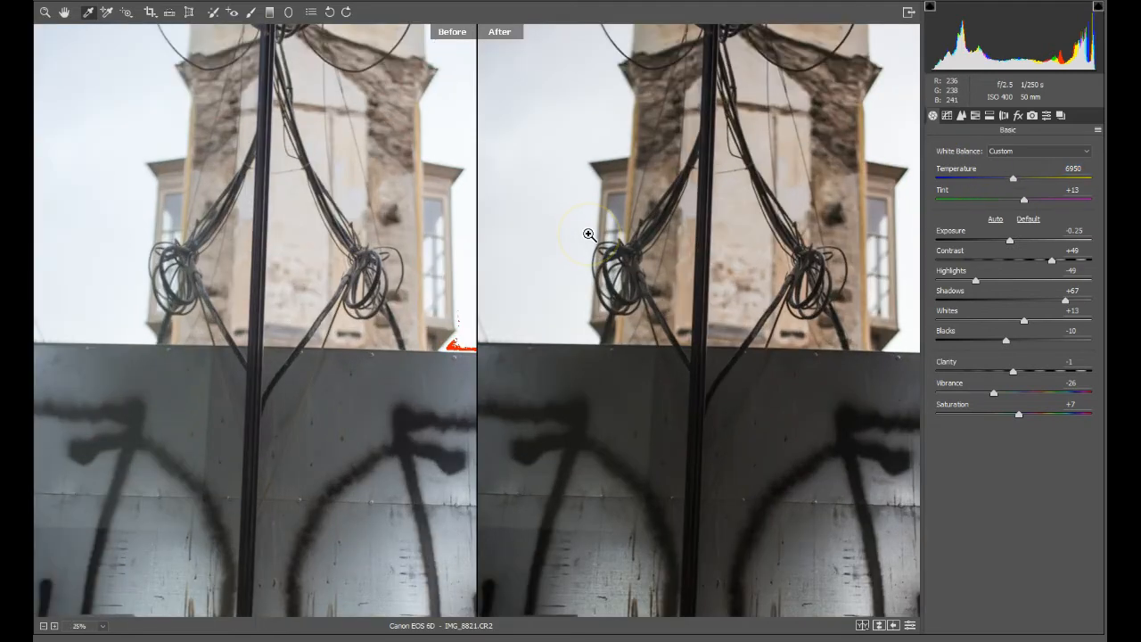
pyautogui.keyDown('ctrl'); pyautogui.click(588, 233); pyautogui.keyUp('ctrl')
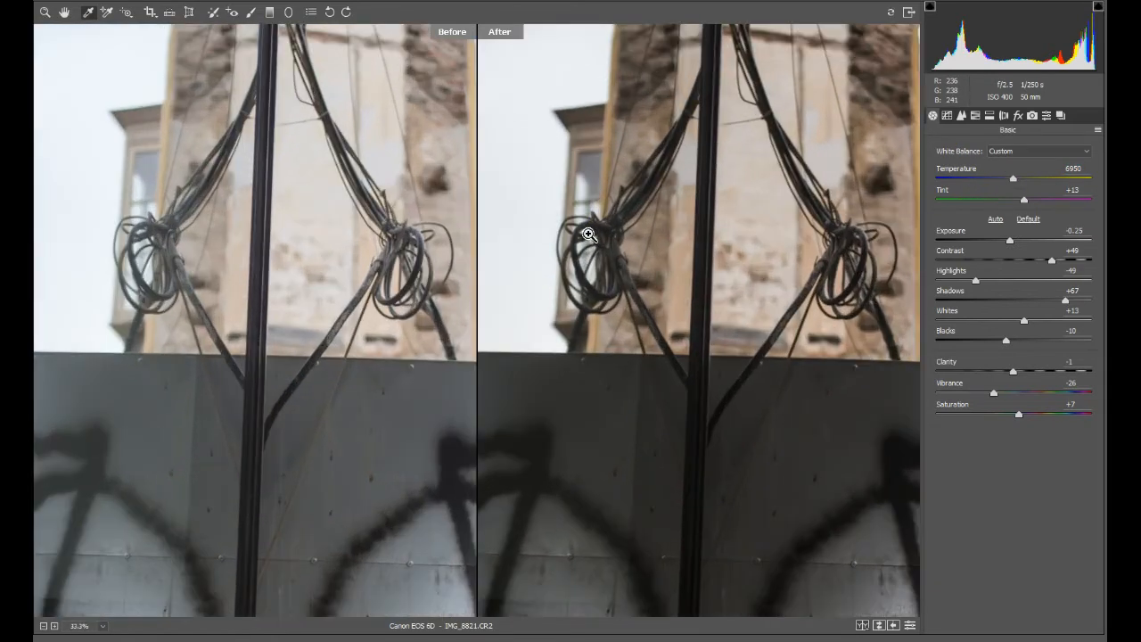
pyautogui.hotkey('ctrl', '+')
pyautogui.hotkey('ctrl', '-')
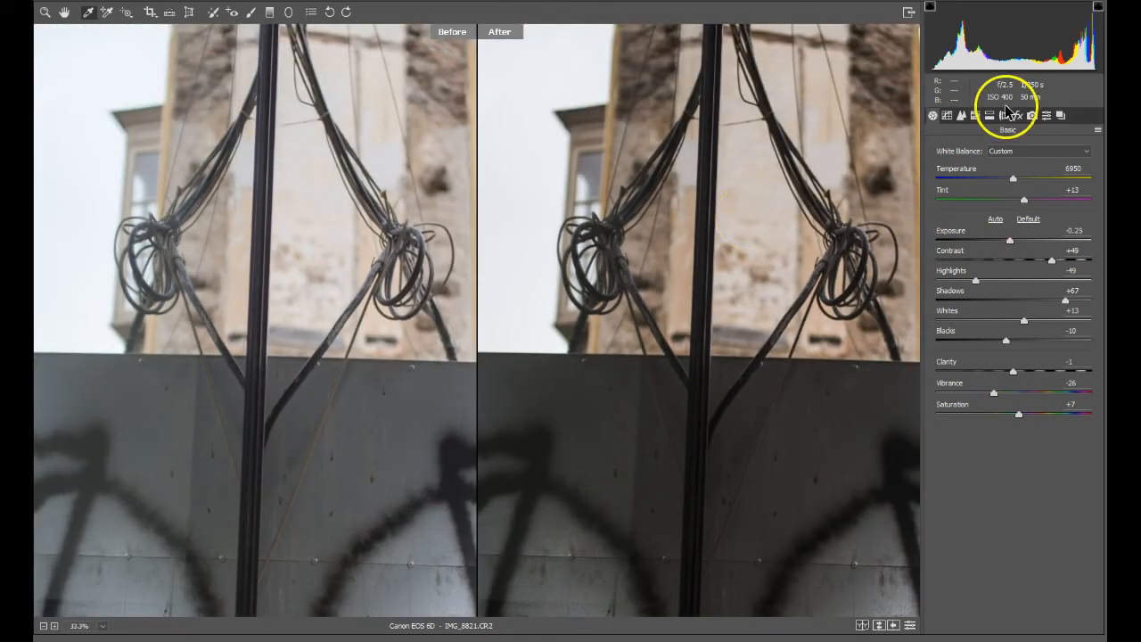
# Try a sharpening Amount of 80 on the cable bundle at 100% zoom and reduce it to 23 for comparison
pyautogui.click(962, 113)
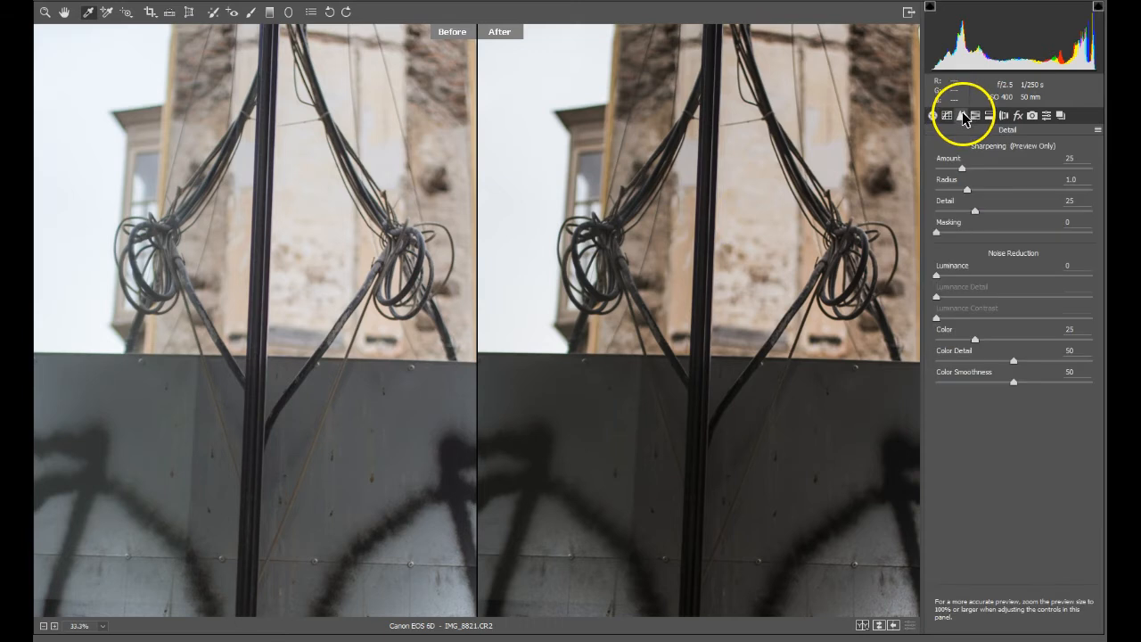
pyautogui.click(963, 166)
pyautogui.moveTo(969, 173); pyautogui.dragTo(1019, 168)
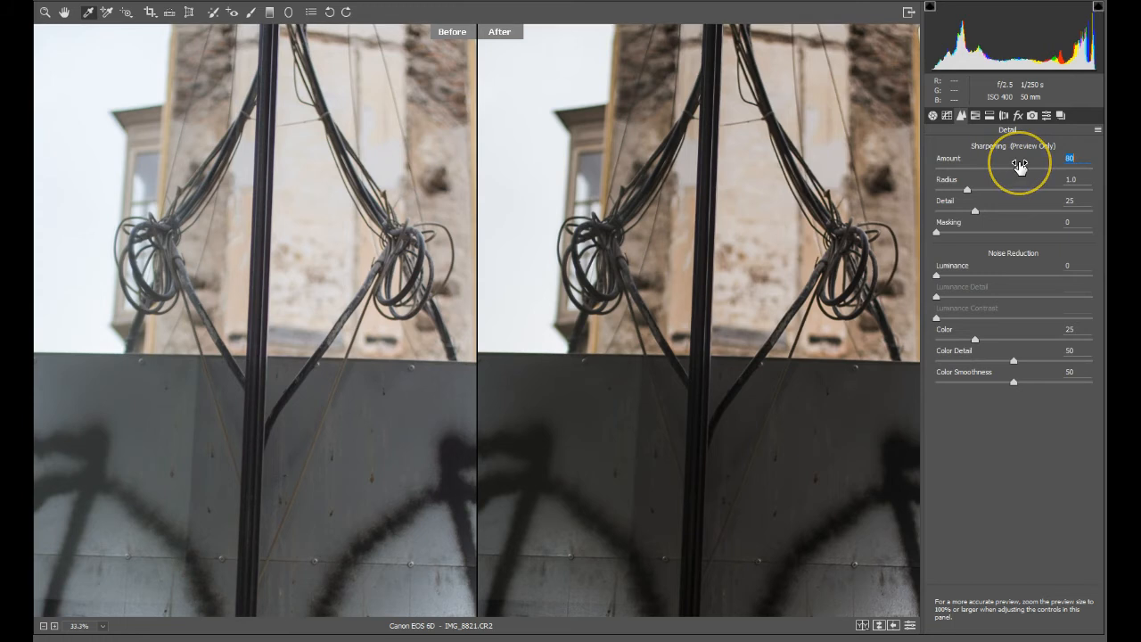
pyautogui.hotkey('ctrl', '+')
pyautogui.hotkey('ctrl', '+')
pyautogui.hotkey('ctrl', '+')
pyautogui.moveTo(763, 261); pyautogui.dragTo(428, 407)
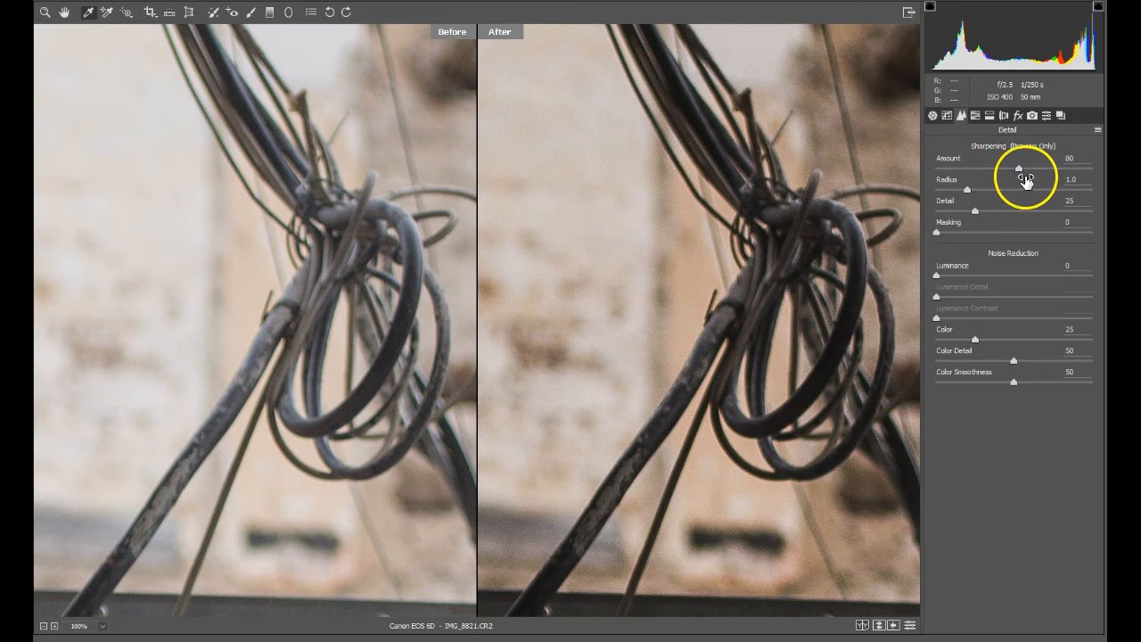
pyautogui.moveTo(1019, 169); pyautogui.dragTo(958, 169)
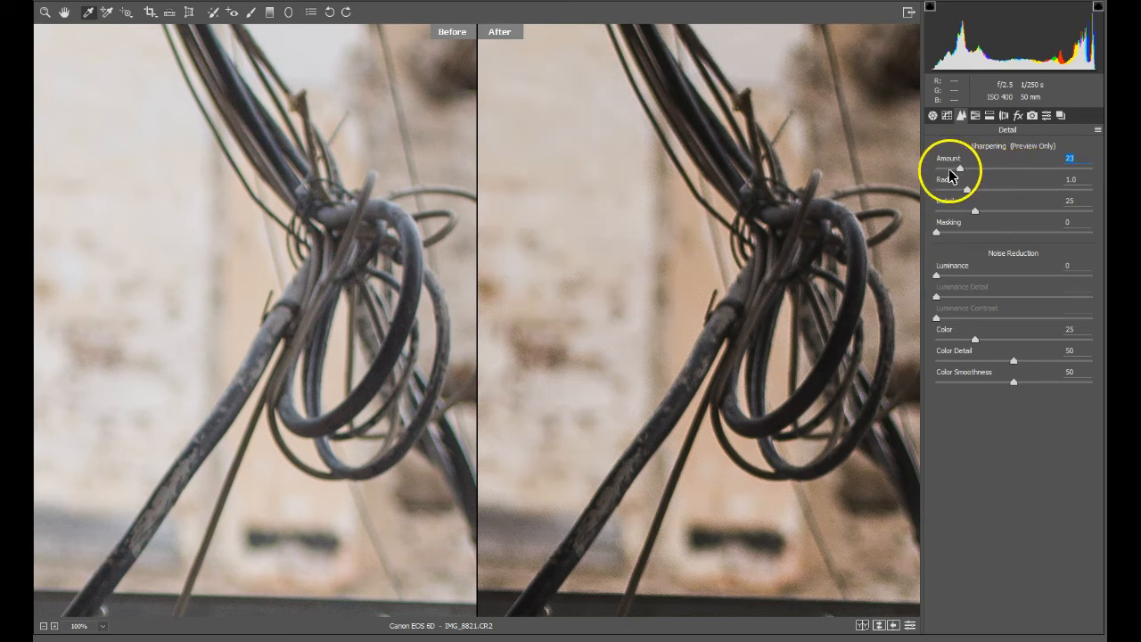
# Compare strong and zero sharpening on the cable bundle, then set Amount 20, Radius 0.8, Detail 12 and Masking 78
pyautogui.moveTo(959, 169); pyautogui.dragTo(1021, 171)
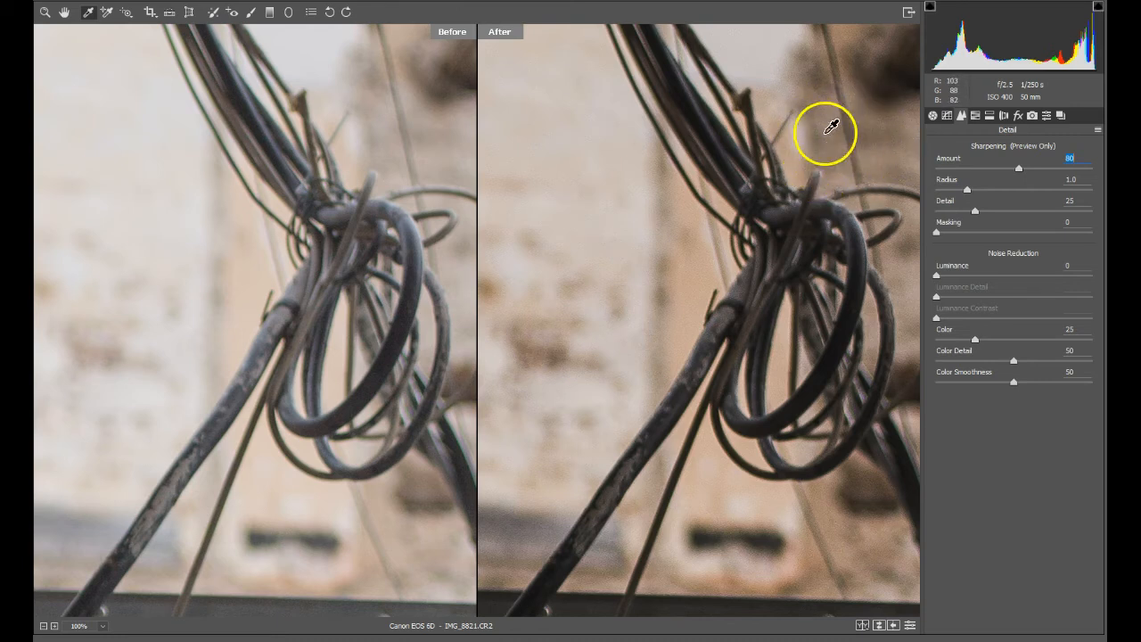
pyautogui.moveTo(1006, 173); pyautogui.dragTo(946, 175)
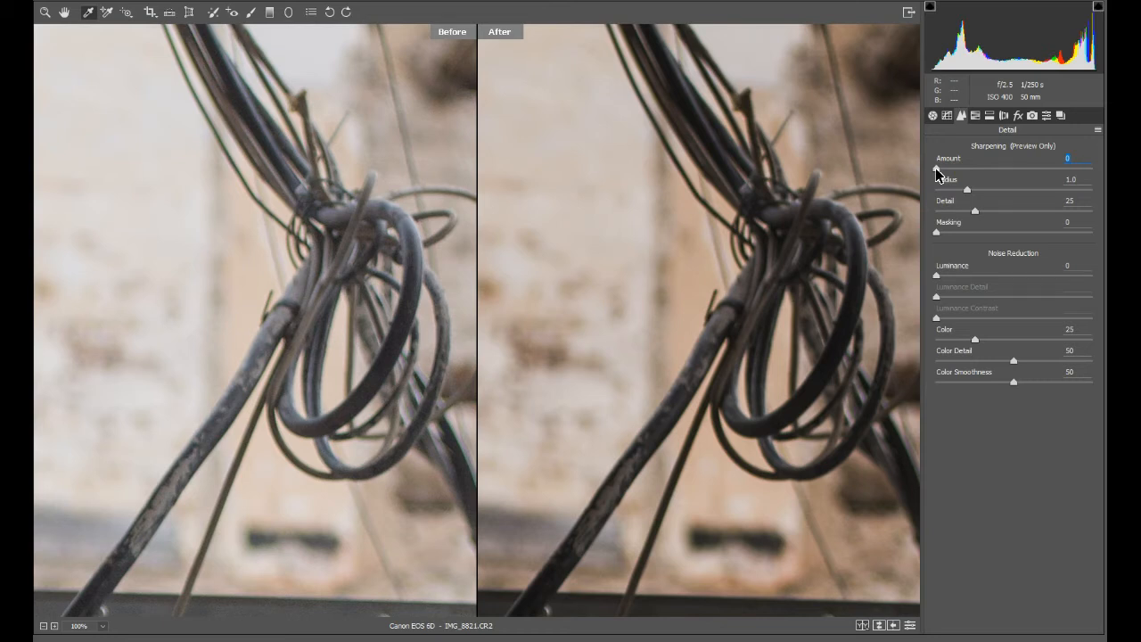
pyautogui.moveTo(951, 169)
pyautogui.mouseDown()
pyautogui.moveTo(970, 171)
pyautogui.moveTo(945, 178)
pyautogui.moveTo(1063, 173)
pyautogui.moveTo(952, 180)
pyautogui.mouseUp()
pyautogui.moveTo(969, 195); pyautogui.dragTo(957, 216)
pyautogui.click(977, 214)
pyautogui.moveTo(937, 232); pyautogui.dragTo(1056, 233)
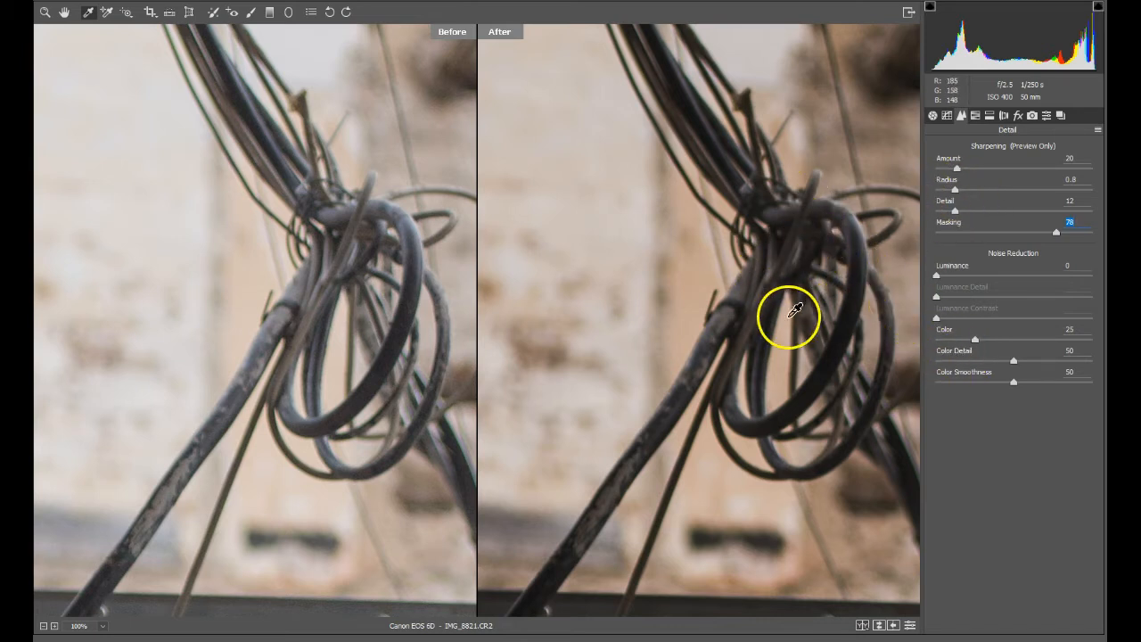
# Reduce the purple fringing on the looped cables around the pole by setting the manual Defringe Purple Amount to 9
pyautogui.moveTo(789, 335); pyautogui.dragTo(716, 122)
pyautogui.moveTo(767, 318); pyautogui.dragTo(786, 557)
pyautogui.moveTo(579, 205); pyautogui.dragTo(718, 543)
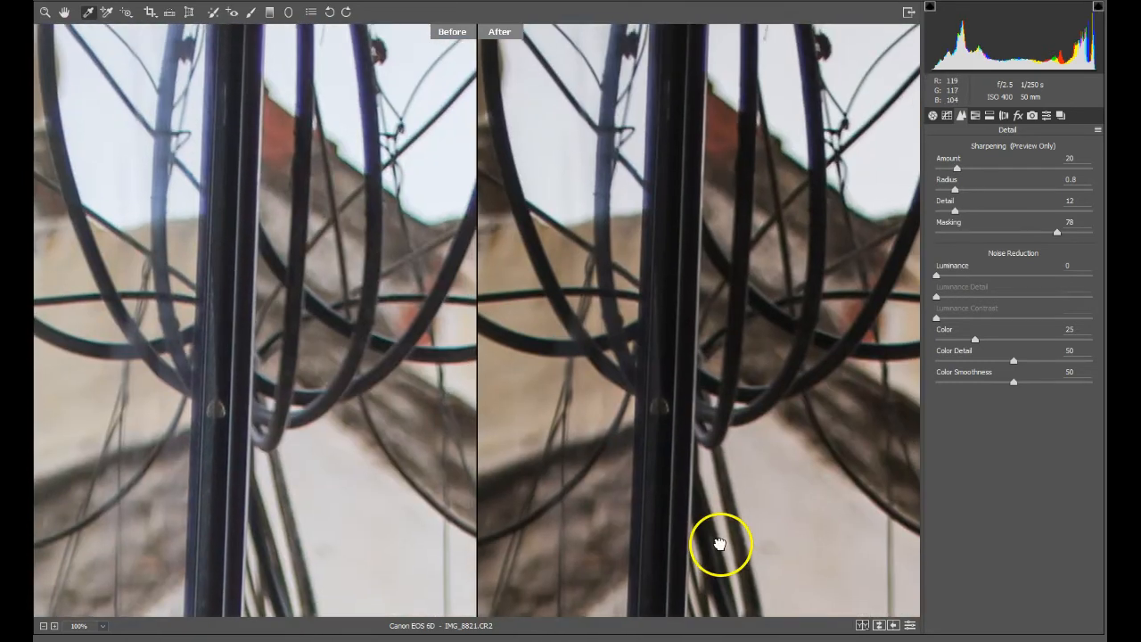
pyautogui.moveTo(710, 222); pyautogui.dragTo(705, 400)
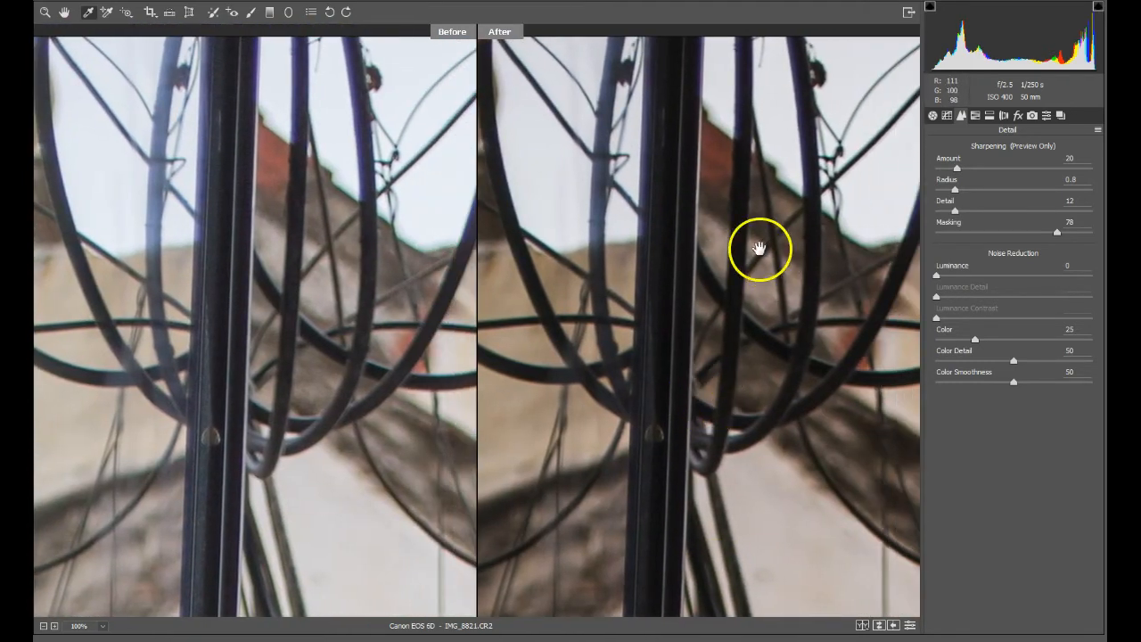
pyautogui.moveTo(795, 190); pyautogui.dragTo(829, 359)
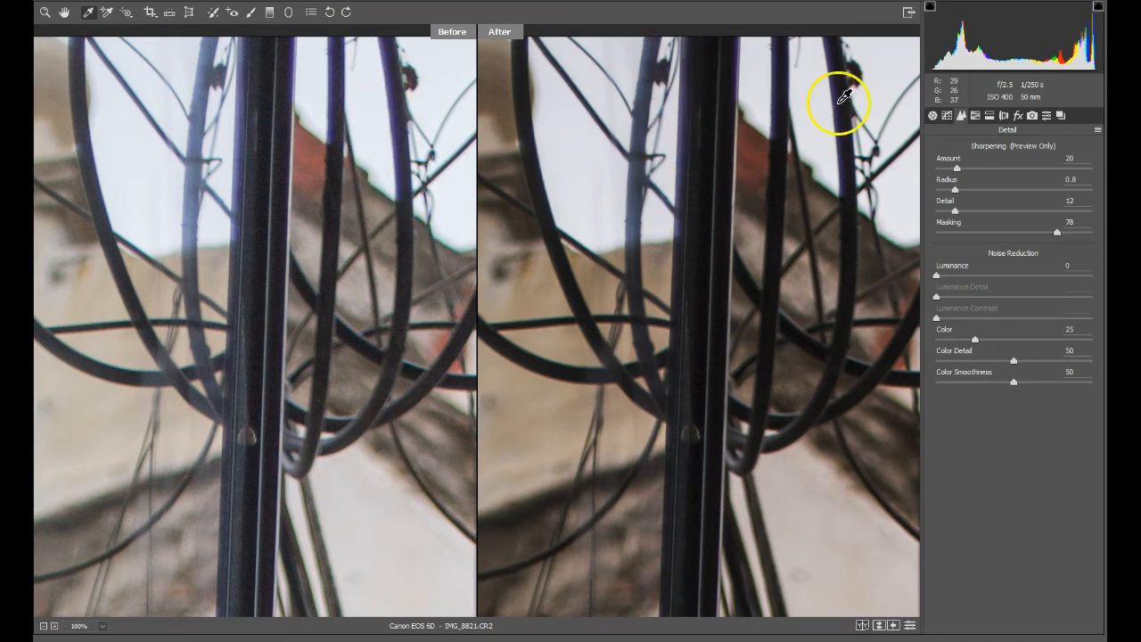
pyautogui.moveTo(801, 101); pyautogui.dragTo(780, 255)
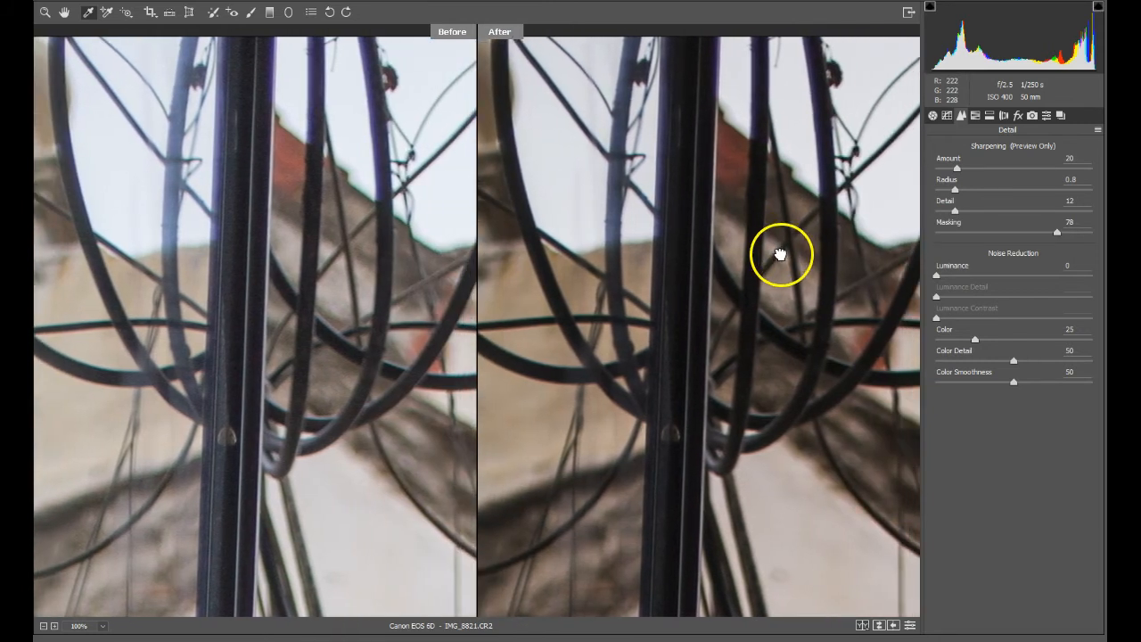
pyautogui.click(1004, 116)
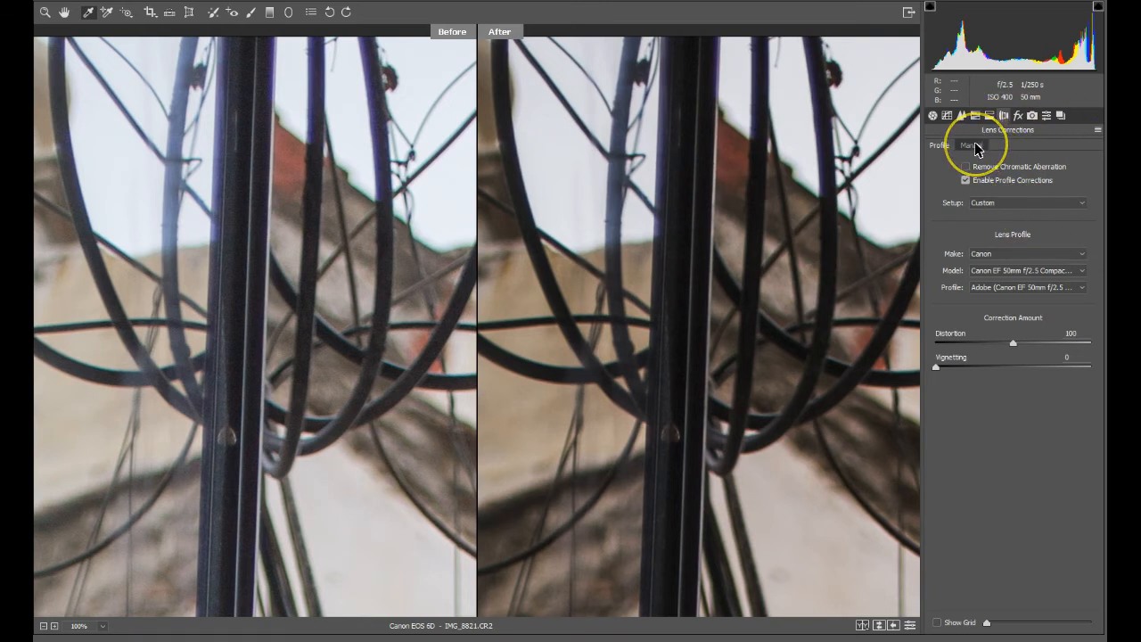
pyautogui.click(974, 145)
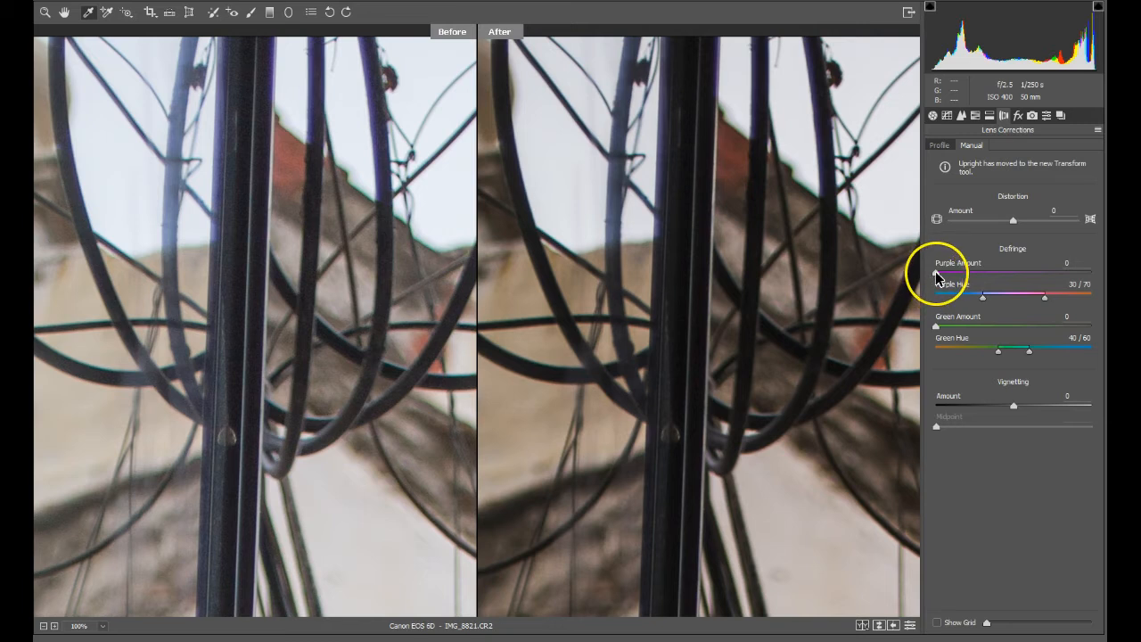
pyautogui.moveTo(947, 272); pyautogui.dragTo(1004, 279)
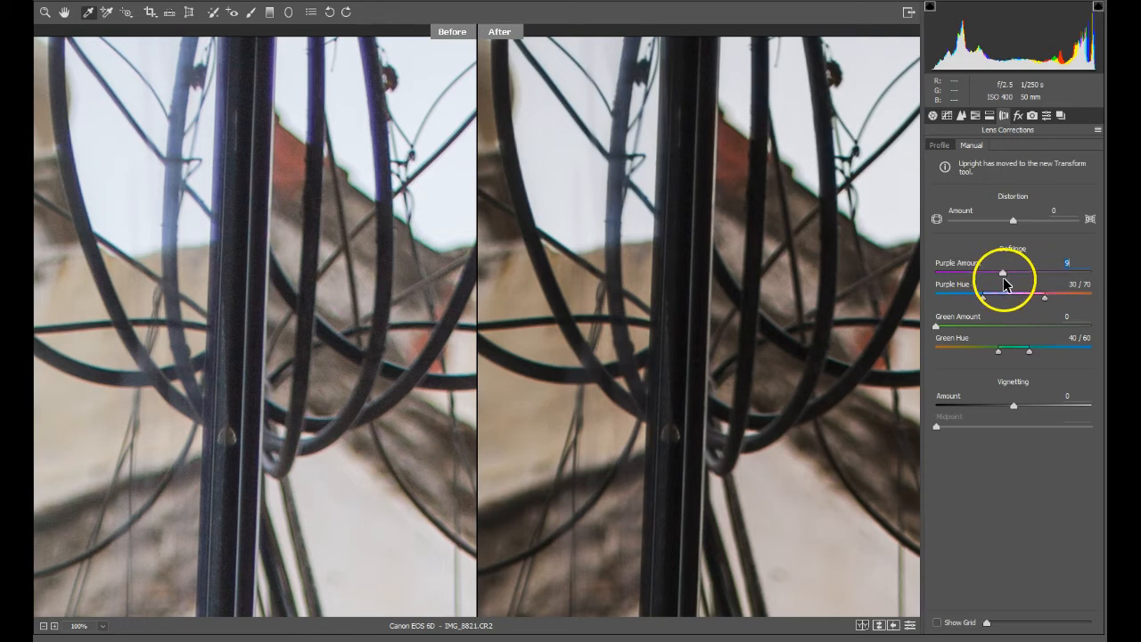
# Review the lens profile, Split Toning, Effects and Presets settings, including the preset options, and return to the Basic adjustments
pyautogui.click(943, 142)
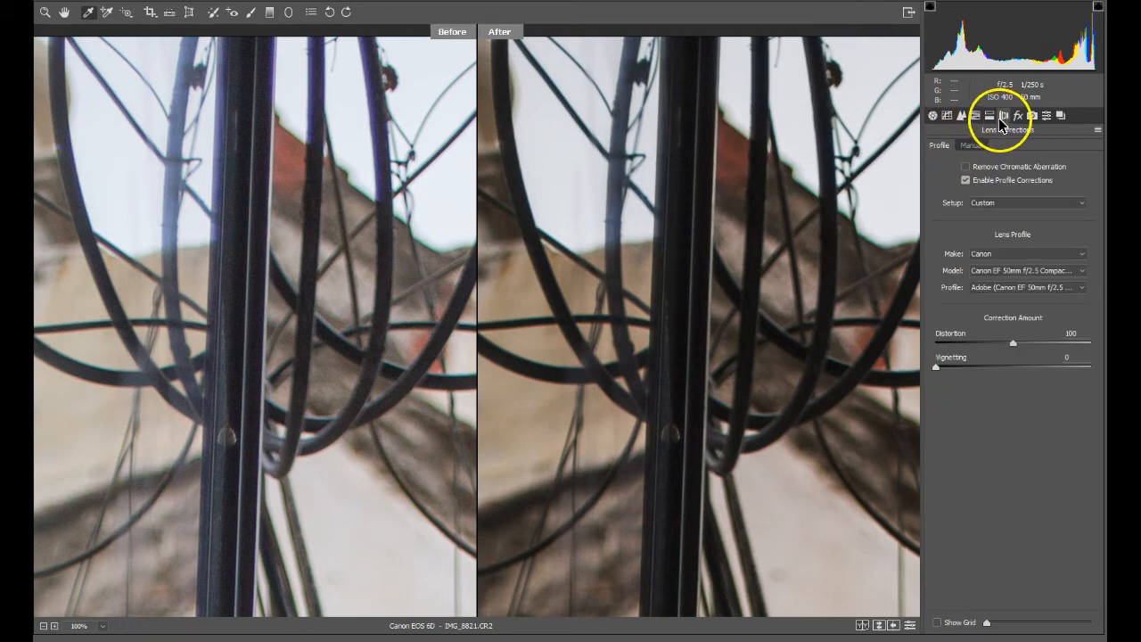
pyautogui.click(989, 115)
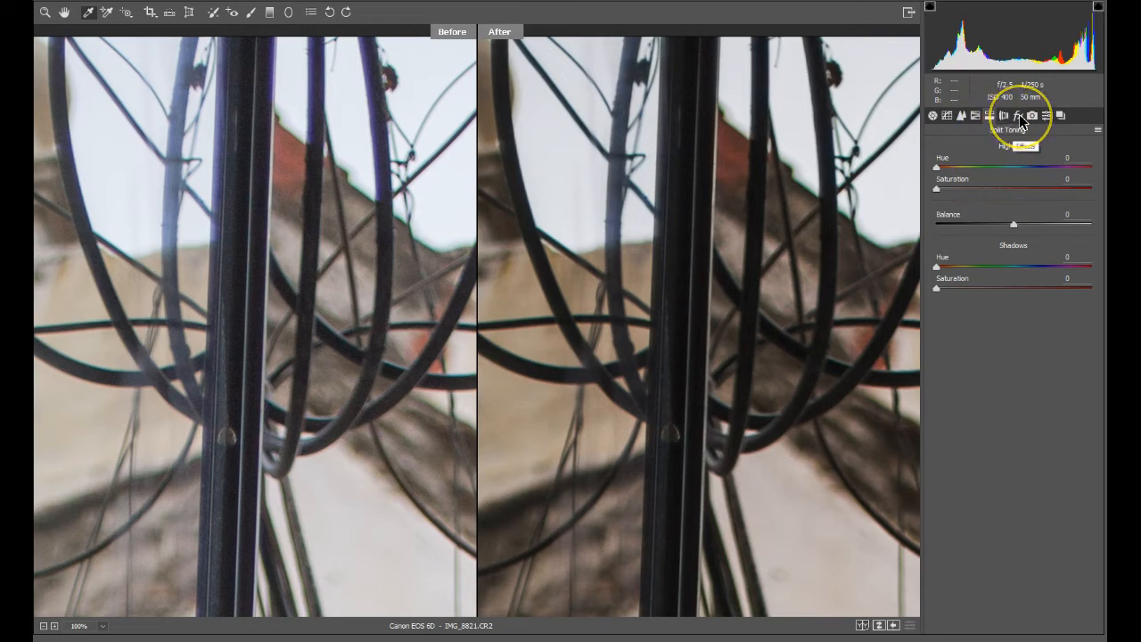
pyautogui.click(1019, 114)
pyautogui.click(1017, 178)
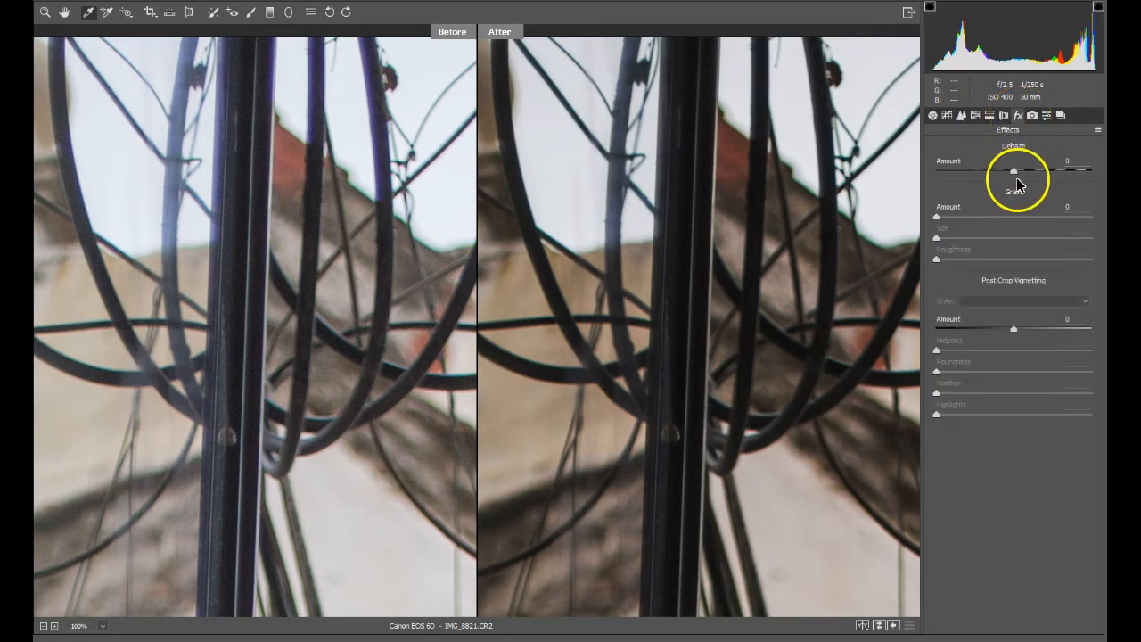
pyautogui.click(1047, 115)
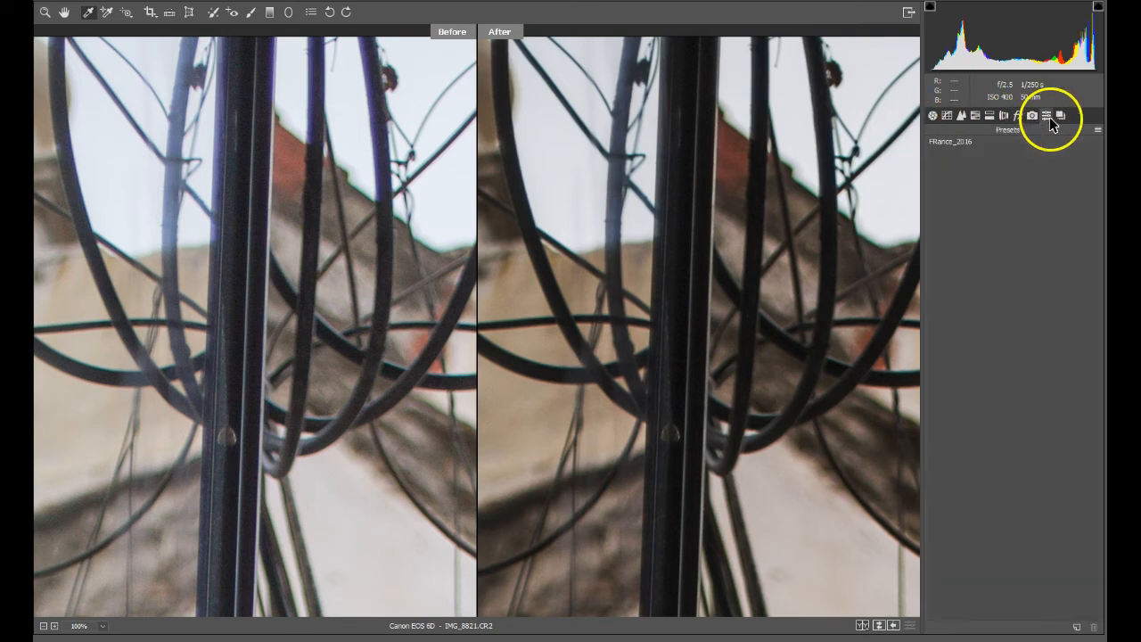
pyautogui.click(1097, 130)
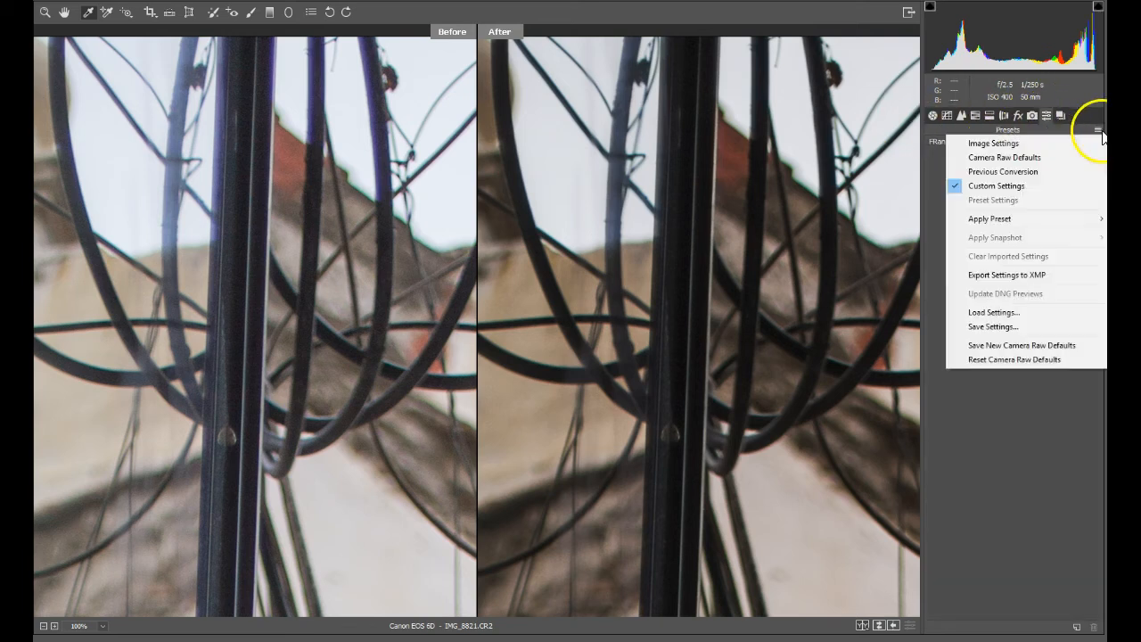
pyautogui.click(1013, 461)
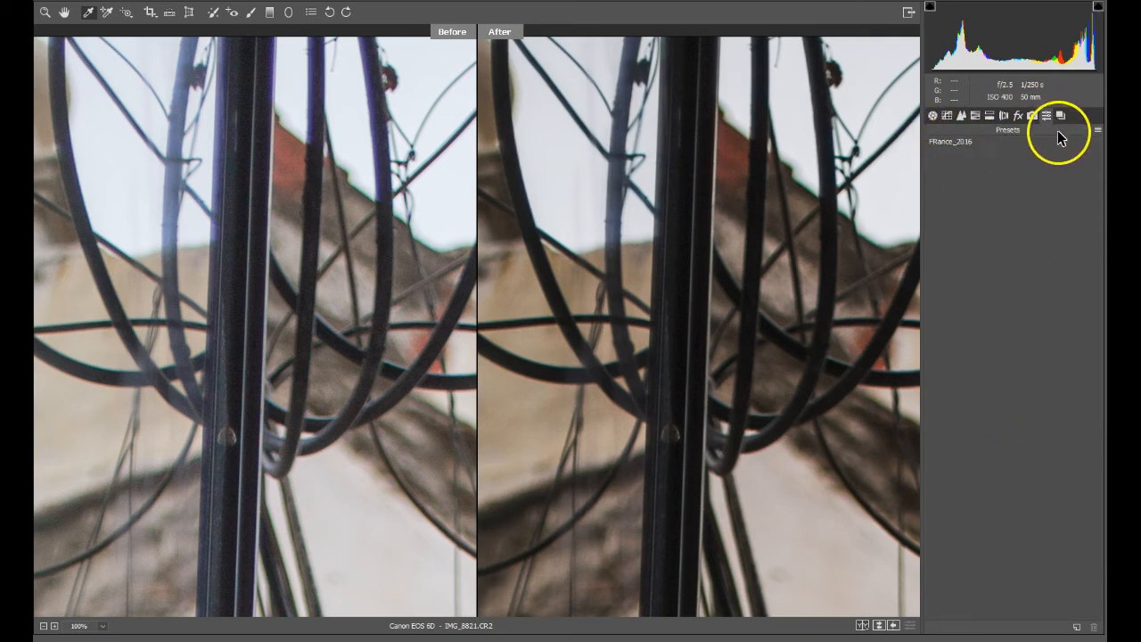
pyautogui.click(932, 116)
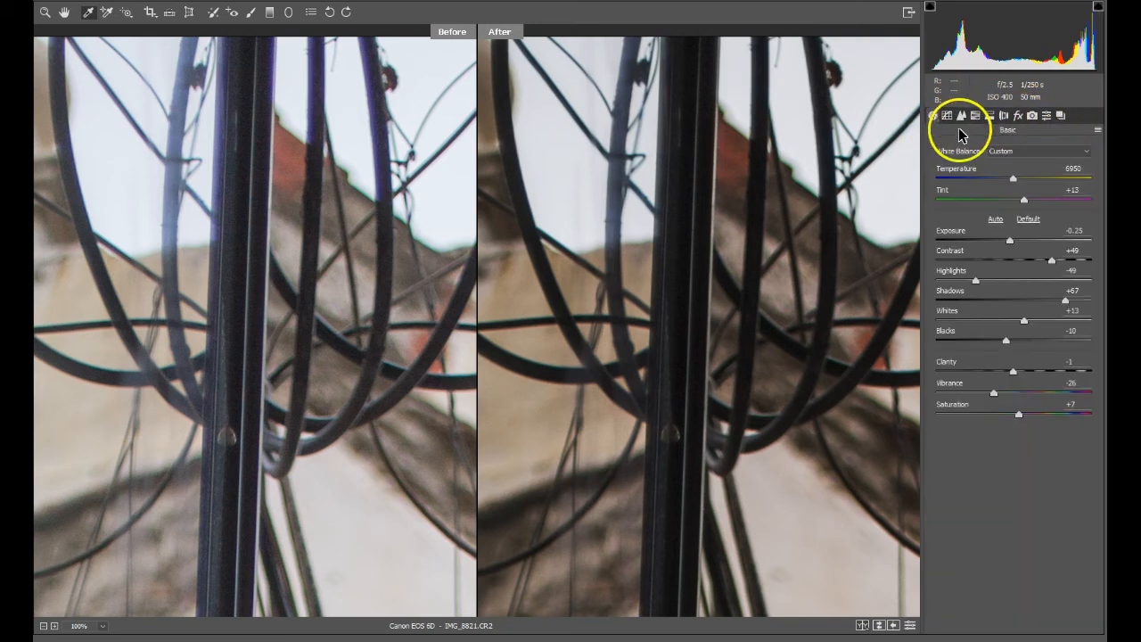
# Compare the before and after versions at several zoom levels, examining the cables, the building and the dark metal wall
pyautogui.hotkey('ctrl', '-')
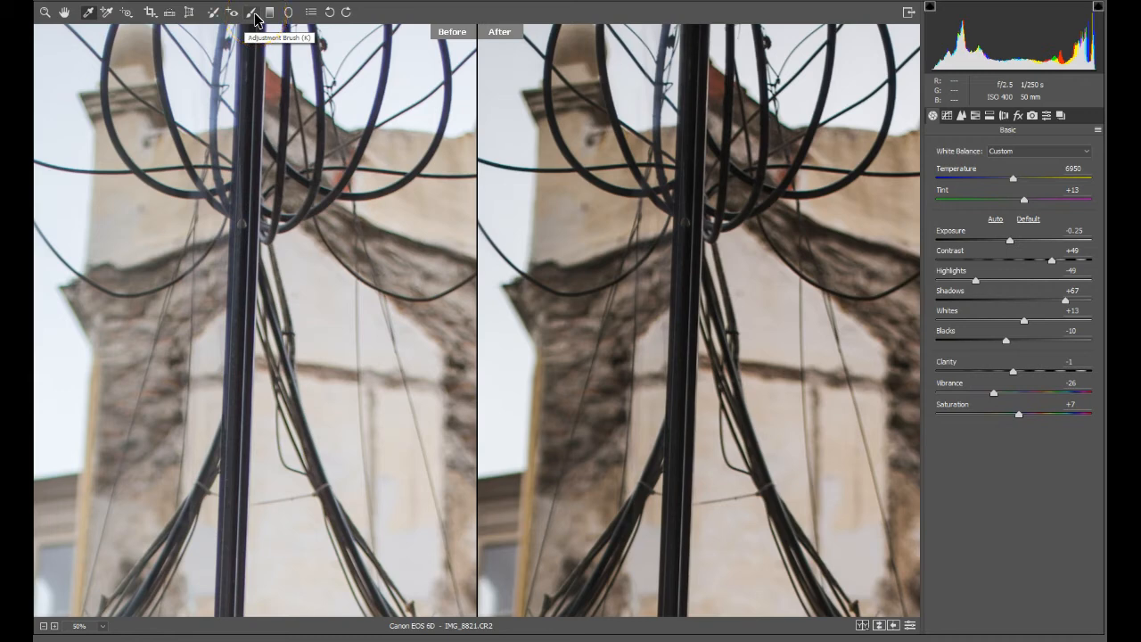
pyautogui.hotkey('ctrl', '-')
pyautogui.hotkey('ctrl', '-')
pyautogui.hotkey('ctrl', '-')
pyautogui.hotkey('ctrl', '-')
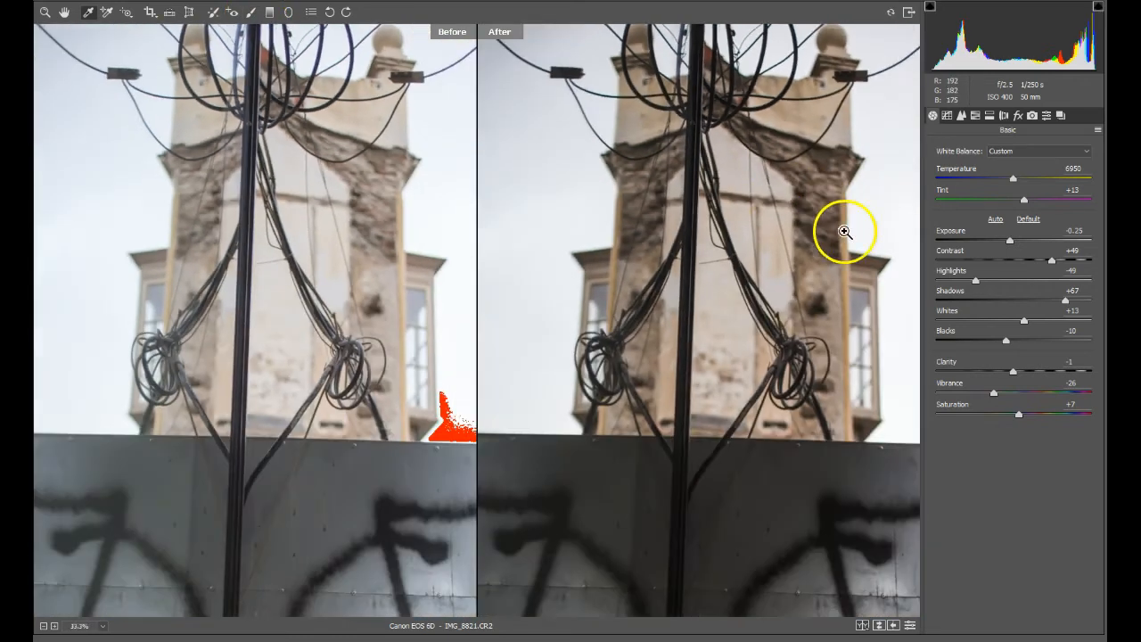
pyautogui.hotkey('ctrl', '+')
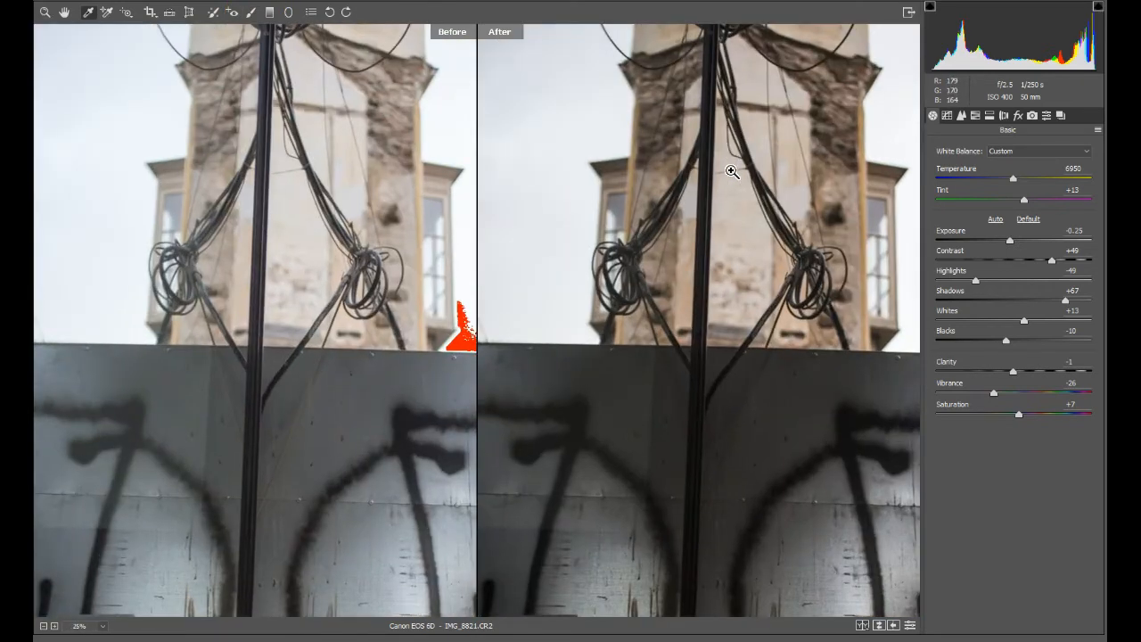
pyautogui.hotkey('ctrl', '+')
pyautogui.moveTo(731, 172); pyautogui.dragTo(720, 448)
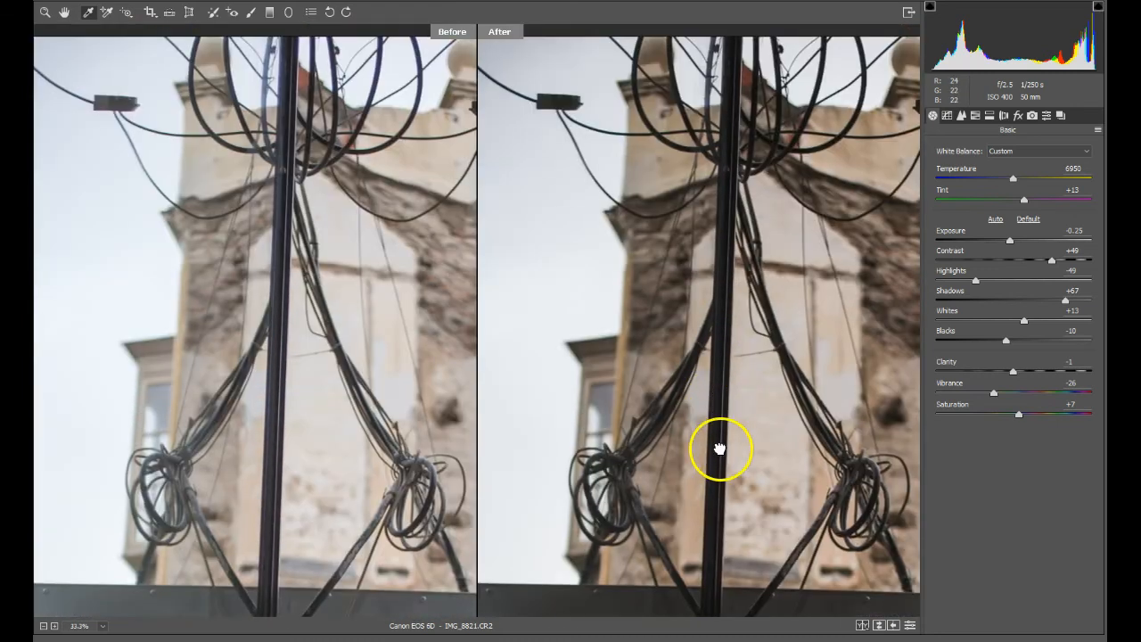
pyautogui.click(271, 14)
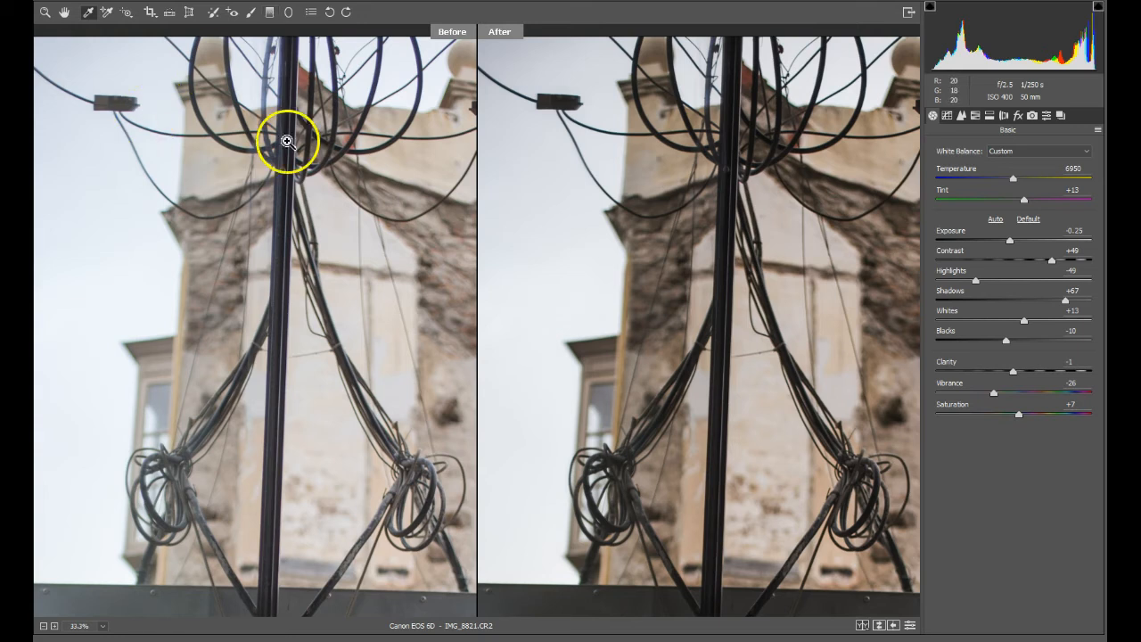
pyautogui.keyDown('alt'); pyautogui.click(718, 377); pyautogui.keyUp('alt')
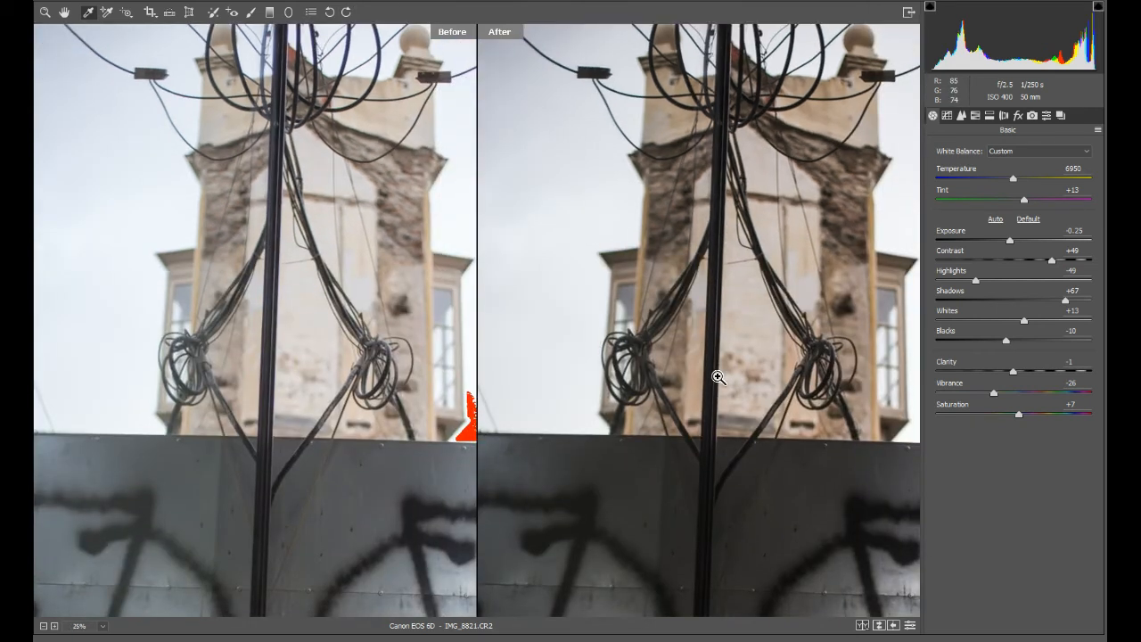
pyautogui.keyDown('alt'); pyautogui.click(717, 377); pyautogui.keyUp('alt')
pyautogui.keyDown('alt'); pyautogui.click(718, 377); pyautogui.keyUp('alt')
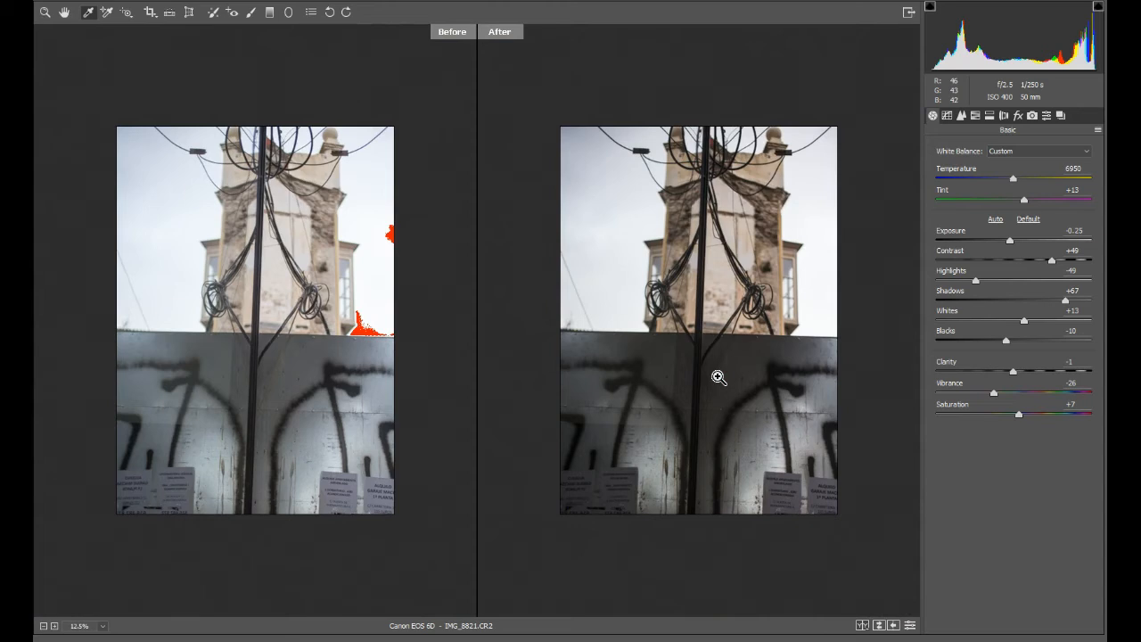
pyautogui.click(718, 377)
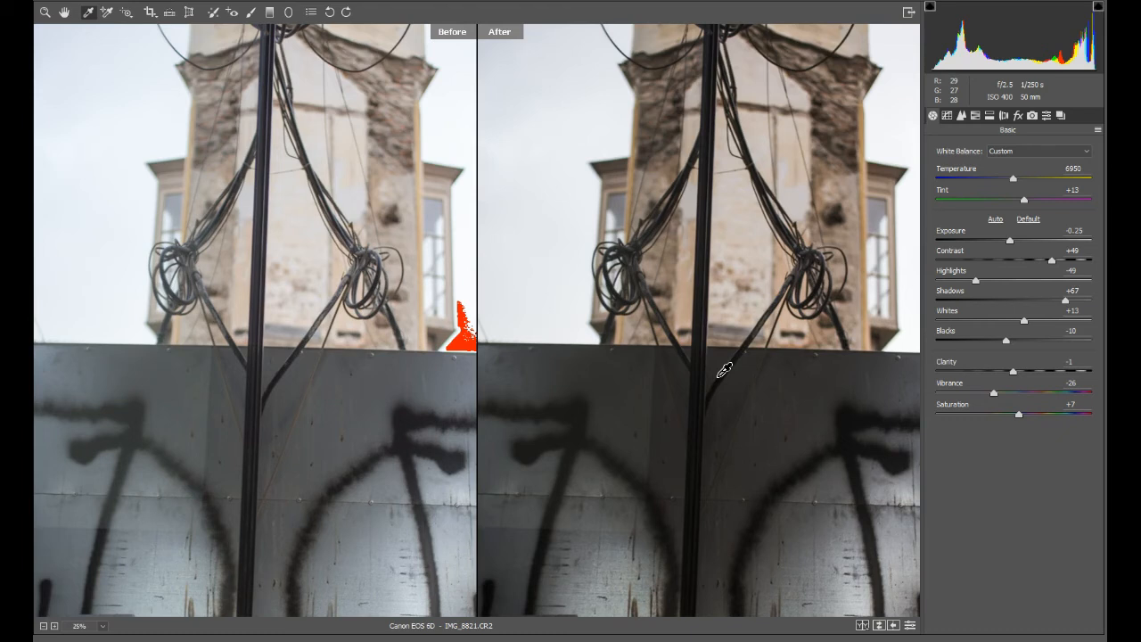
pyautogui.click(722, 366)
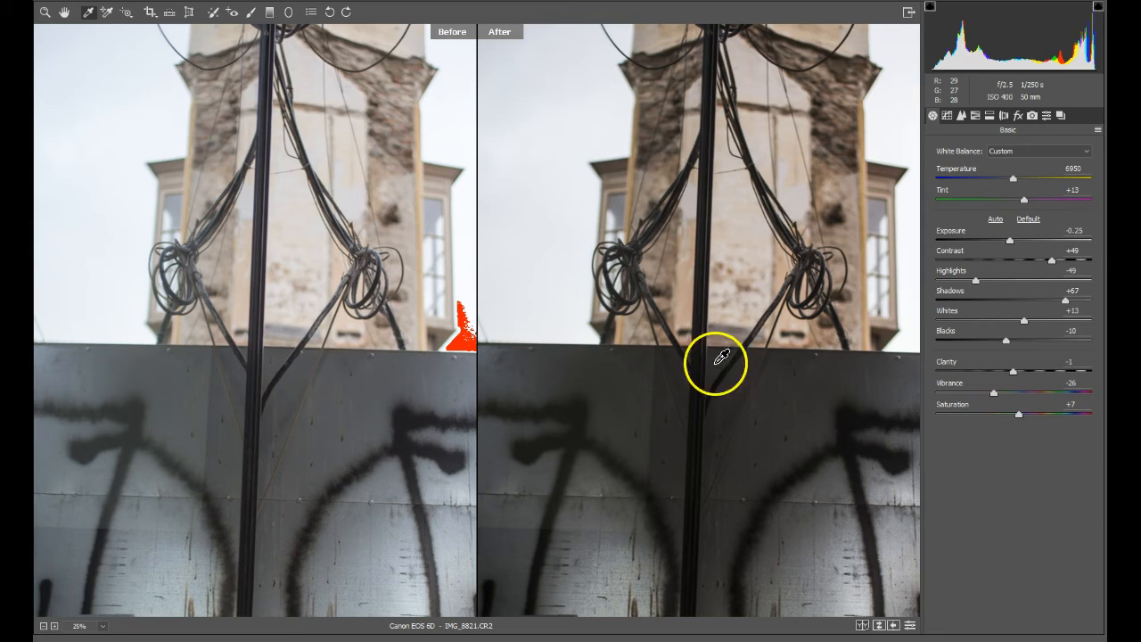
# Add a graduated filter running from the top edge of the photo down to its bottom edge
pyautogui.click(268, 12)
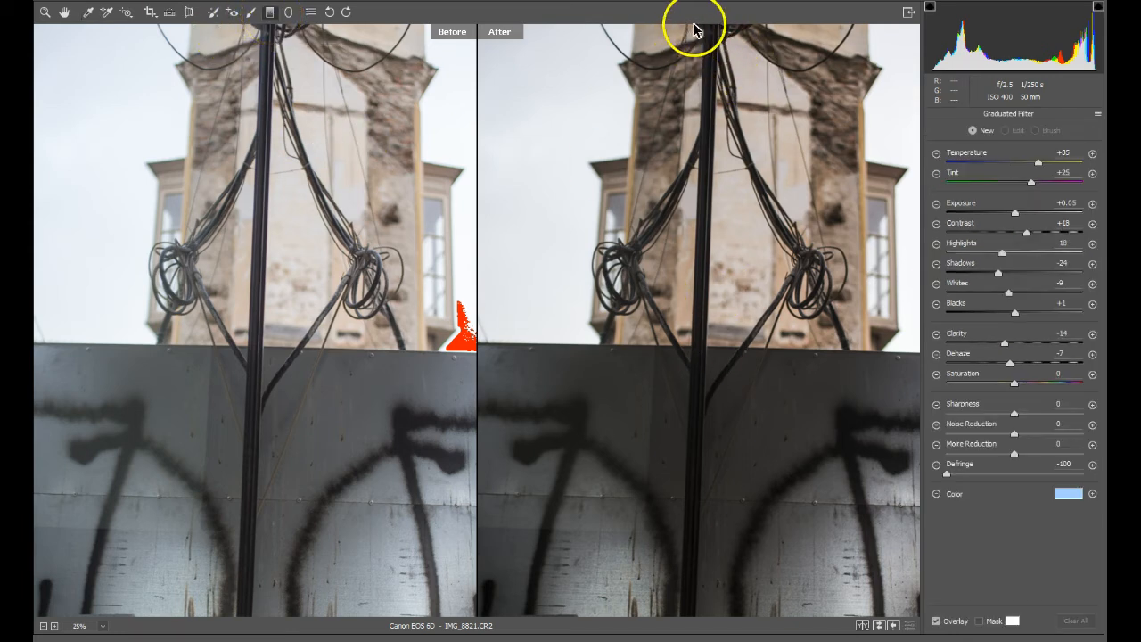
pyautogui.hotkey('ctrl', '-')
pyautogui.hotkey('ctrl', '-')
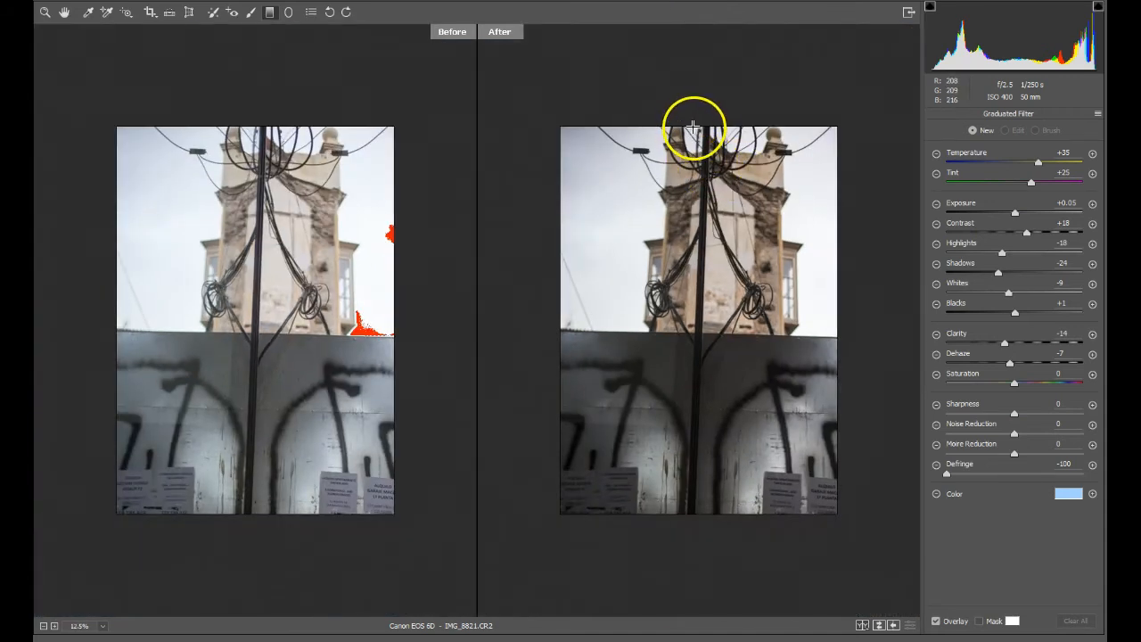
pyautogui.moveTo(697, 130); pyautogui.dragTo(693, 510)
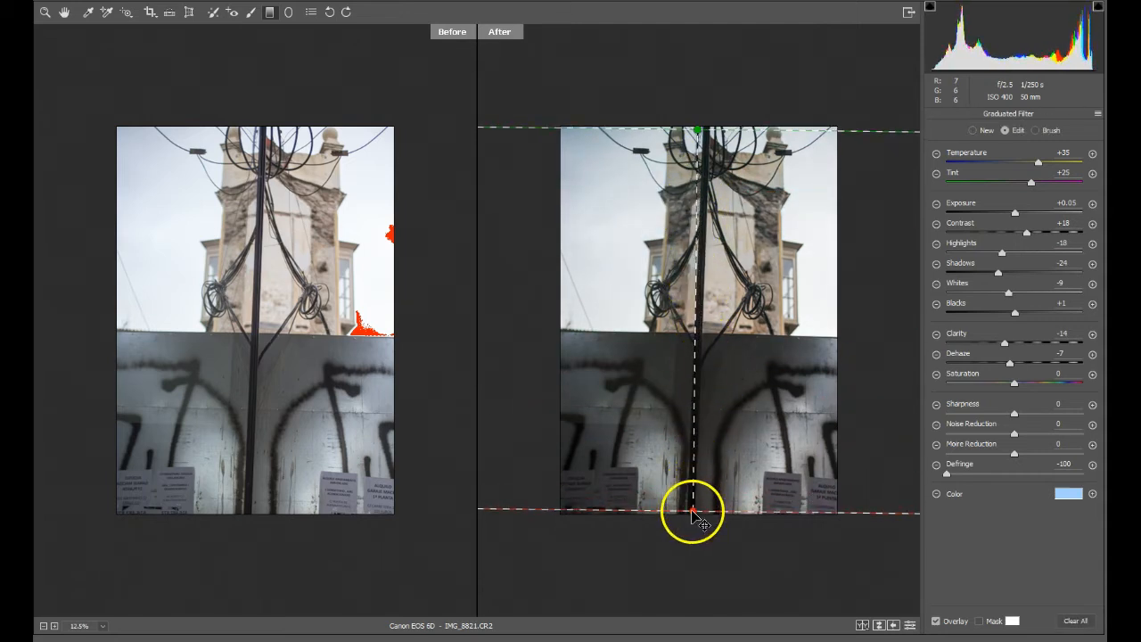
# Set the graduated filter's Temperature to +6
pyautogui.click(1039, 165)
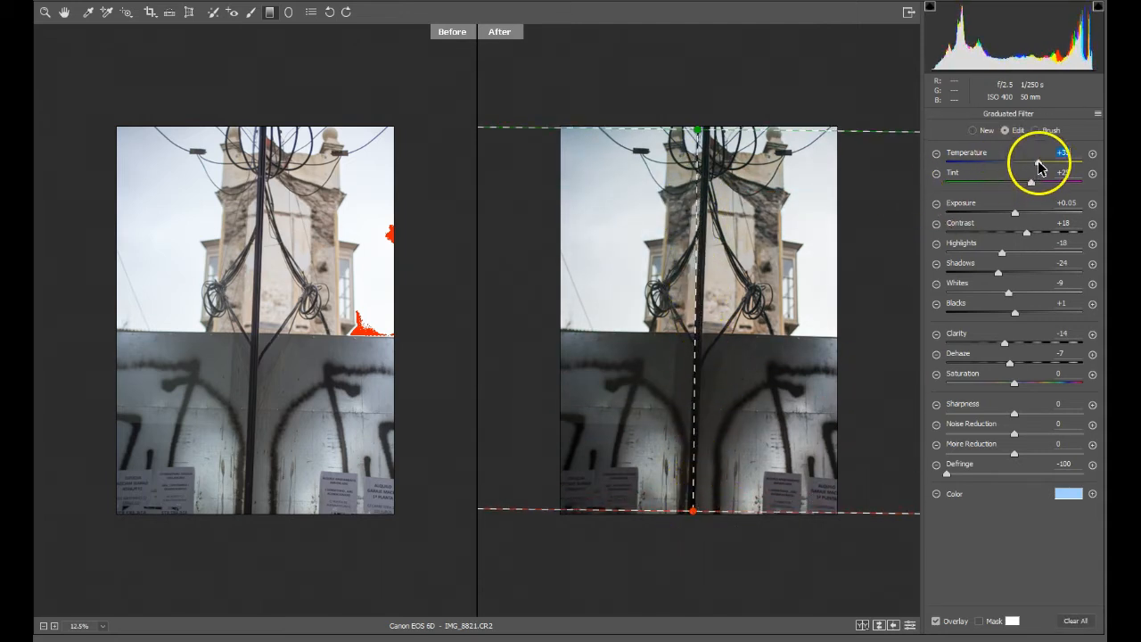
pyautogui.moveTo(1018, 166)
pyautogui.mouseDown()
pyautogui.moveTo(993, 166)
pyautogui.moveTo(1038, 166)
pyautogui.moveTo(1015, 166)
pyautogui.mouseUp()
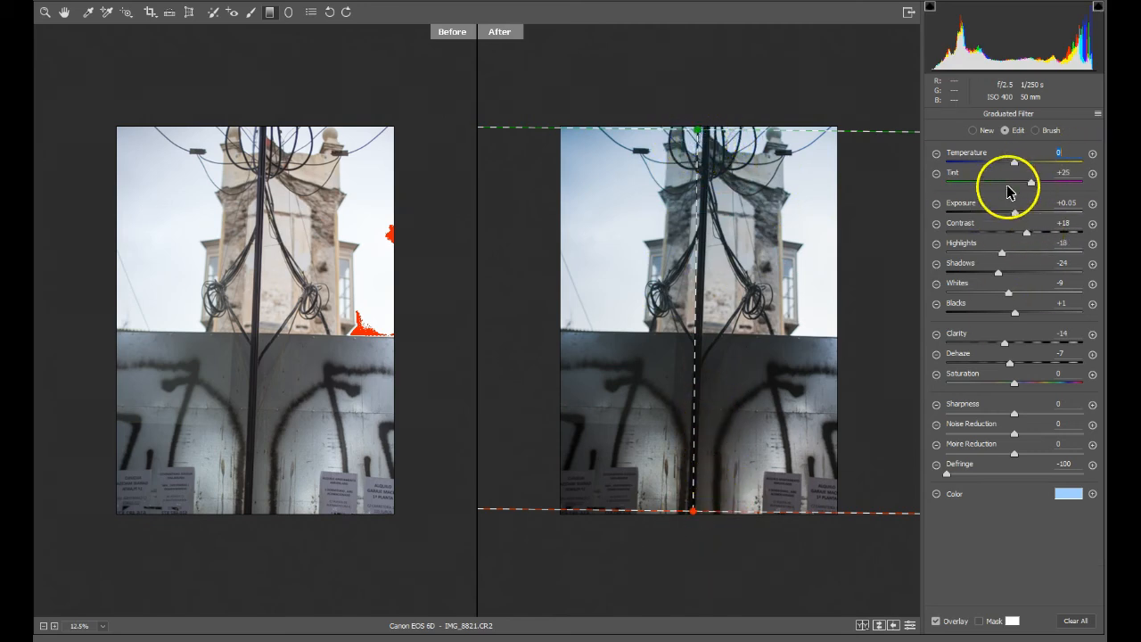
pyautogui.moveTo(1016, 167)
pyautogui.mouseDown()
pyautogui.moveTo(986, 162)
pyautogui.moveTo(1044, 160)
pyautogui.moveTo(1020, 160)
pyautogui.mouseUp()
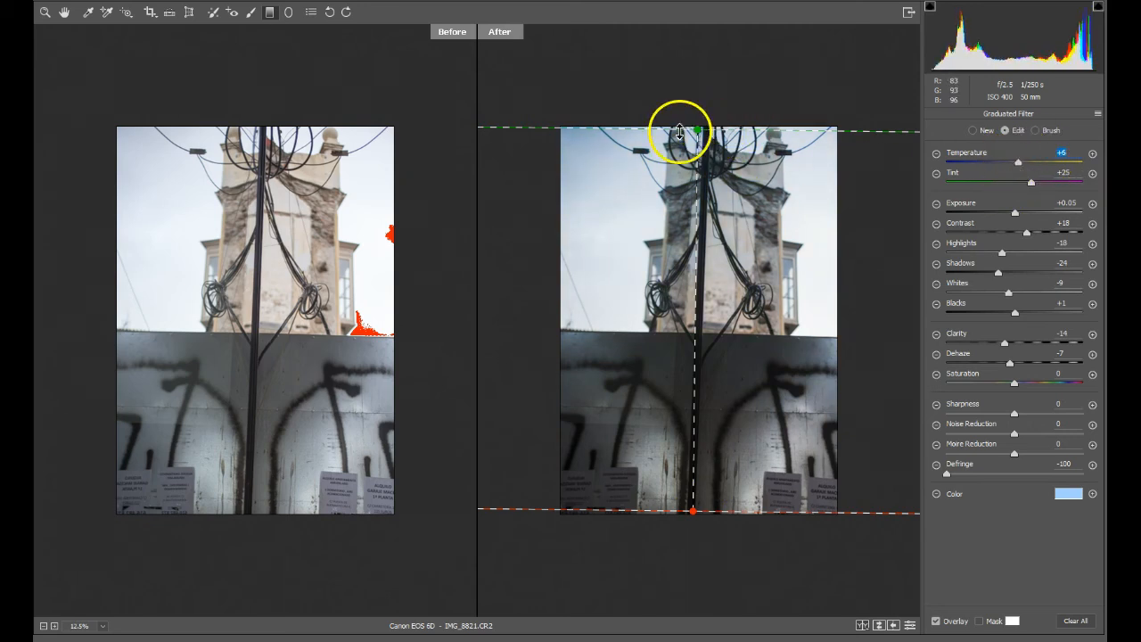
# Straighten the gradient and extend it slightly past the photo's bottom edge, and set its Exposure to -0.45
pyautogui.moveTo(698, 134)
pyautogui.mouseDown()
pyautogui.moveTo(509, 331)
pyautogui.moveTo(491, 461)
pyautogui.moveTo(501, 513)
pyautogui.moveTo(571, 243)
pyautogui.moveTo(675, 92)
pyautogui.moveTo(811, 205)
pyautogui.moveTo(797, 386)
pyautogui.moveTo(981, 501)
pyautogui.moveTo(739, 259)
pyautogui.moveTo(700, 132)
pyautogui.mouseUp()
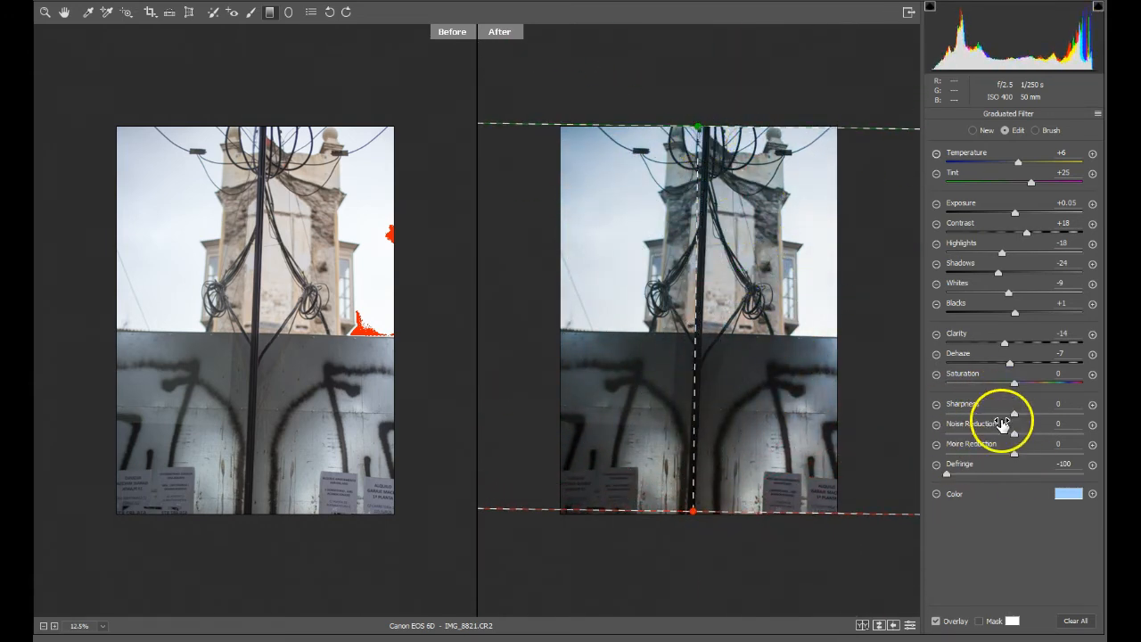
pyautogui.moveTo(693, 513); pyautogui.dragTo(694, 517)
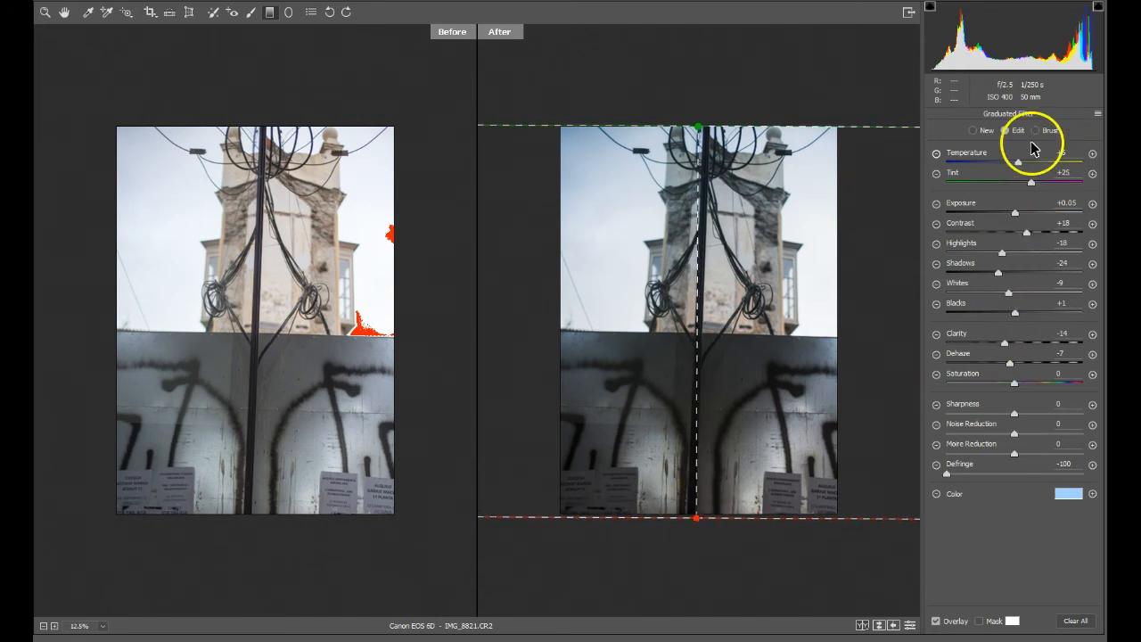
pyautogui.moveTo(1019, 217)
pyautogui.mouseDown()
pyautogui.moveTo(991, 214)
pyautogui.moveTo(1004, 214)
pyautogui.mouseUp()
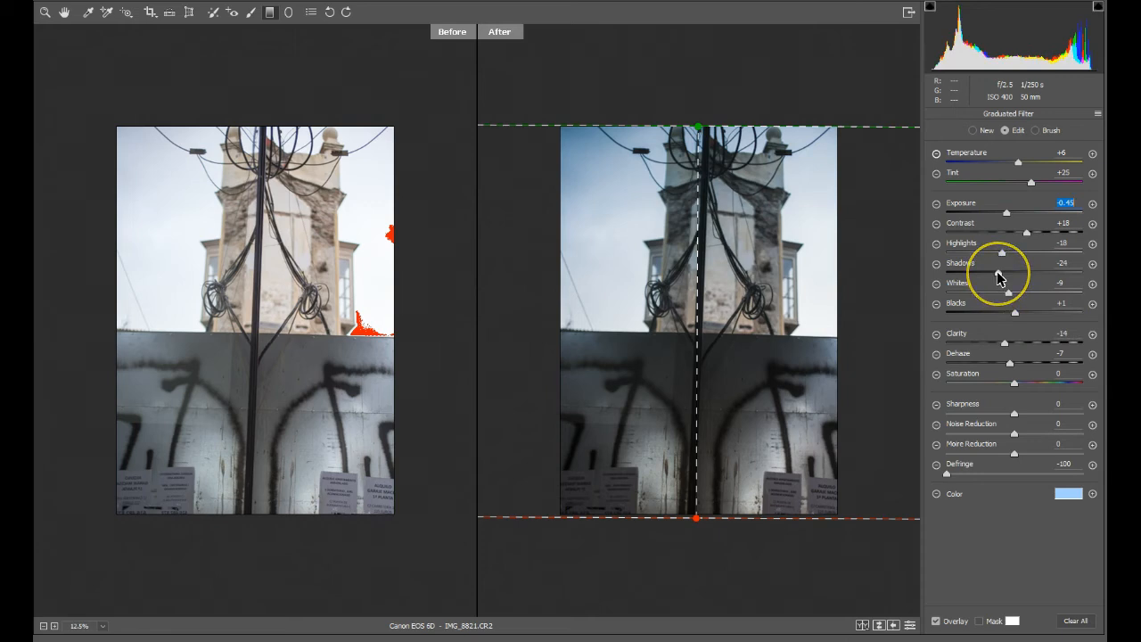
# Set the graduated filter's Shadows to +29 and Blacks to -21
pyautogui.moveTo(1000, 273); pyautogui.dragTo(1032, 272)
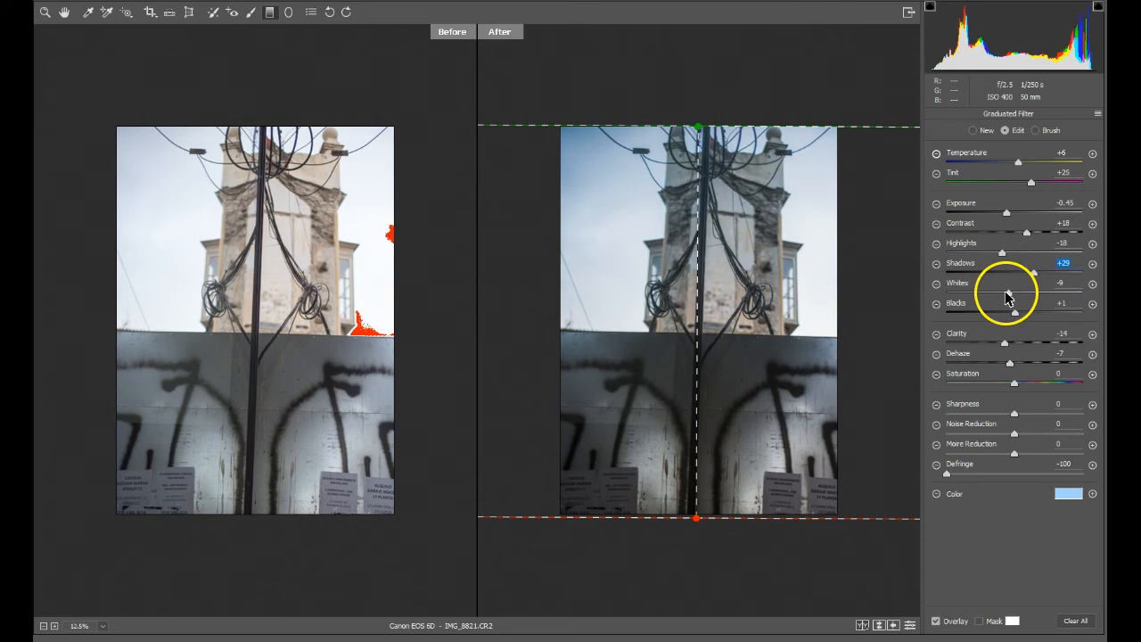
pyautogui.moveTo(1014, 312)
pyautogui.mouseDown()
pyautogui.moveTo(1034, 315)
pyautogui.moveTo(1000, 315)
pyautogui.mouseUp()
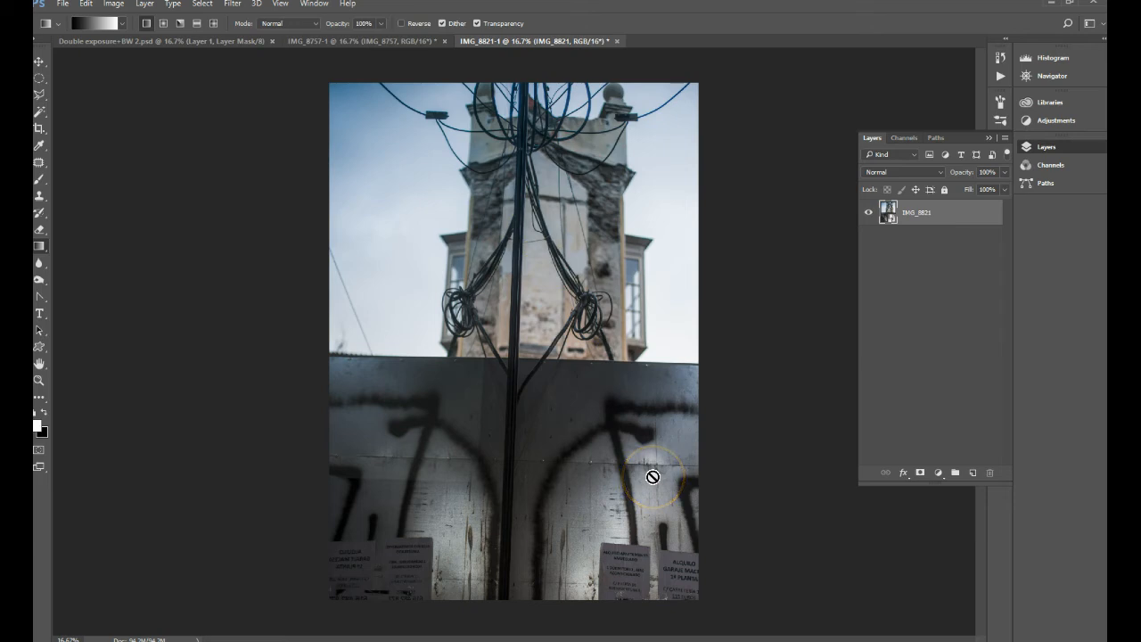
# Reopen the raw settings of the IMG_8821 layer and raise the manual Defringe Purple Amount to 20
pyautogui.hotkey('ctrl', '+')
pyautogui.hotkey('ctrl', '+')
pyautogui.hotkey('ctrl', '+')
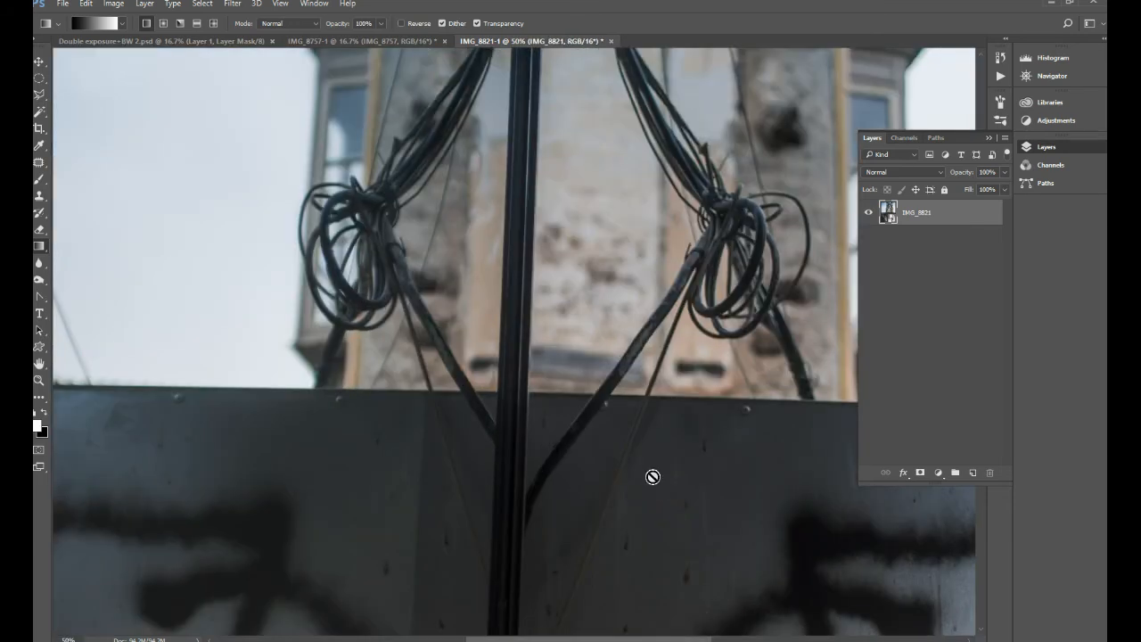
pyautogui.moveTo(484, 140); pyautogui.dragTo(550, 347)
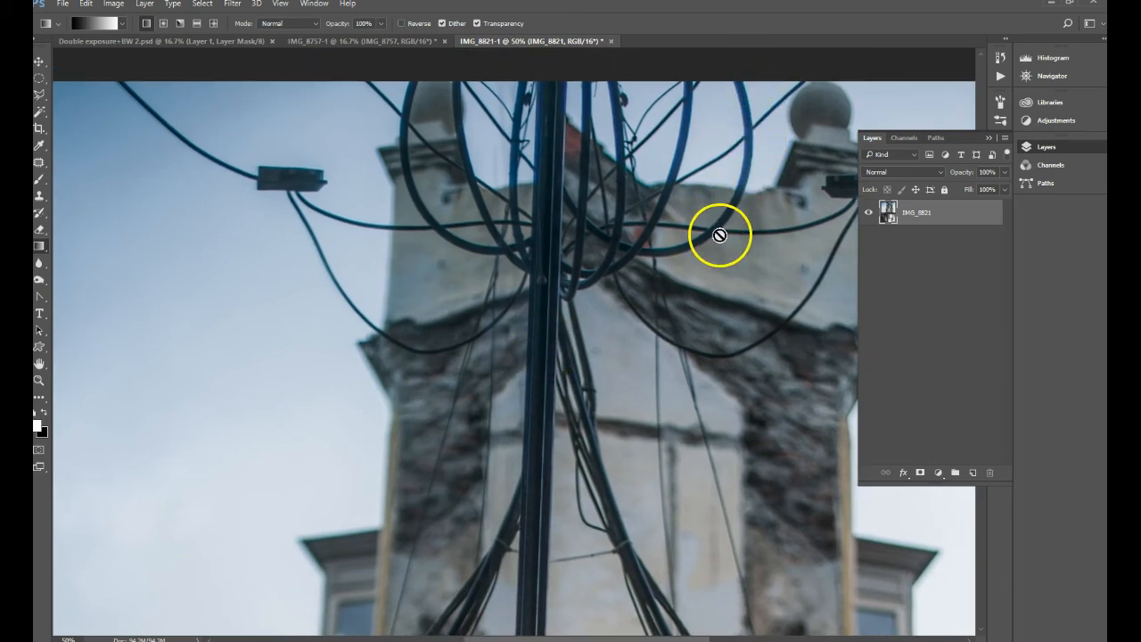
pyautogui.moveTo(721, 232); pyautogui.dragTo(701, 190)
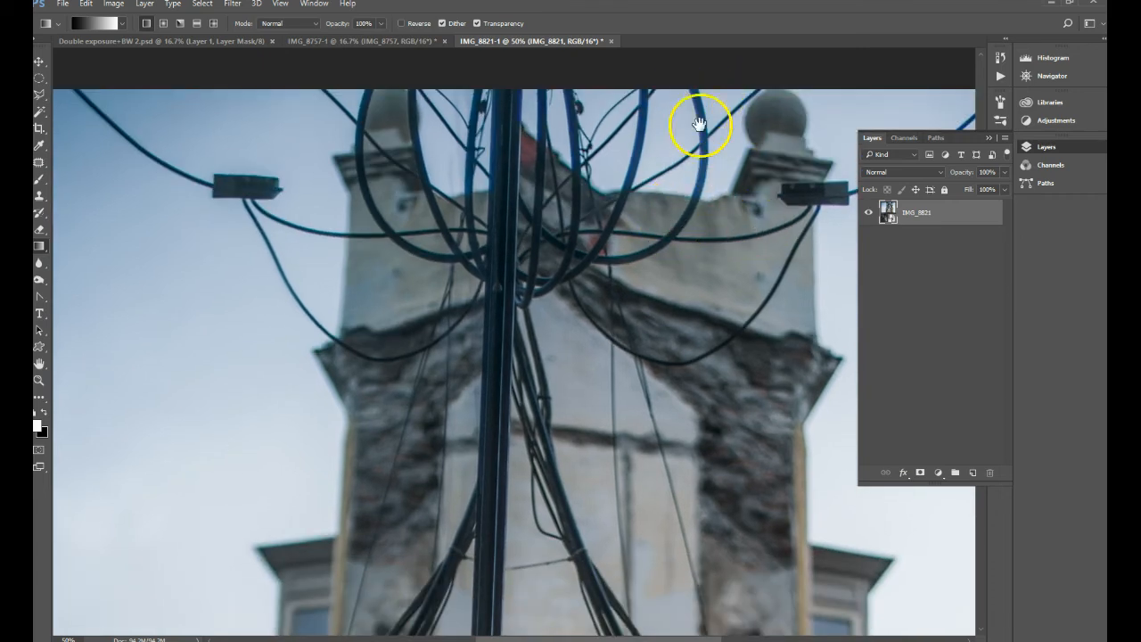
pyautogui.doubleClick(889, 214)
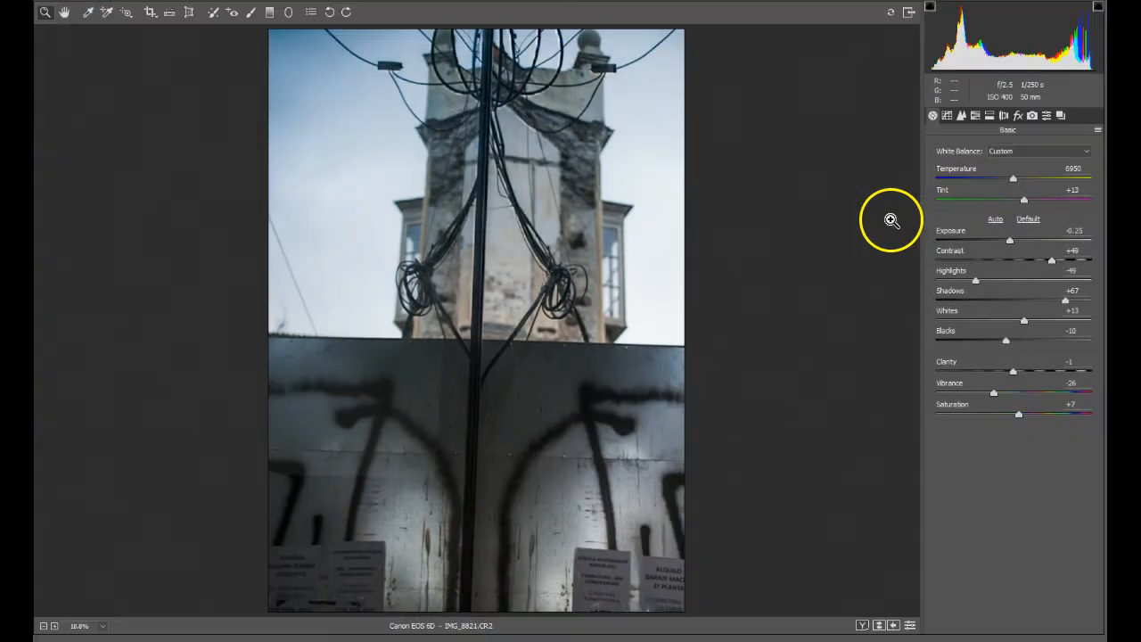
pyautogui.click(1004, 116)
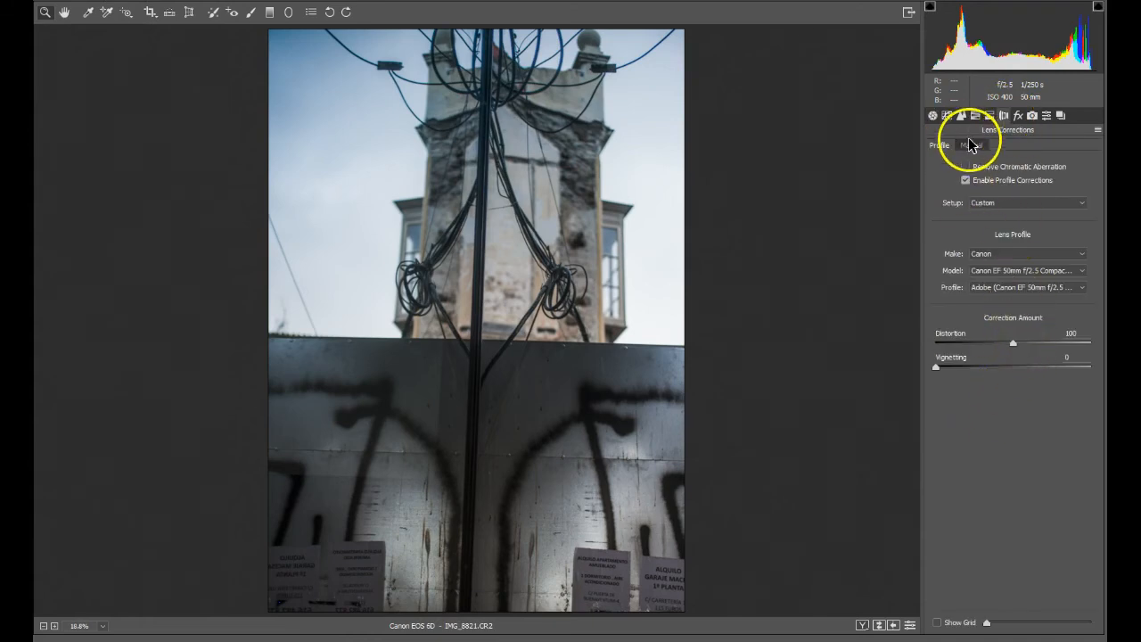
pyautogui.click(970, 146)
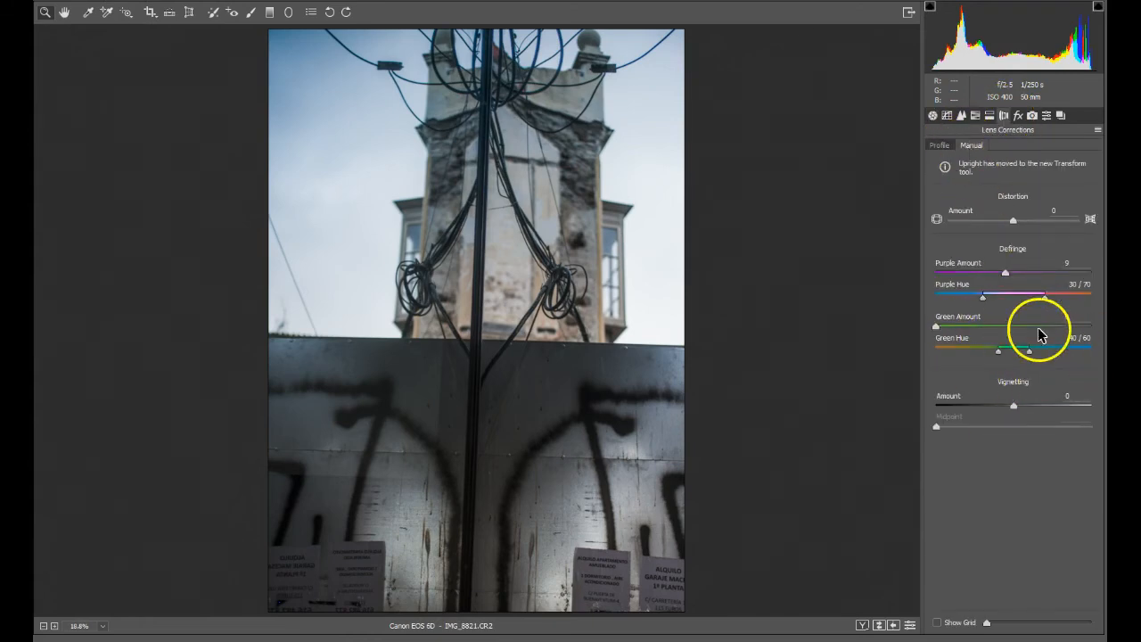
pyautogui.moveTo(1005, 274); pyautogui.dragTo(1090, 273)
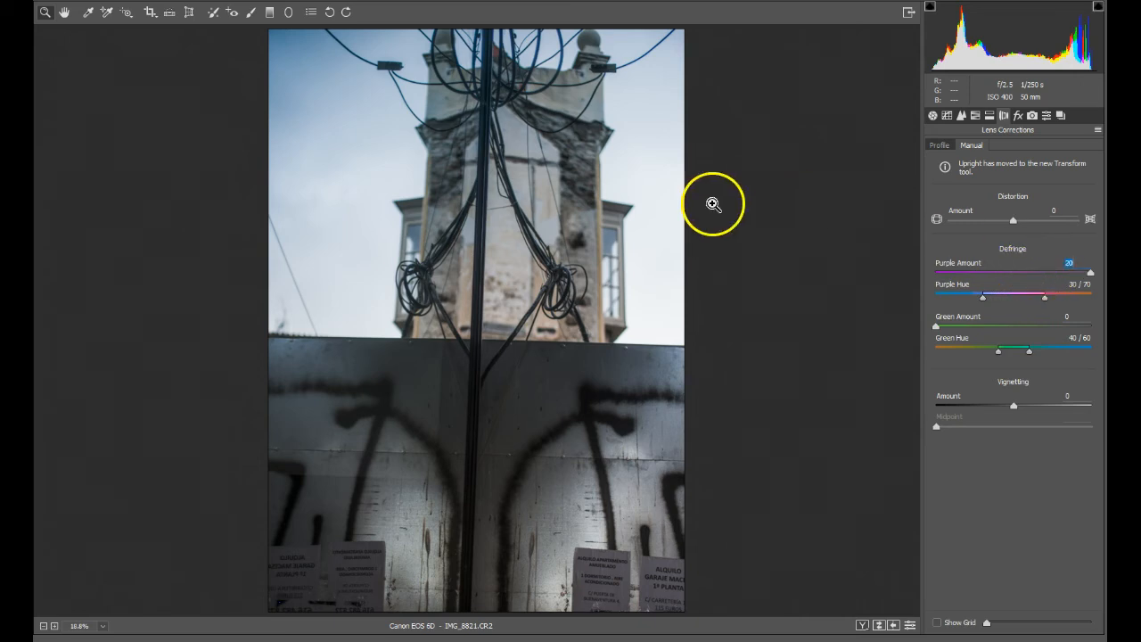
# Check the defringe effect on the cables, settling on a Purple Amount of 19, and set the lens Vignetting Amount to -4
pyautogui.hotkey('ctrl', '+')
pyautogui.hotkey('ctrl', '+')
pyautogui.moveTo(657, 97); pyautogui.dragTo(632, 560)
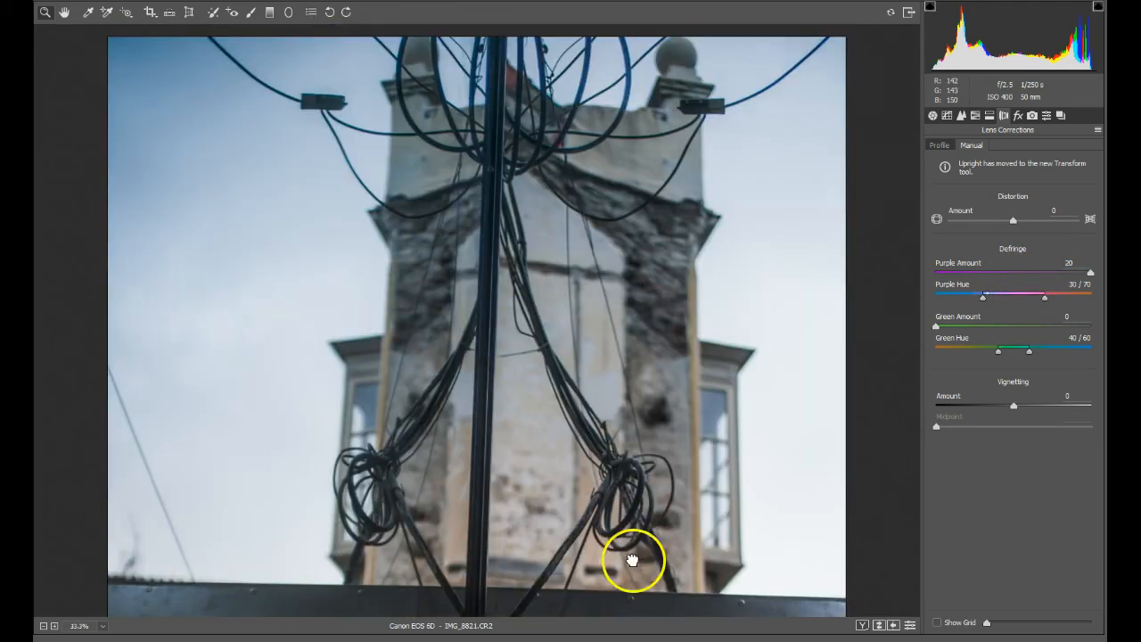
pyautogui.moveTo(1091, 274)
pyautogui.mouseDown()
pyautogui.moveTo(941, 272)
pyautogui.moveTo(1099, 274)
pyautogui.mouseUp()
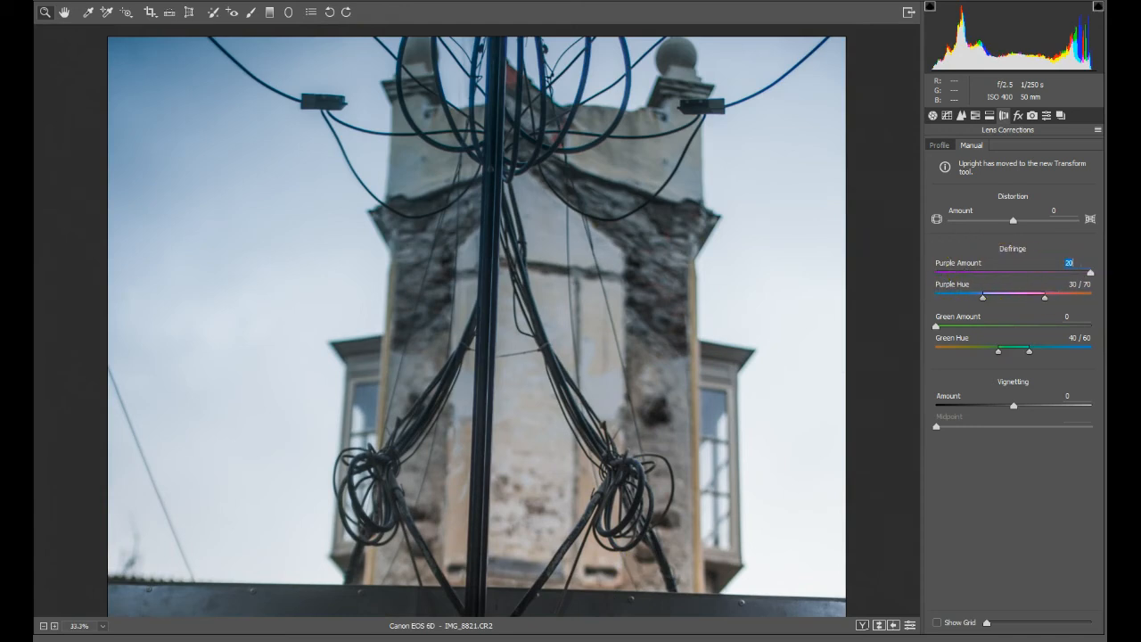
pyautogui.click(580, 85)
pyautogui.click(531, 109)
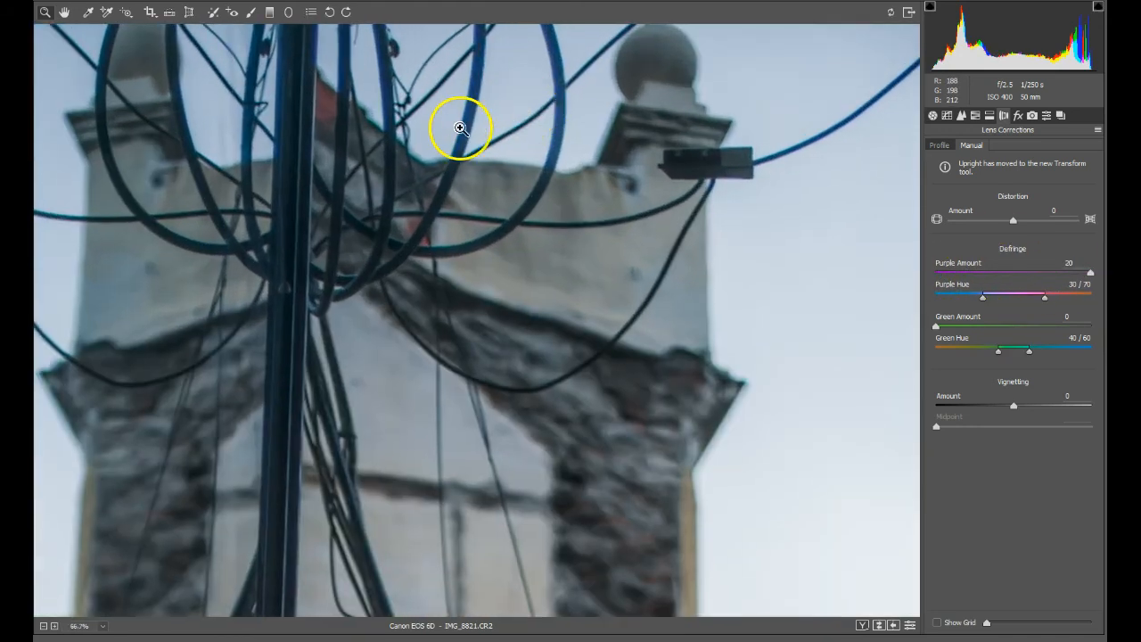
pyautogui.click(457, 123)
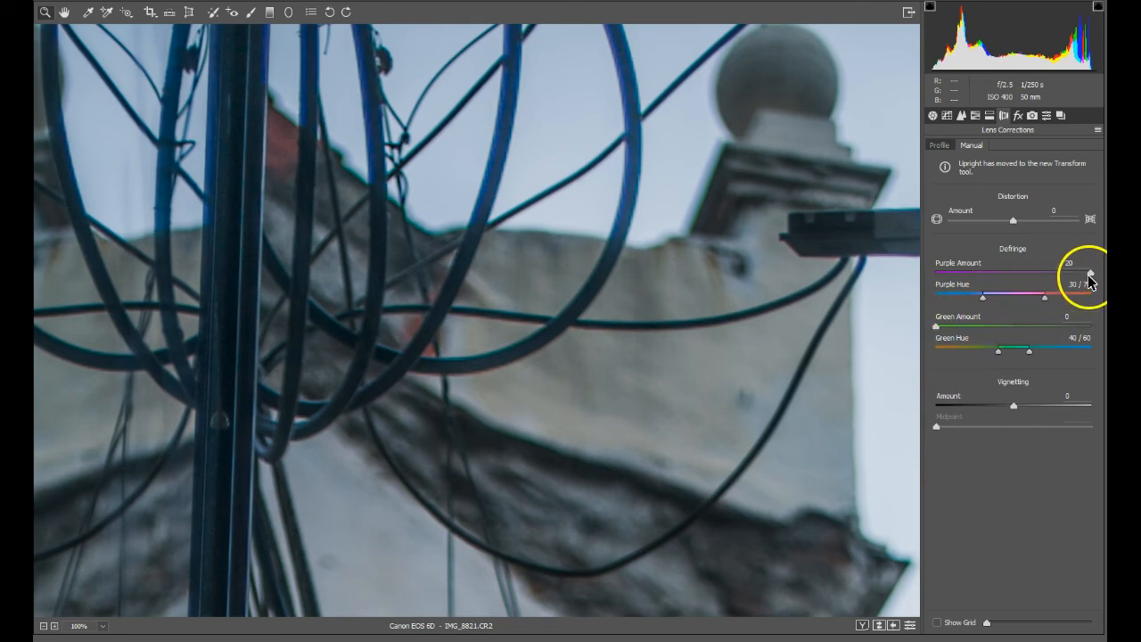
pyautogui.moveTo(1089, 273); pyautogui.dragTo(1003, 280)
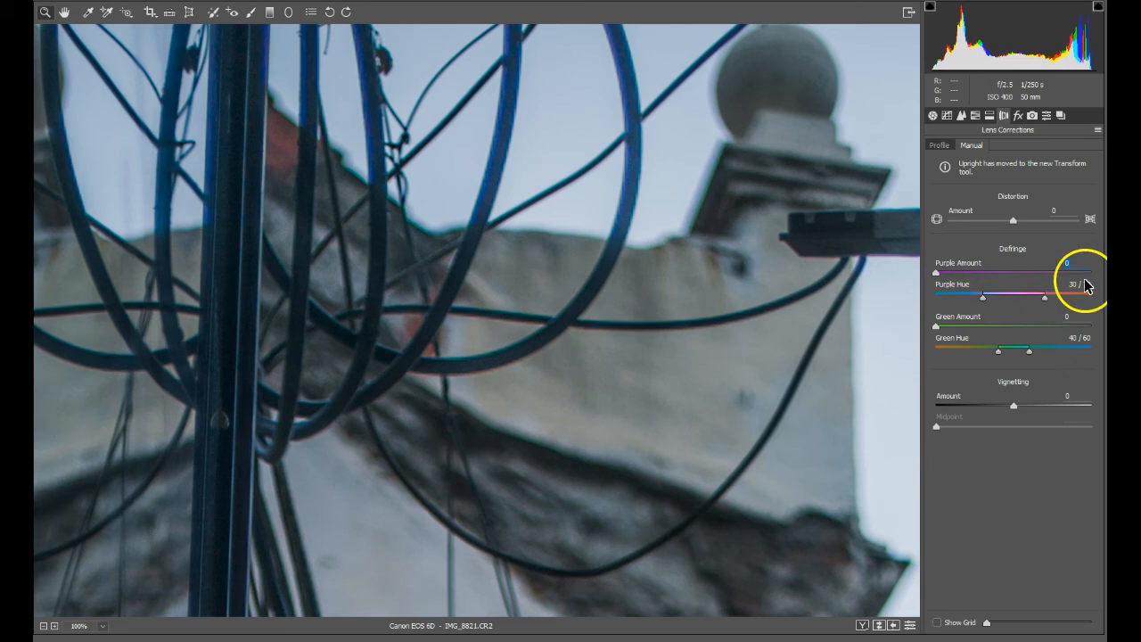
pyautogui.moveTo(935, 274); pyautogui.dragTo(1098, 278)
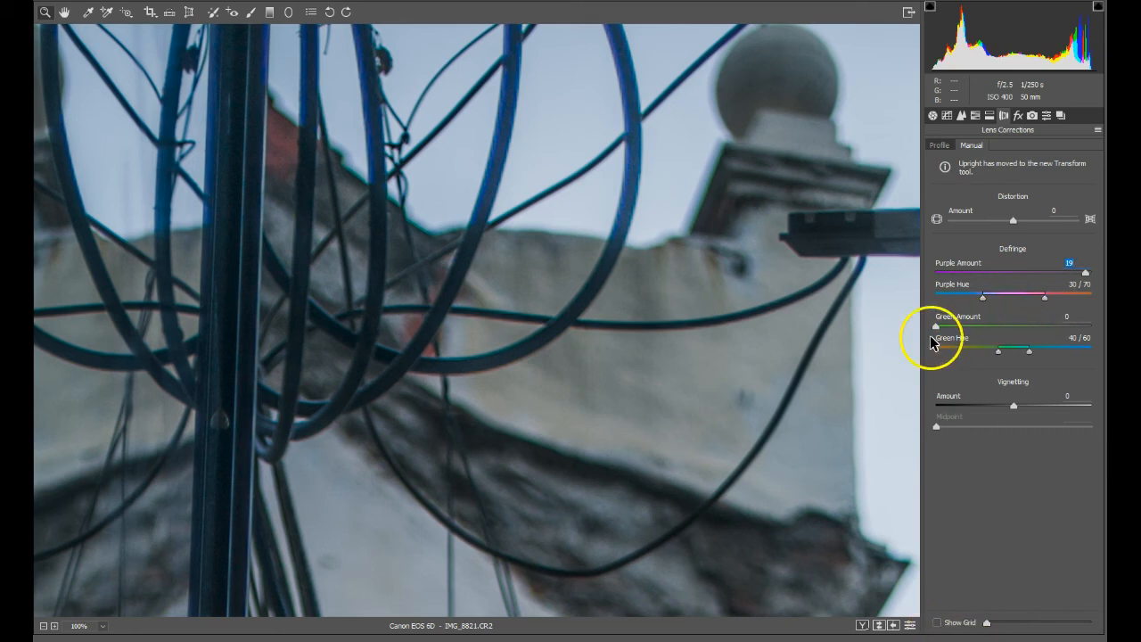
pyautogui.moveTo(1012, 405)
pyautogui.mouseDown()
pyautogui.moveTo(979, 406)
pyautogui.moveTo(1007, 407)
pyautogui.mouseUp()
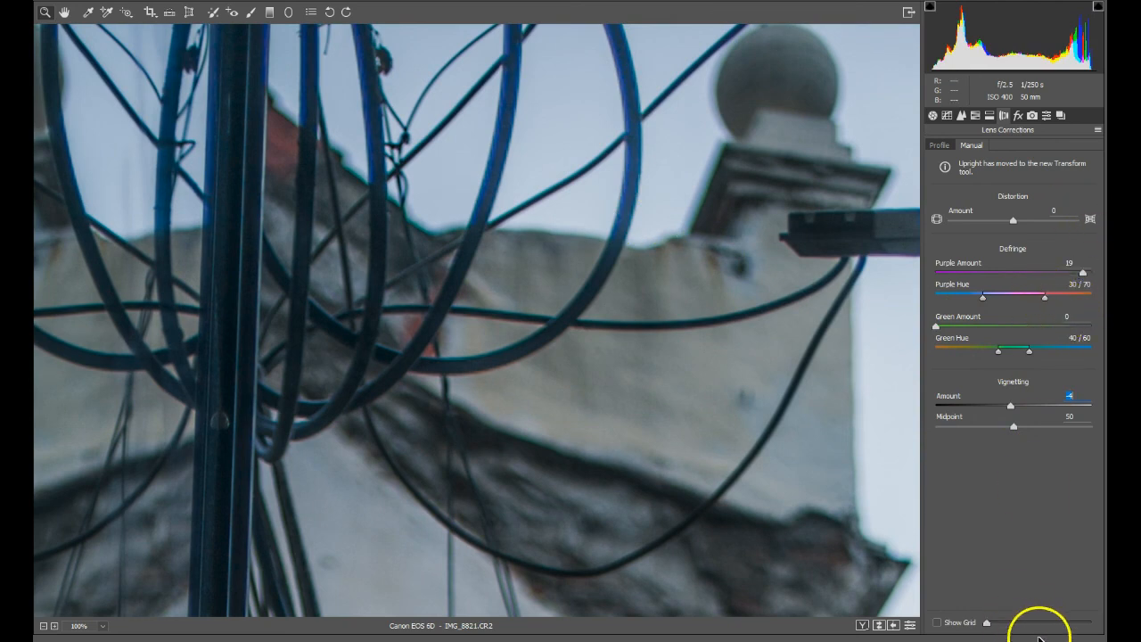
# Clear the graduated filter while viewing before and after side by side, and apply the raw edits to the layer
pyautogui.click(862, 625)
pyautogui.moveTo(640, 120); pyautogui.dragTo(616, 81)
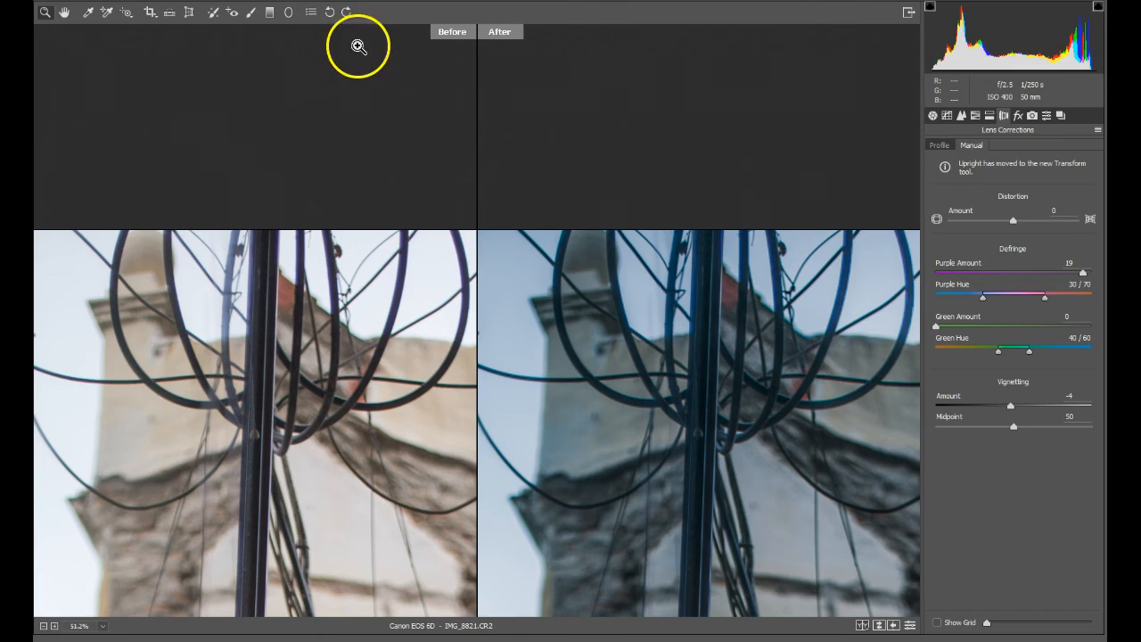
pyautogui.click(271, 14)
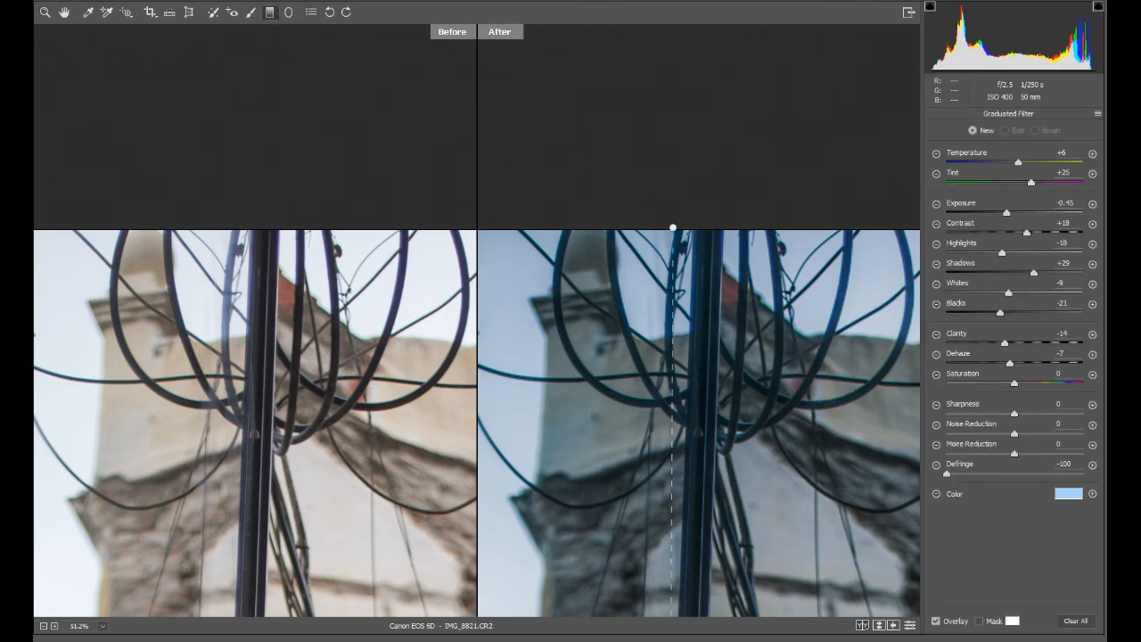
pyautogui.click(1073, 622)
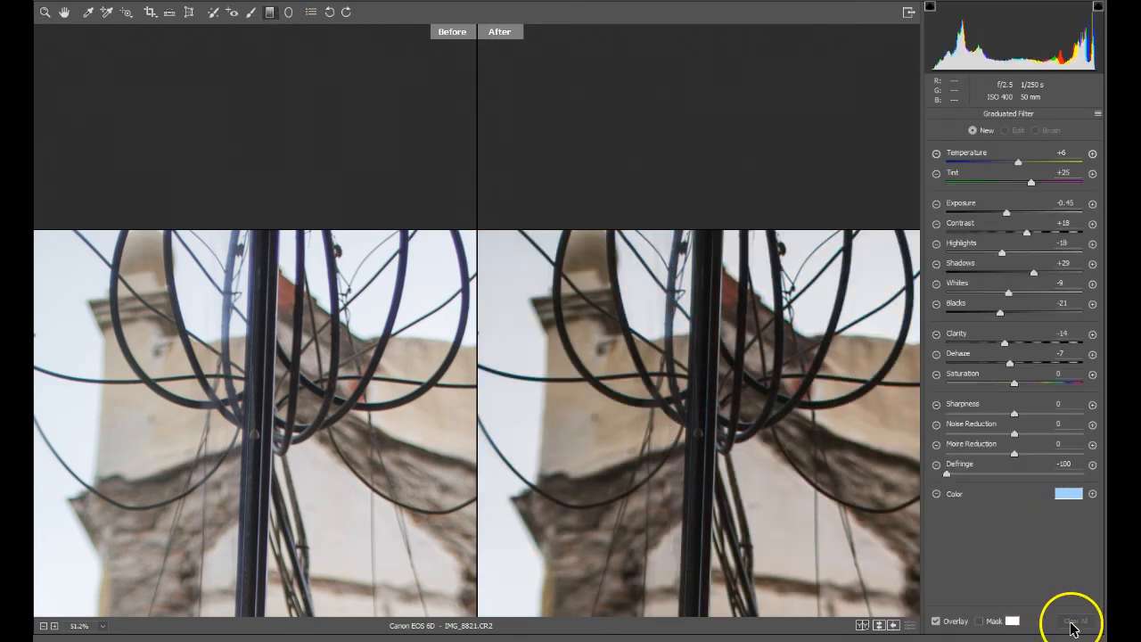
pyautogui.click(1075, 640)
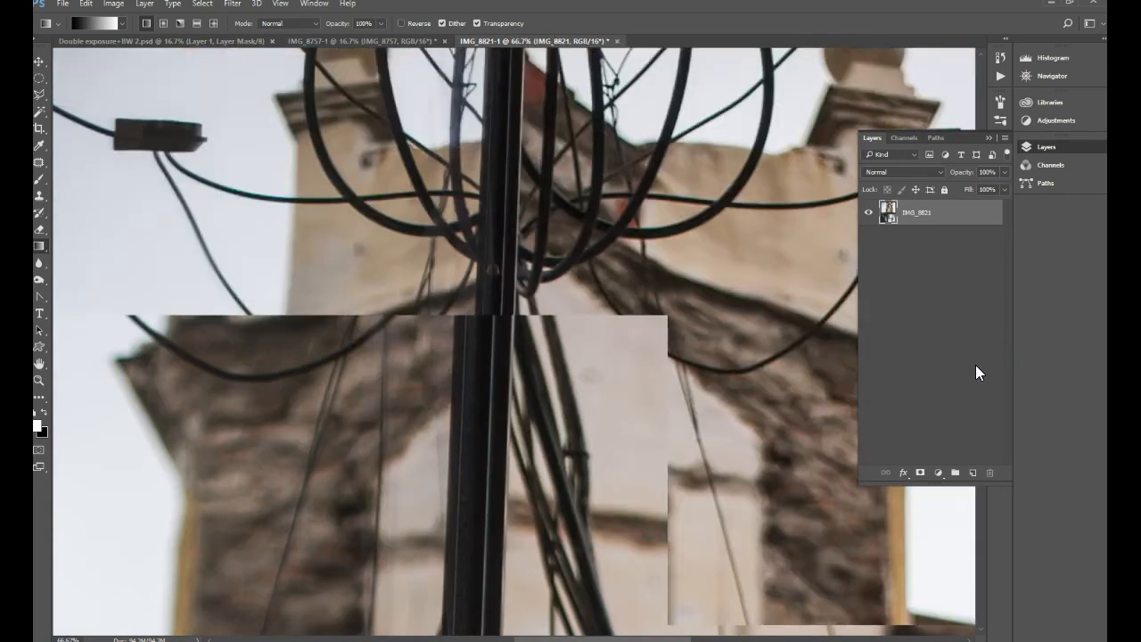
# Reopen the layer's raw settings, switch the crop to a 1 to 1 ratio, and move it to the photo's top edge
pyautogui.hotkey('ctrl', '+')
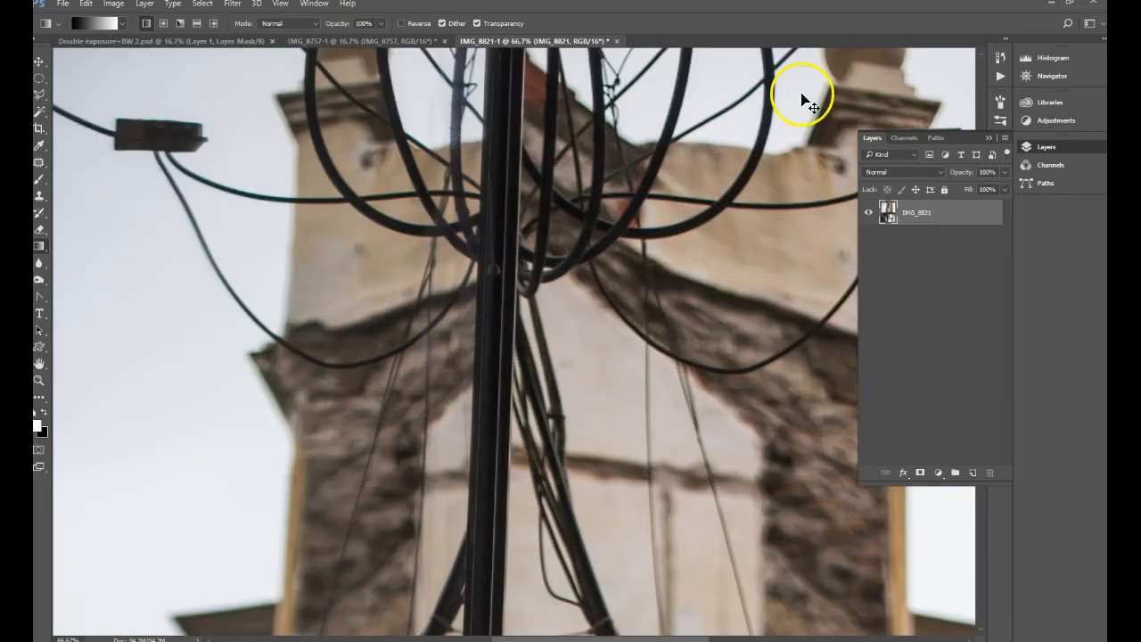
pyautogui.hotkey('ctrl', '-')
pyautogui.hotkey('ctrl', '-')
pyautogui.hotkey('ctrl', '-')
pyautogui.moveTo(576, 387); pyautogui.dragTo(550, 408)
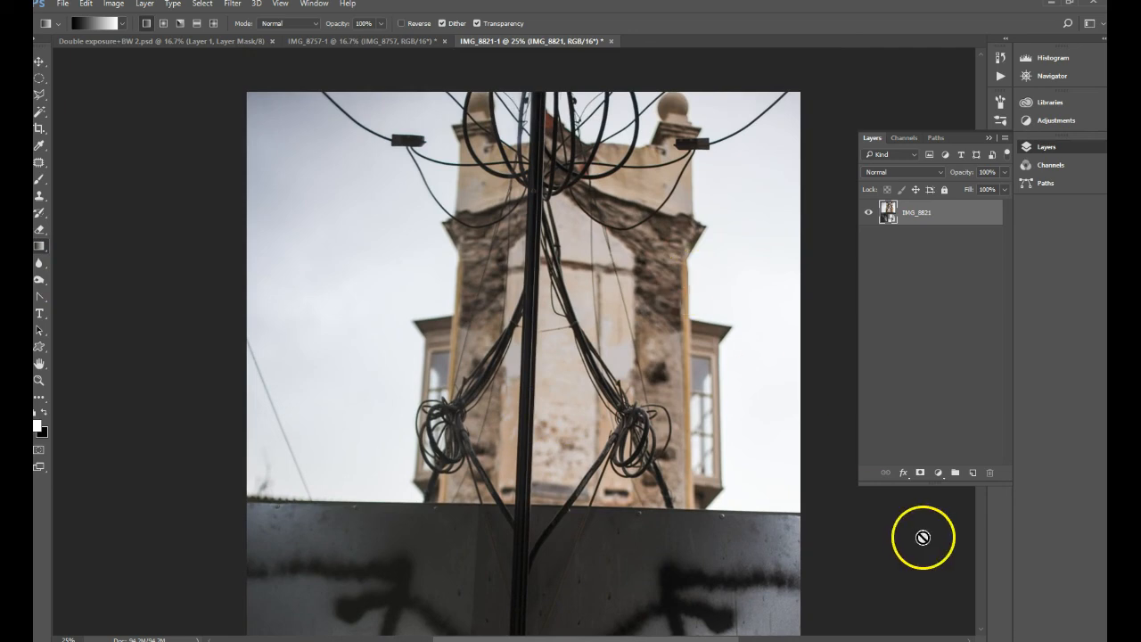
pyautogui.doubleClick(887, 210)
pyautogui.click(152, 14)
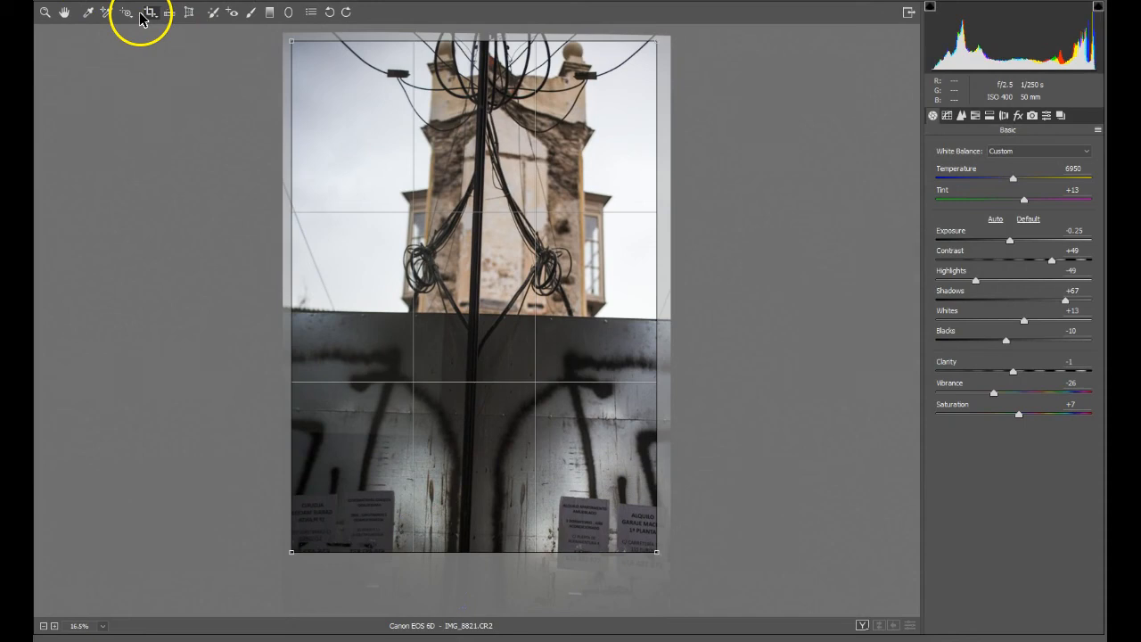
pyautogui.click(148, 18)
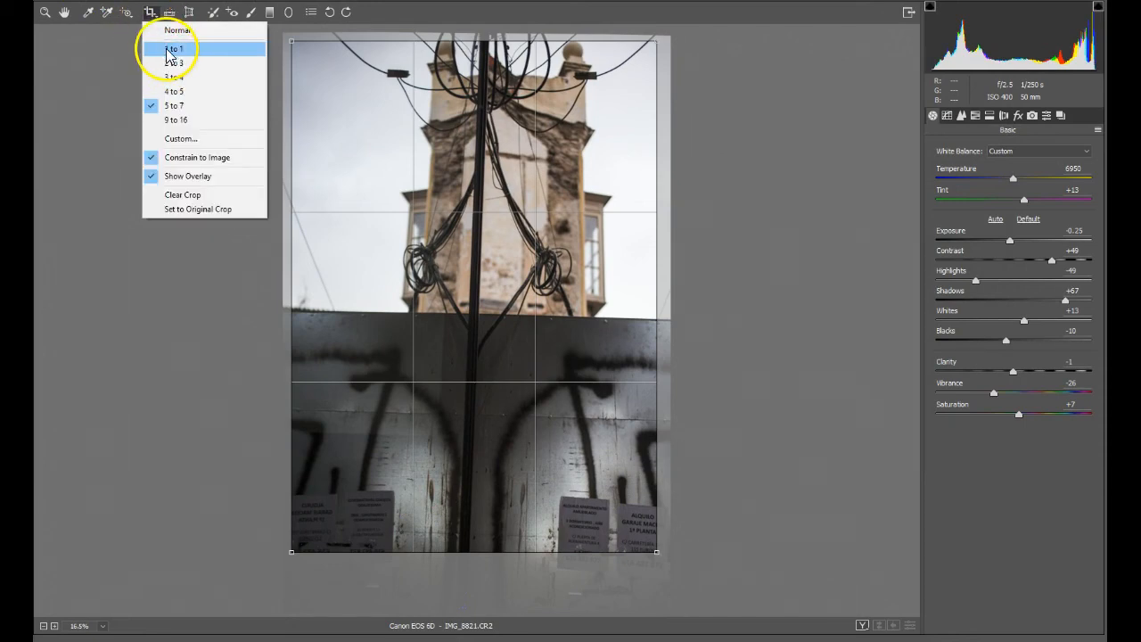
pyautogui.click(167, 46)
pyautogui.moveTo(484, 228); pyautogui.dragTo(478, 175)
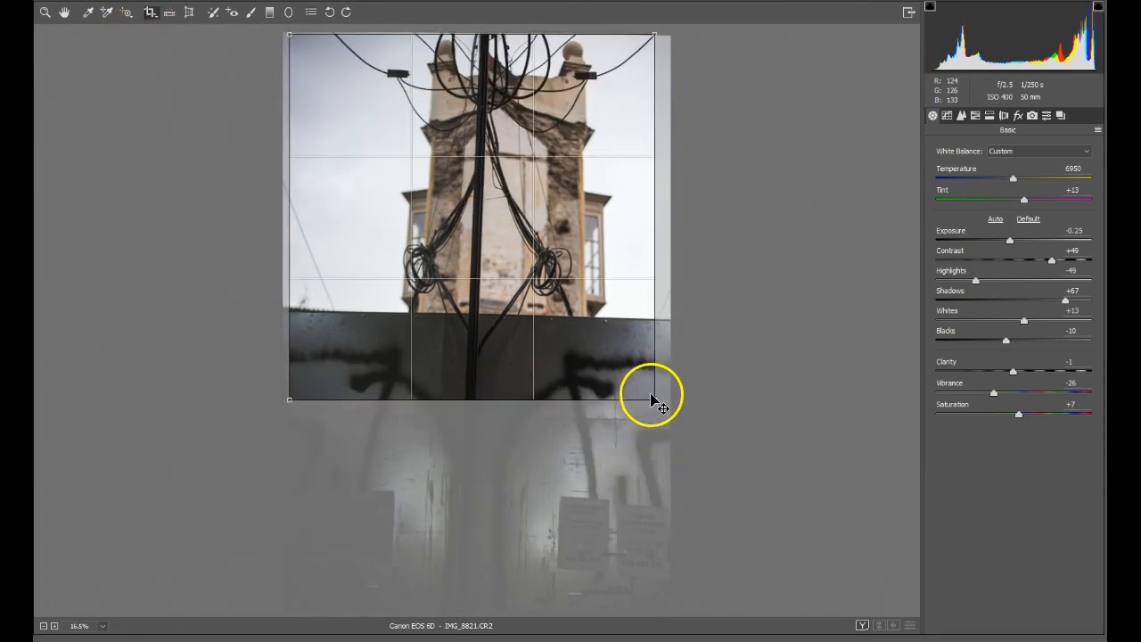
# Shrink the square crop around the building above the metal wall, rotate it slightly clockwise, and apply it to the layer
pyautogui.moveTo(655, 398); pyautogui.dragTo(627, 308)
pyautogui.moveTo(451, 187); pyautogui.dragTo(520, 193)
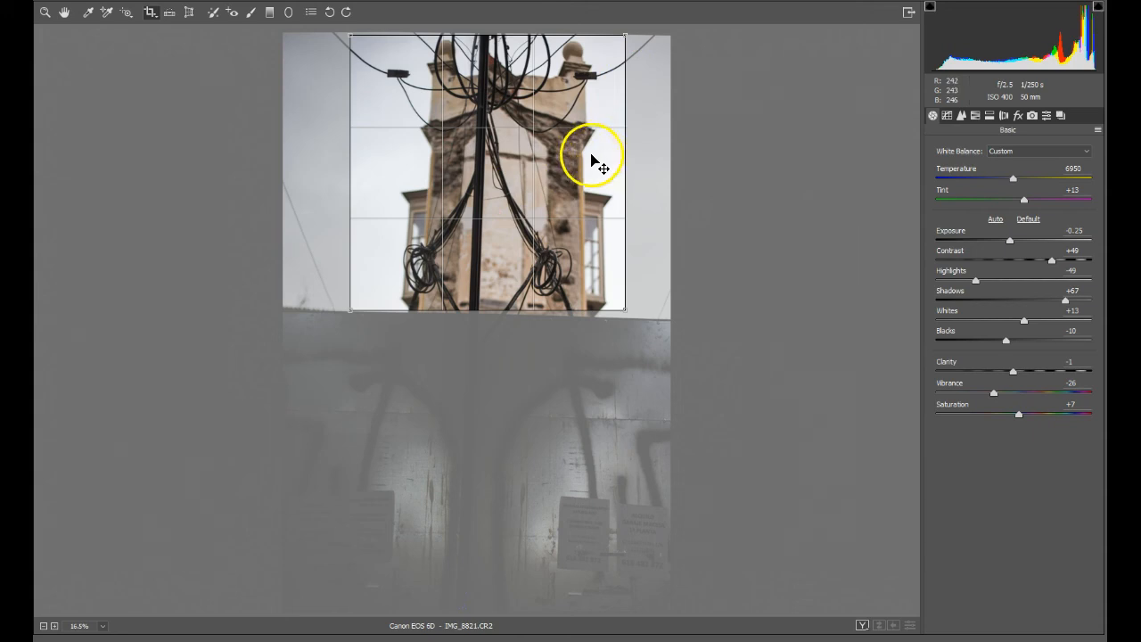
pyautogui.moveTo(630, 32); pyautogui.dragTo(635, 36)
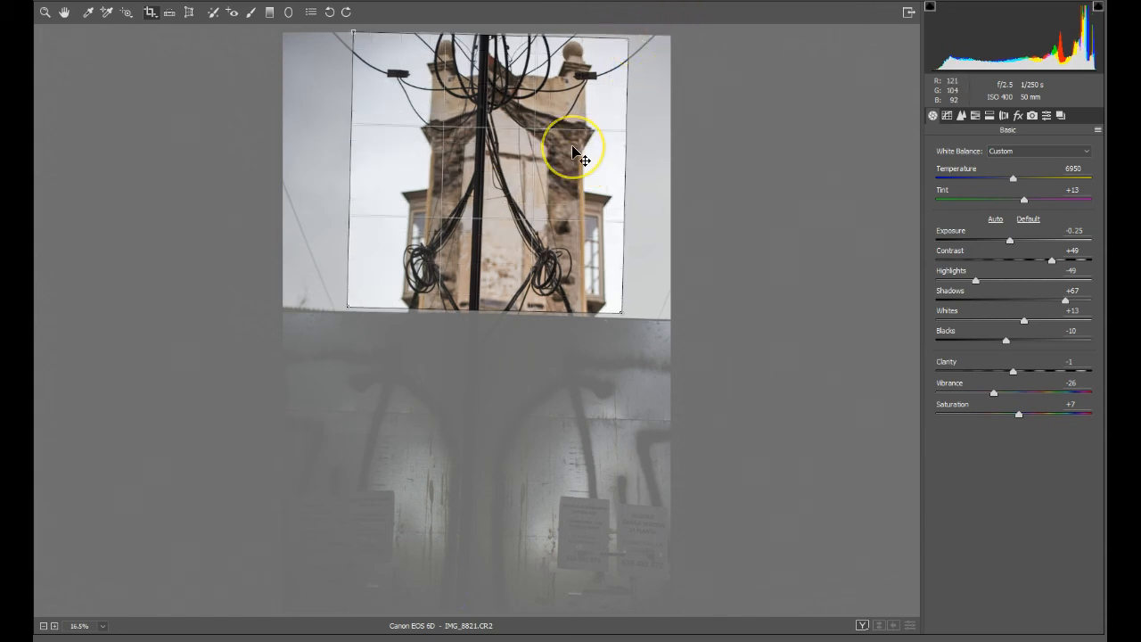
pyautogui.press('Return')
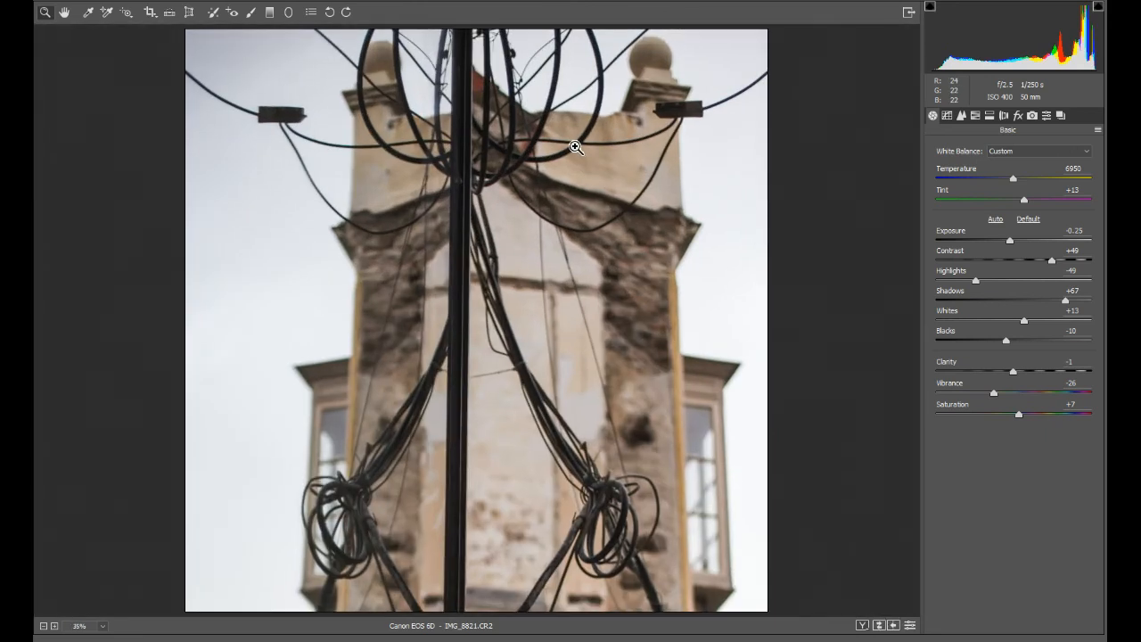
pyautogui.click(1016, 641)
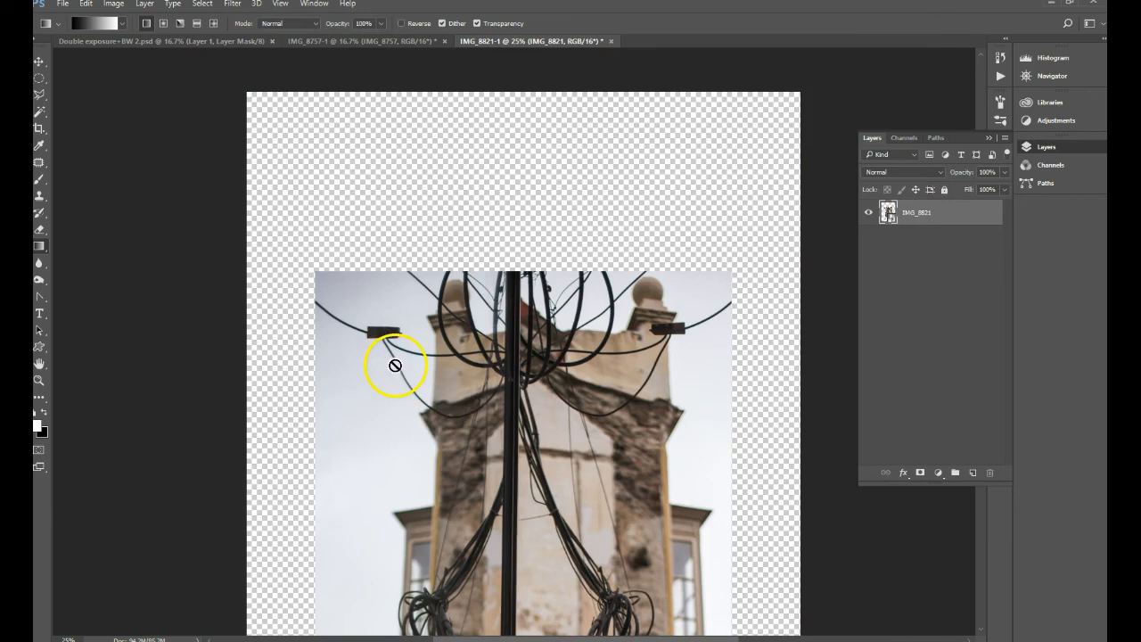
# Duplicate the cropped IMG_8821 photo layer
pyautogui.hotkey('ctrl', '-')
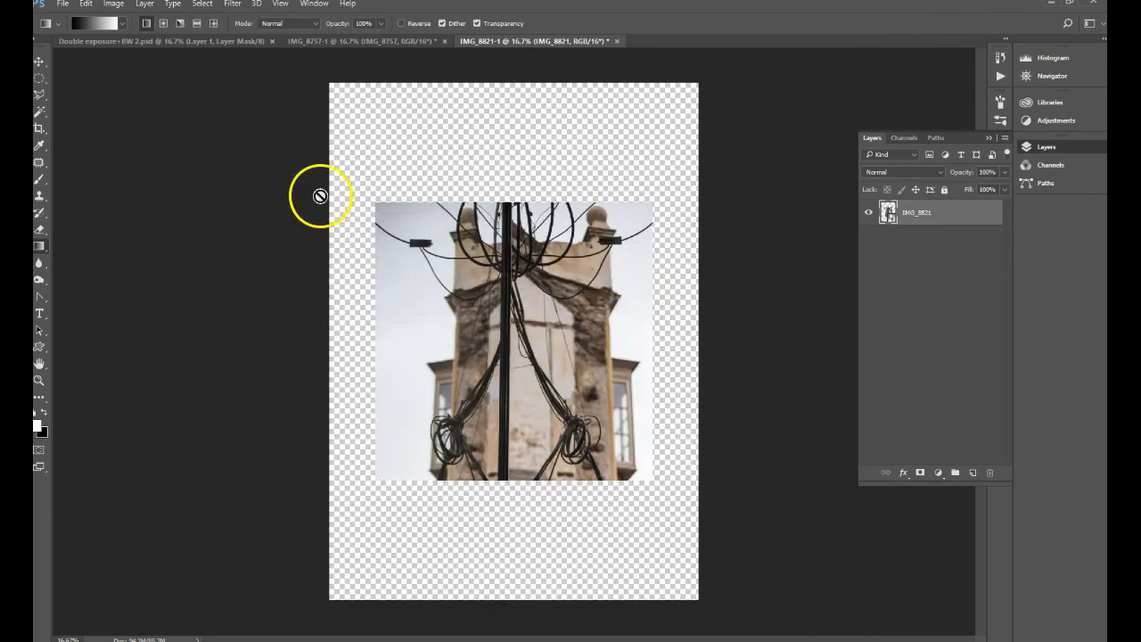
pyautogui.moveTo(895, 221); pyautogui.dragTo(948, 217)
pyautogui.hotkey('ctrl', '+')
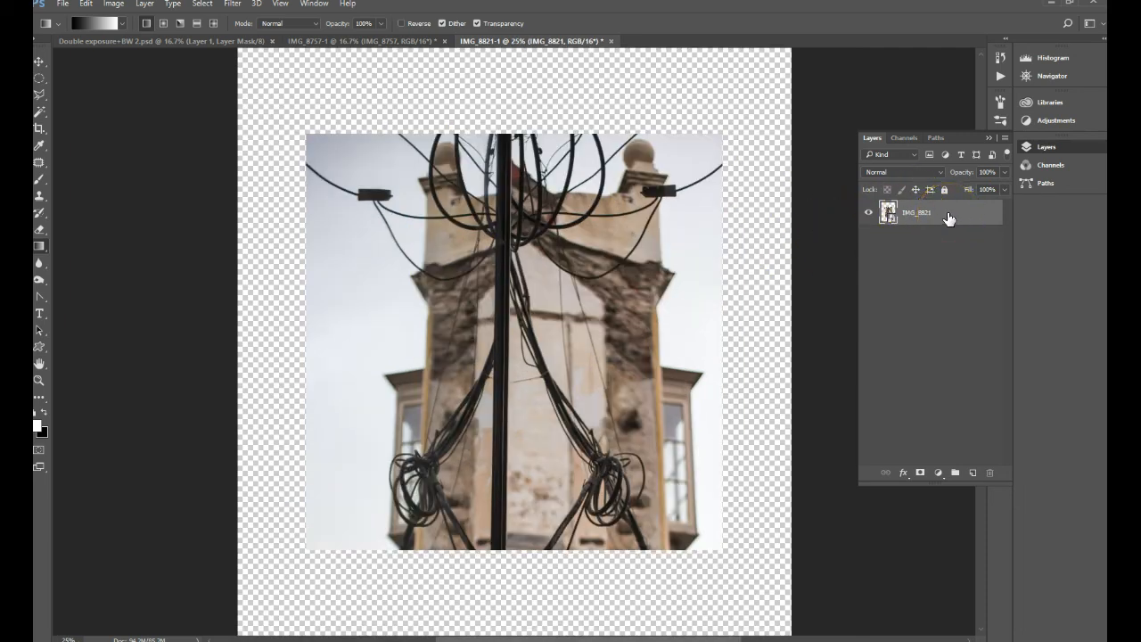
pyautogui.hotkey('ctrl', 'j')
pyautogui.click(1016, 81)
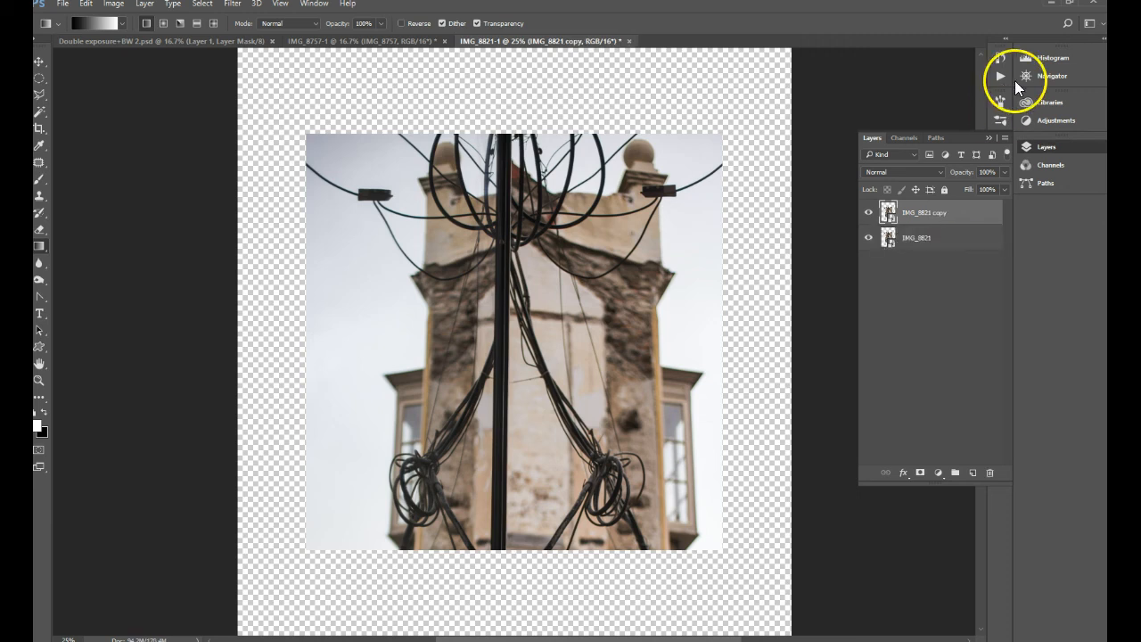
# Rasterize the IMG_8821 copy layer and hide the original IMG_8821 layer beneath it
pyautogui.moveTo(923, 208); pyautogui.dragTo(890, 221)
pyautogui.rightClick(891, 217)
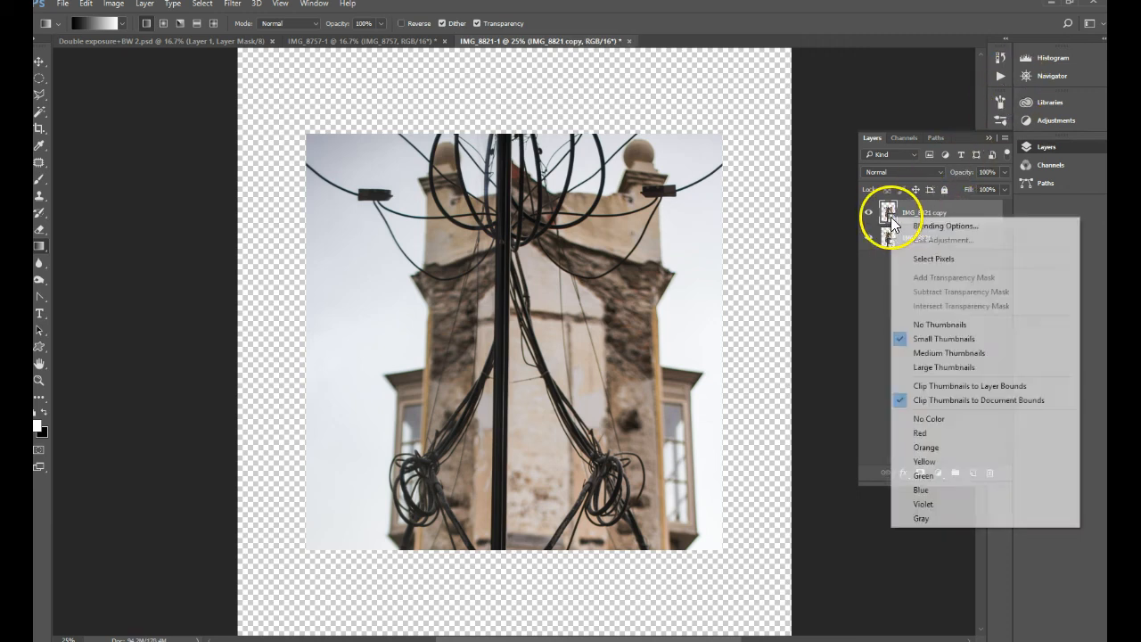
pyautogui.click(929, 217)
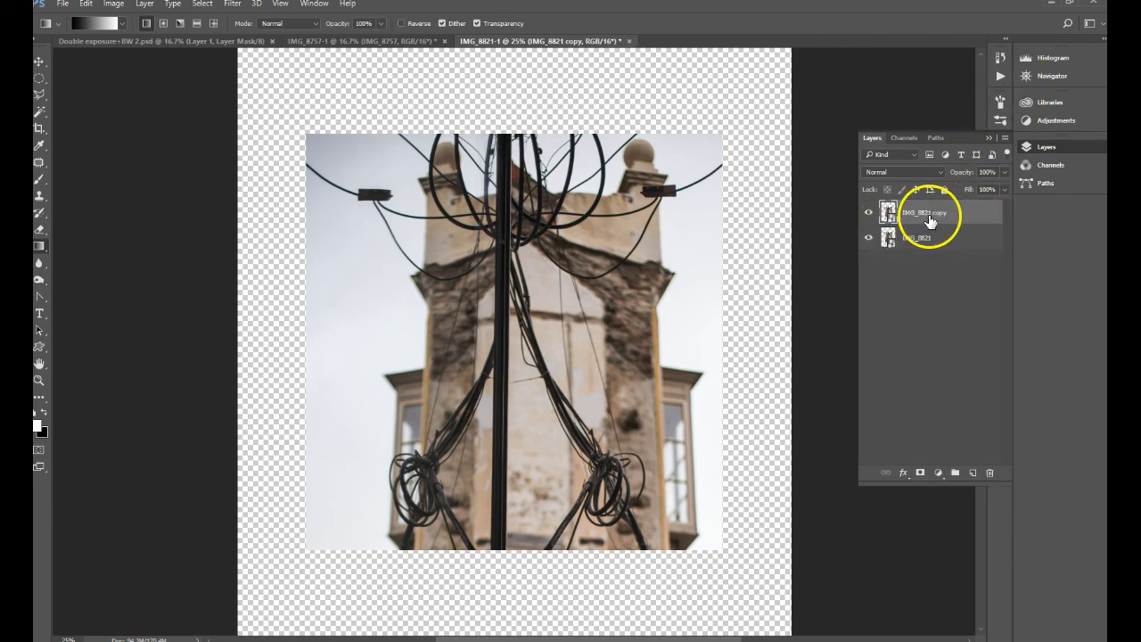
pyautogui.rightClick(929, 217)
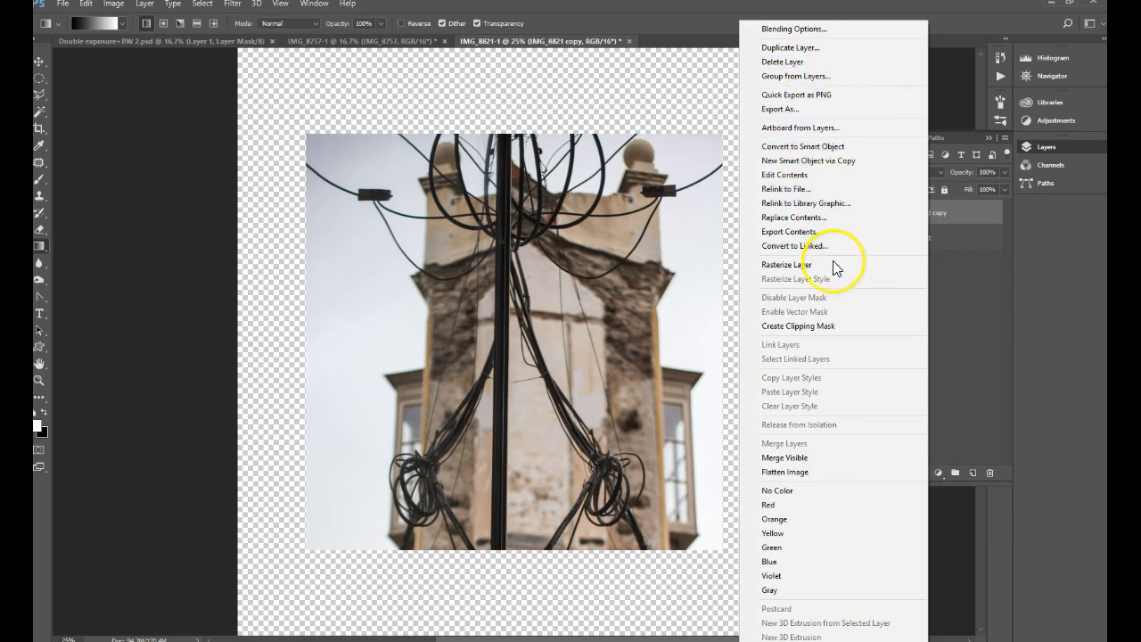
pyautogui.click(792, 265)
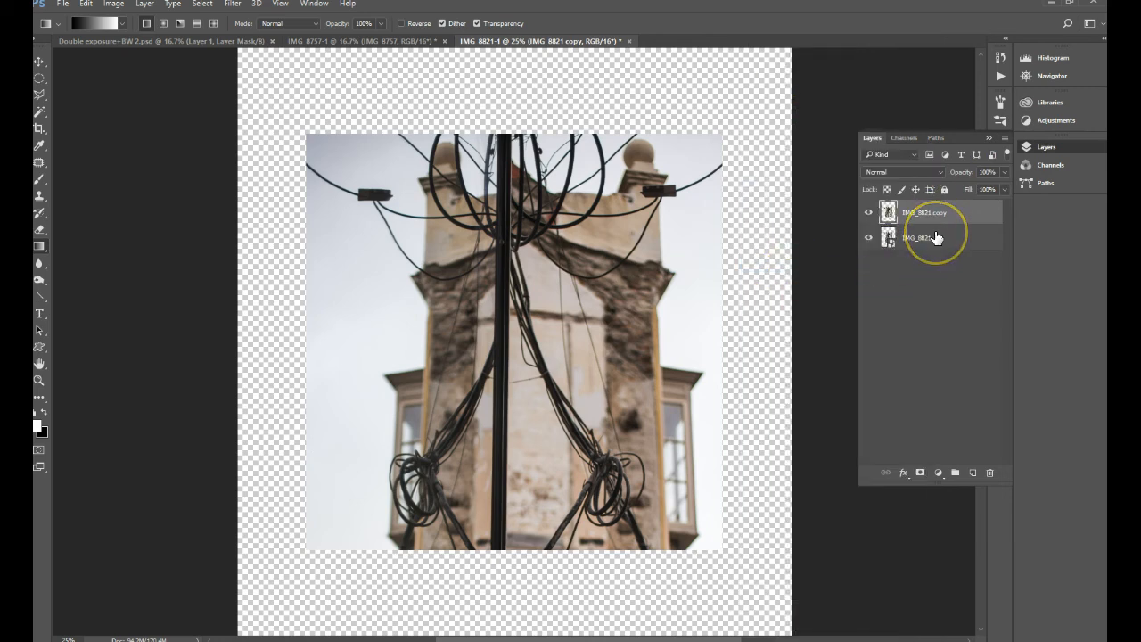
pyautogui.click(869, 237)
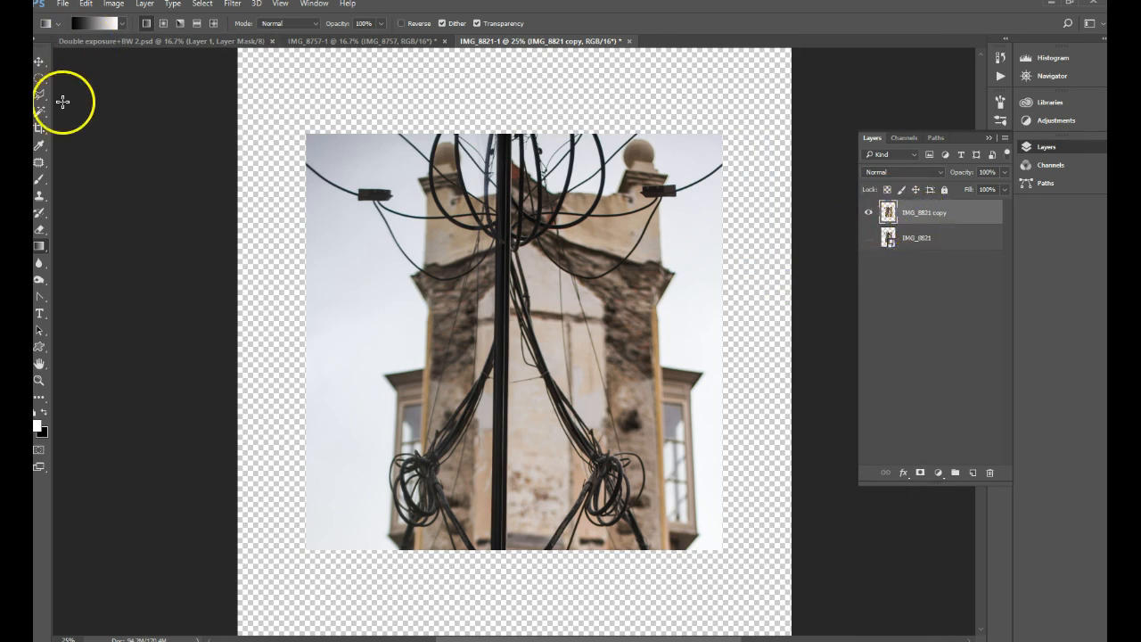
# Crop the canvas with a 1 : 1 (Square) ratio to the photo's edges, removing the transparent border
pyautogui.click(38, 128)
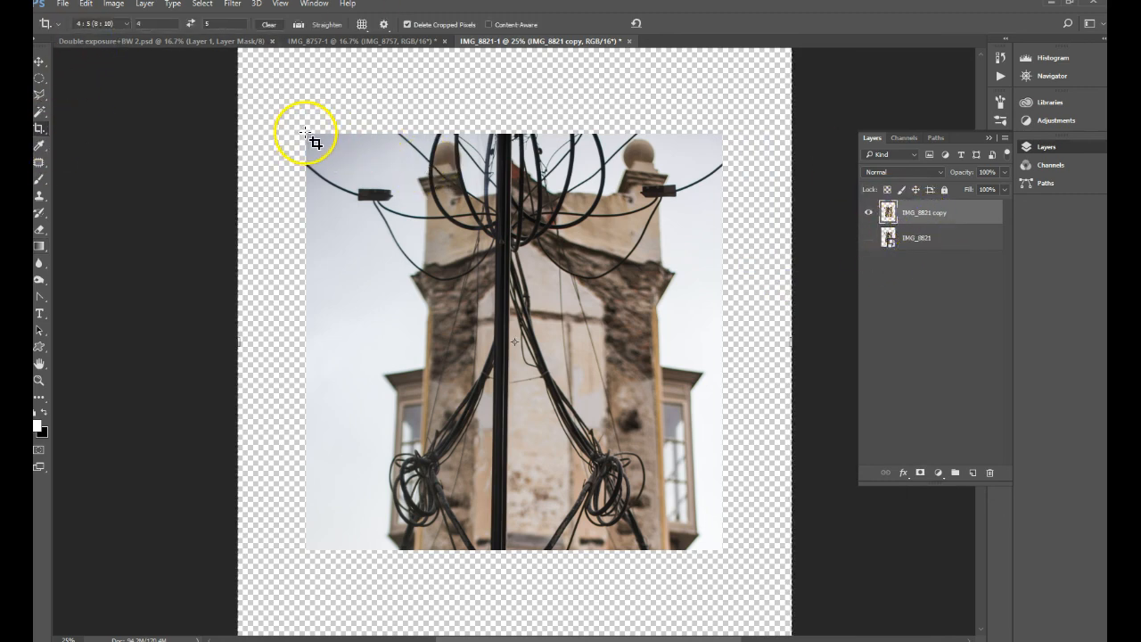
pyautogui.click(103, 24)
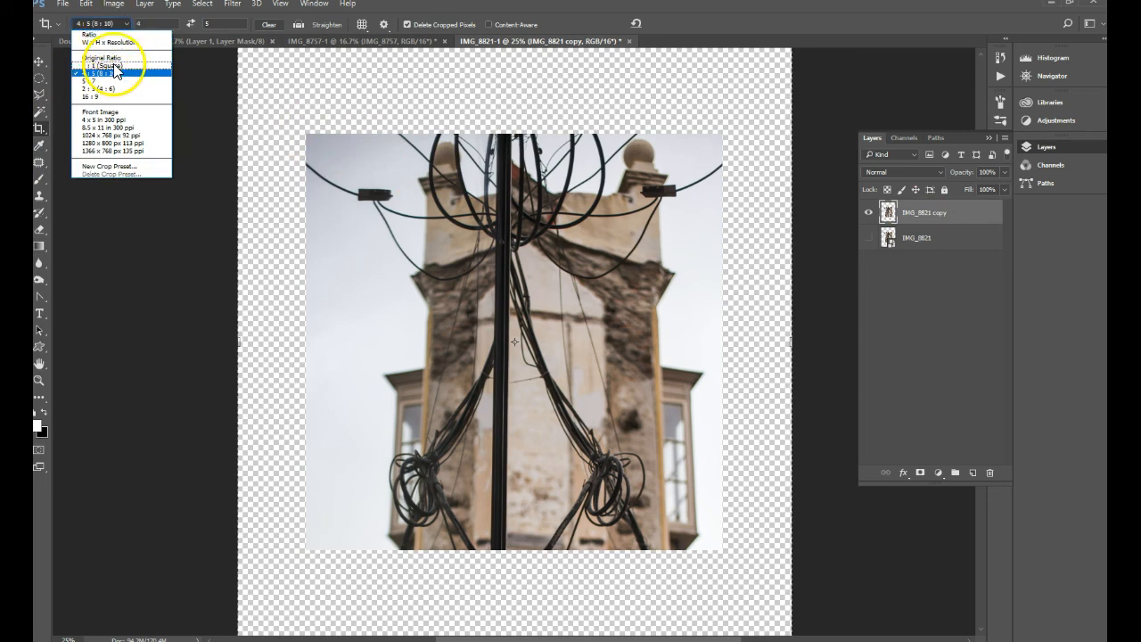
pyautogui.click(124, 62)
pyautogui.moveTo(239, 69); pyautogui.dragTo(276, 98)
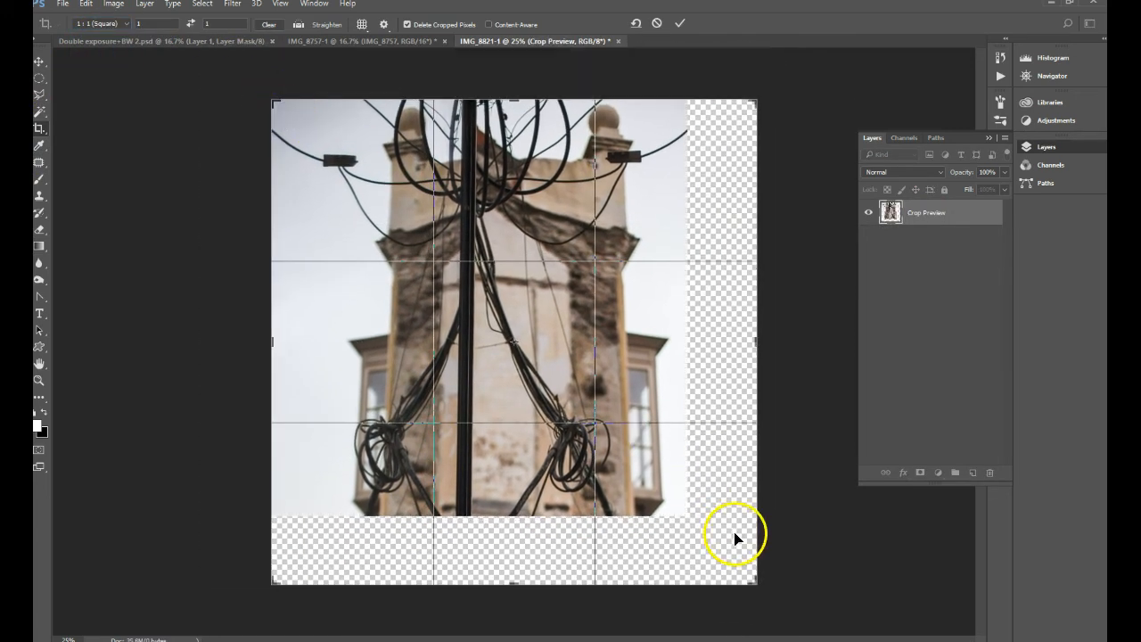
pyautogui.moveTo(754, 580); pyautogui.dragTo(715, 554)
pyautogui.press('Return')
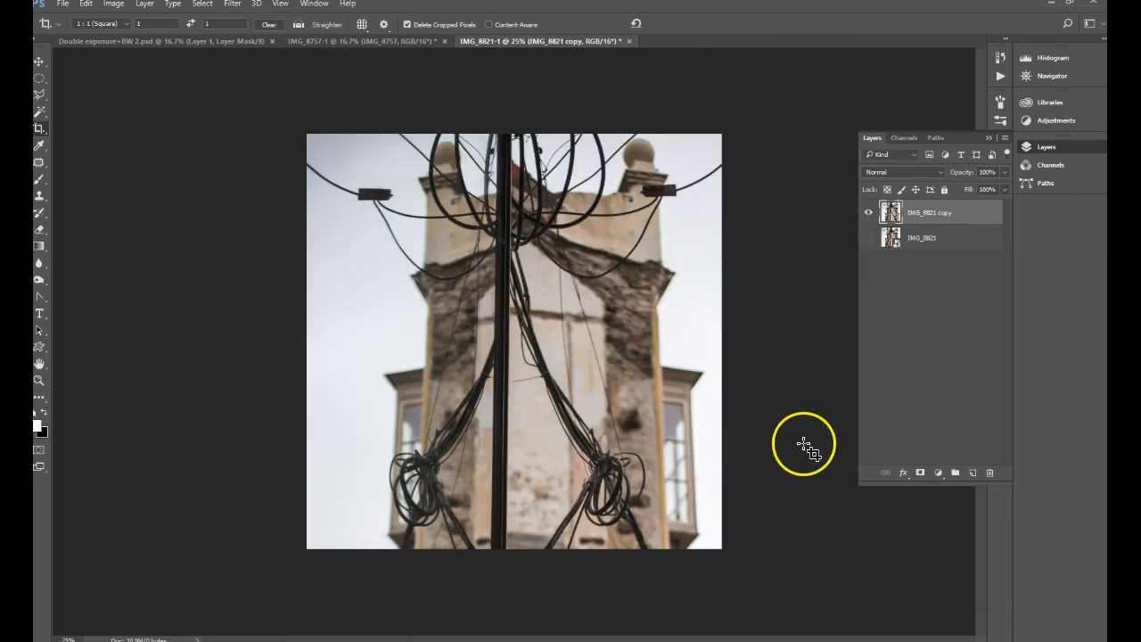